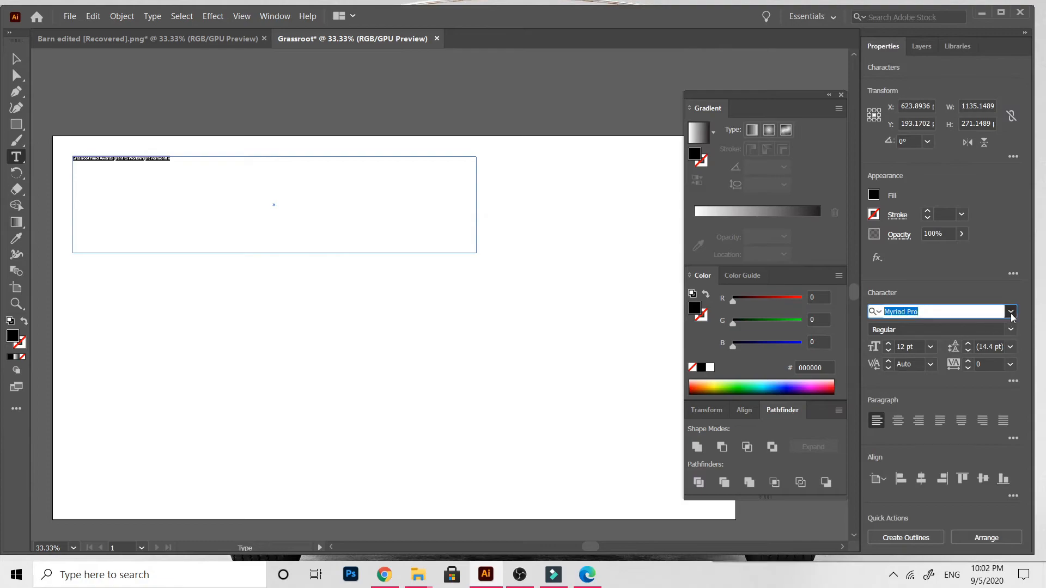
- Set the title text to Century Gothic Bold at 60 pt
{"action": "left_click", "coordinate": [883, 420]}
{"action": "left_click", "coordinate": [1009, 329]}
{"action": "left_click", "coordinate": [928, 375]}
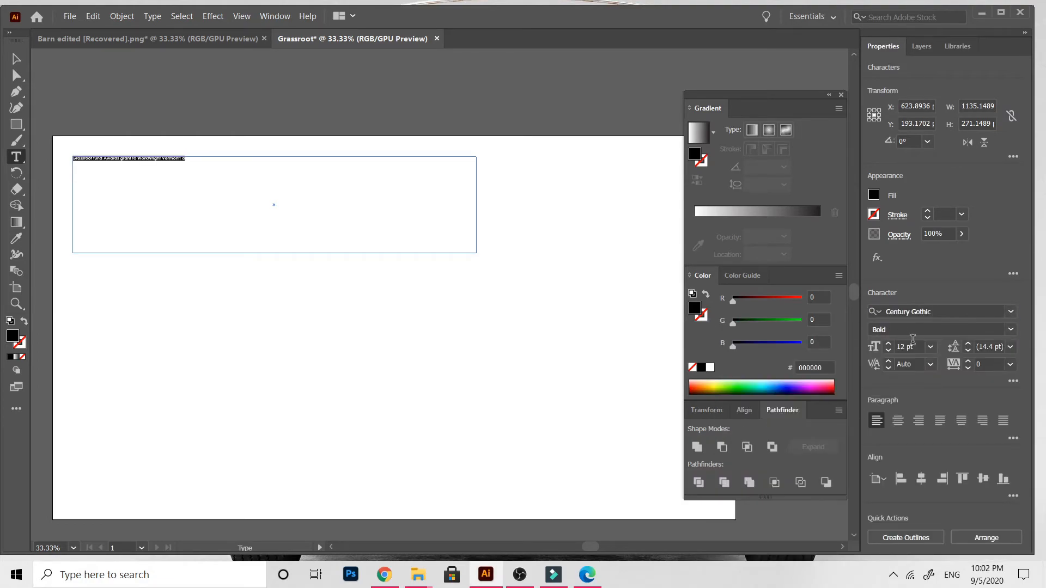
{"action": "left_click", "coordinate": [930, 347]}
{"action": "left_click", "coordinate": [915, 306]}
{"action": "key", "text": "Escape"}
- Resize the title's text frame to about 1558 by 102 px so the title fits on one line
{"action": "left_click_drag", "start_coordinate": [477, 206], "coordinate": [627, 205]}
{"action": "left_click", "coordinate": [332, 211]}
{"action": "double_click", "coordinate": [87, 191]}
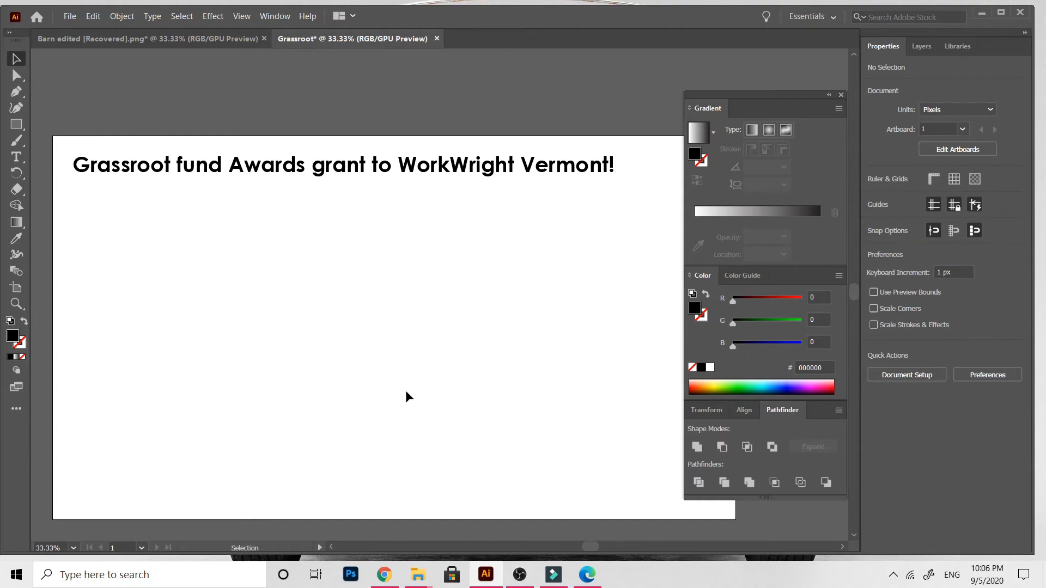
- Capitalize the words "Fund" and "Grant" in the title
{"action": "double_click", "coordinate": [189, 167]}
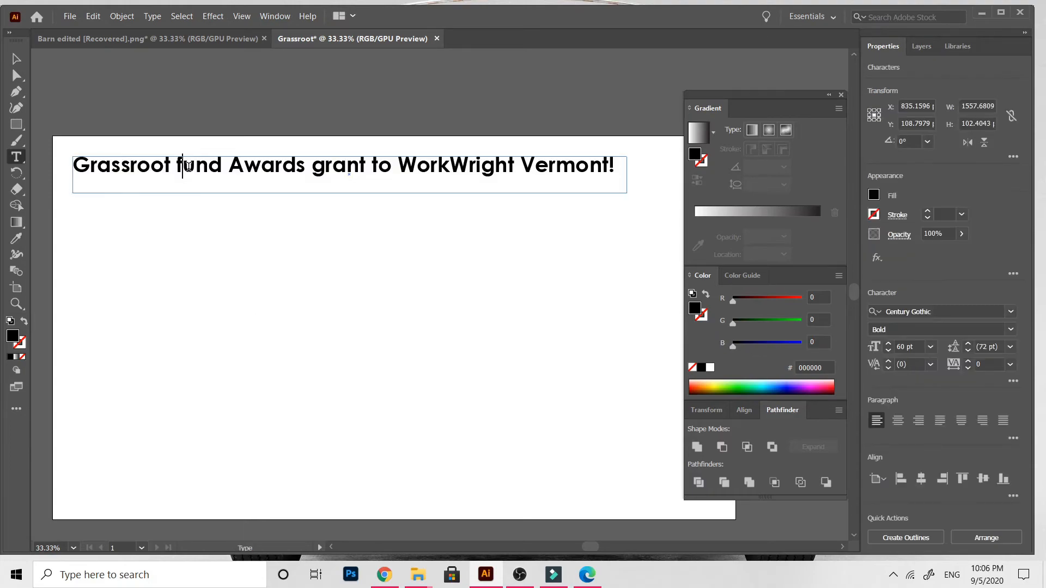
{"action": "key", "text": "BackSpace"}
{"action": "type", "text": "F"}
{"action": "key", "text": "Right"}
{"action": "key", "text": "Right"}
{"action": "key", "text": "Right"}
{"action": "key", "text": "Right"}
{"action": "key", "text": "Right"}
{"action": "key", "text": "Right"}
{"action": "key", "text": "Right"}
{"action": "key", "text": "Right"}
{"action": "key", "text": "Right"}
{"action": "key", "text": "Right"}
{"action": "key", "text": "Right"}
{"action": "key", "text": "Delete"}
{"action": "type", "text": "G"}
{"action": "key", "text": "Right"}
{"action": "key", "text": "Right"}
{"action": "key", "text": "Right"}
{"action": "key", "text": "Right"}
{"action": "key", "text": "Right"}
{"action": "key", "text": "Right"}
{"action": "key", "text": "Right"}
{"action": "key", "text": "Right"}
{"action": "key", "text": "Right"}
{"action": "key", "text": "Right"}
{"action": "key", "text": "Right"}
{"action": "key", "text": "Right"}
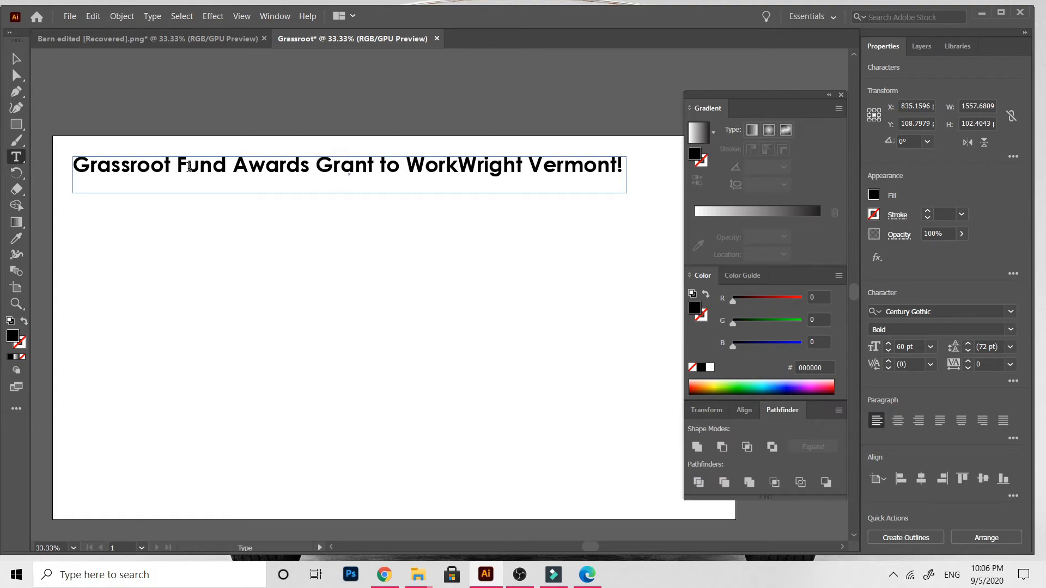
- Change the font of the whole title to Futura PT Heavy
{"action": "key", "text": "ctrl+a"}
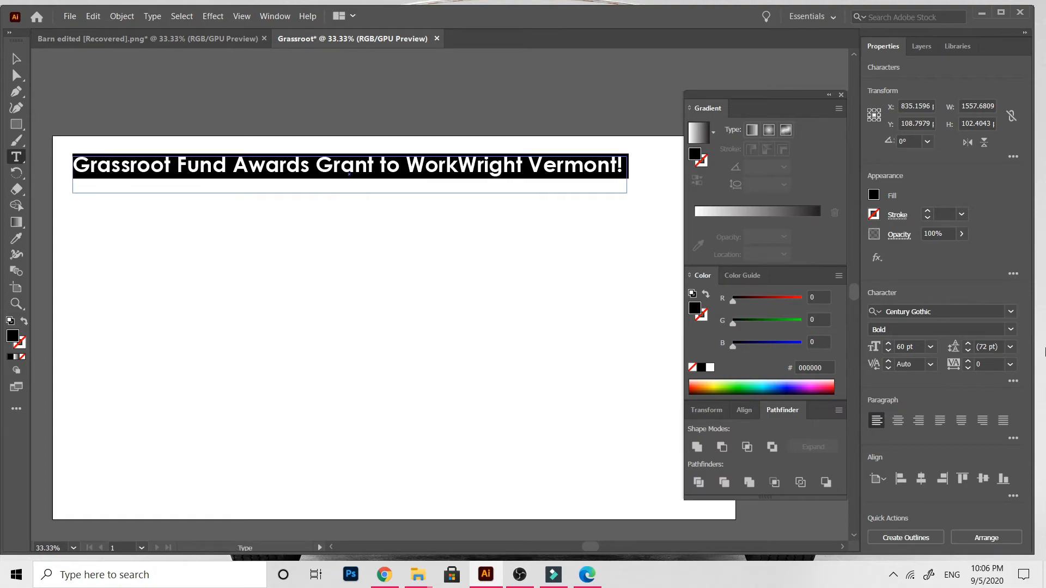
{"action": "left_click", "coordinate": [945, 312]}
{"action": "scroll", "coordinate": [937, 452], "scroll_direction": "down", "scroll_amount": 5}
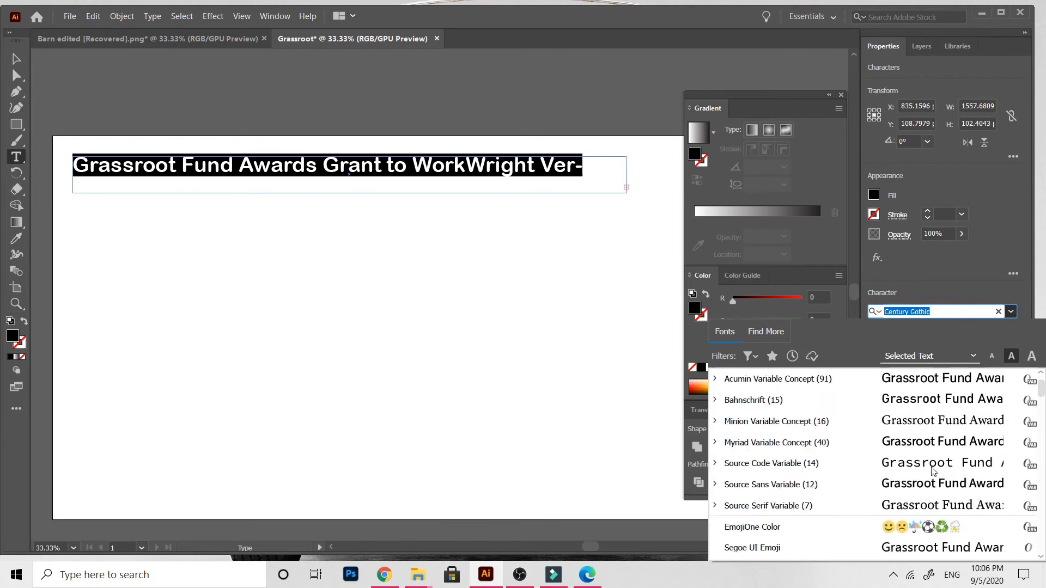
{"action": "scroll", "coordinate": [936, 469], "scroll_direction": "down", "scroll_amount": 6}
{"action": "scroll", "coordinate": [933, 512], "scroll_direction": "up", "scroll_amount": 1}
{"action": "scroll", "coordinate": [929, 516], "scroll_direction": "down", "scroll_amount": 4}
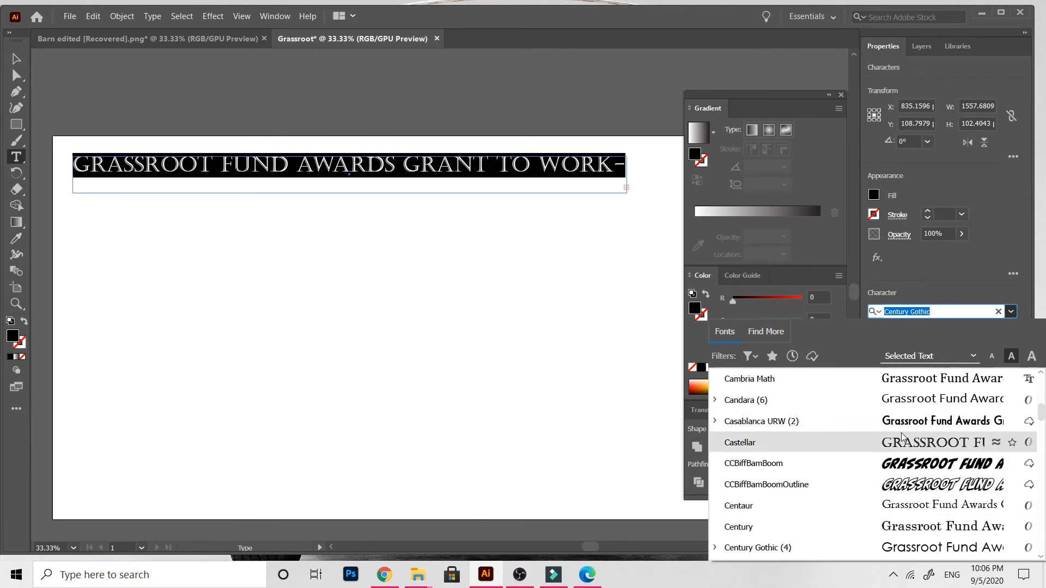
{"action": "scroll", "coordinate": [905, 516], "scroll_direction": "down", "scroll_amount": 10}
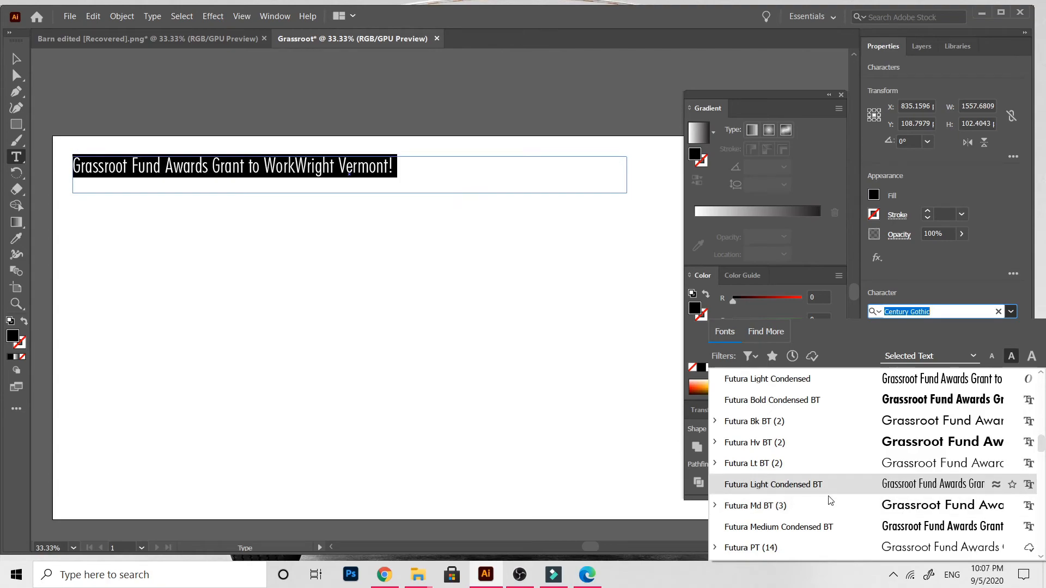
{"action": "scroll", "coordinate": [752, 546], "scroll_direction": "down", "scroll_amount": 6}
{"action": "scroll", "coordinate": [752, 546], "scroll_direction": "up", "scroll_amount": 5}
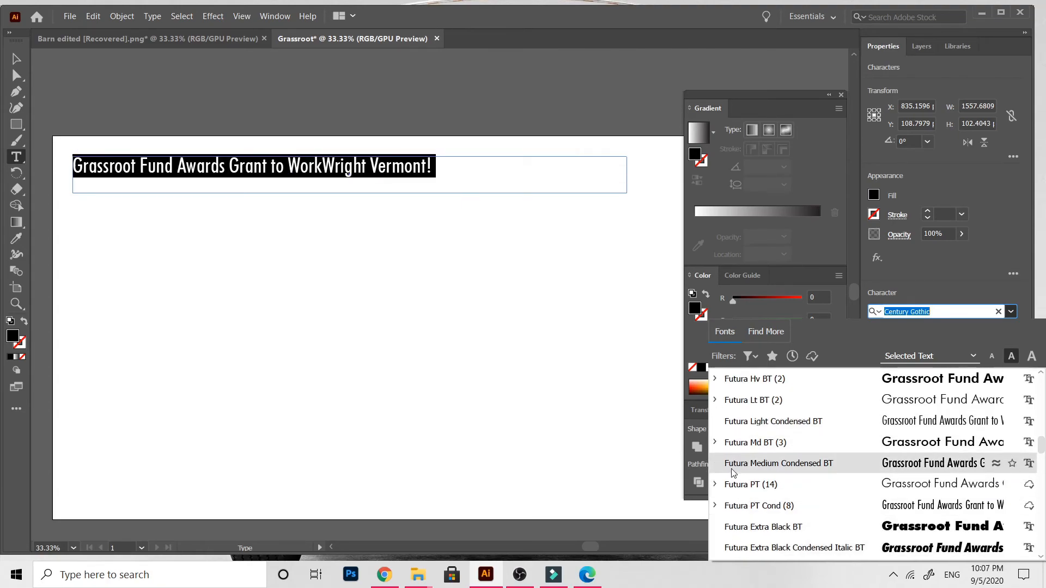
{"action": "left_click", "coordinate": [717, 484]}
{"action": "scroll", "coordinate": [722, 507], "scroll_direction": "down", "scroll_amount": 3}
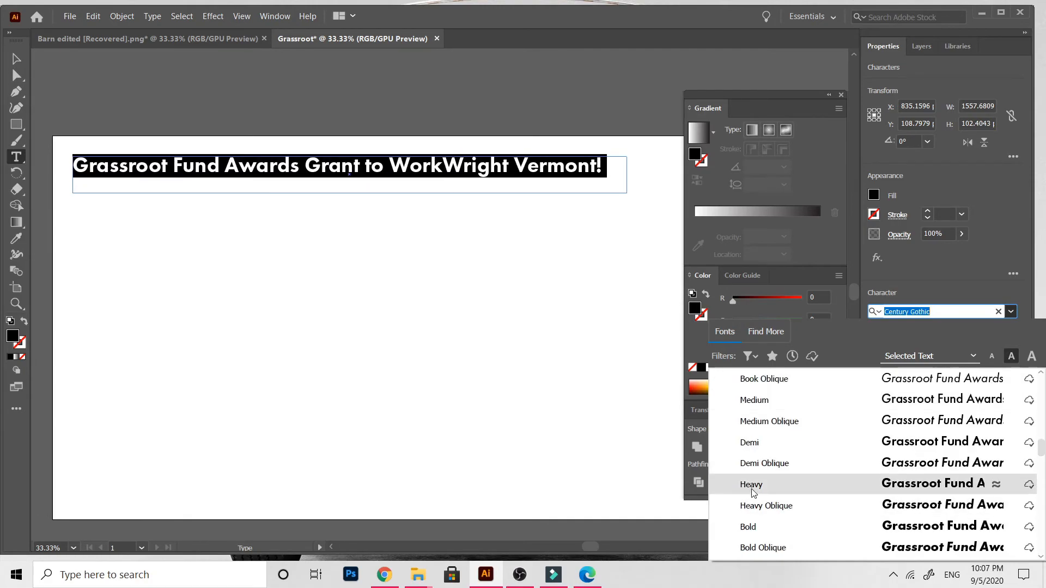
{"action": "left_click", "coordinate": [730, 484]}
- Set the title's font size to 72 pt and widen its text frame
{"action": "left_click", "coordinate": [930, 346]}
{"action": "left_click", "coordinate": [946, 332]}
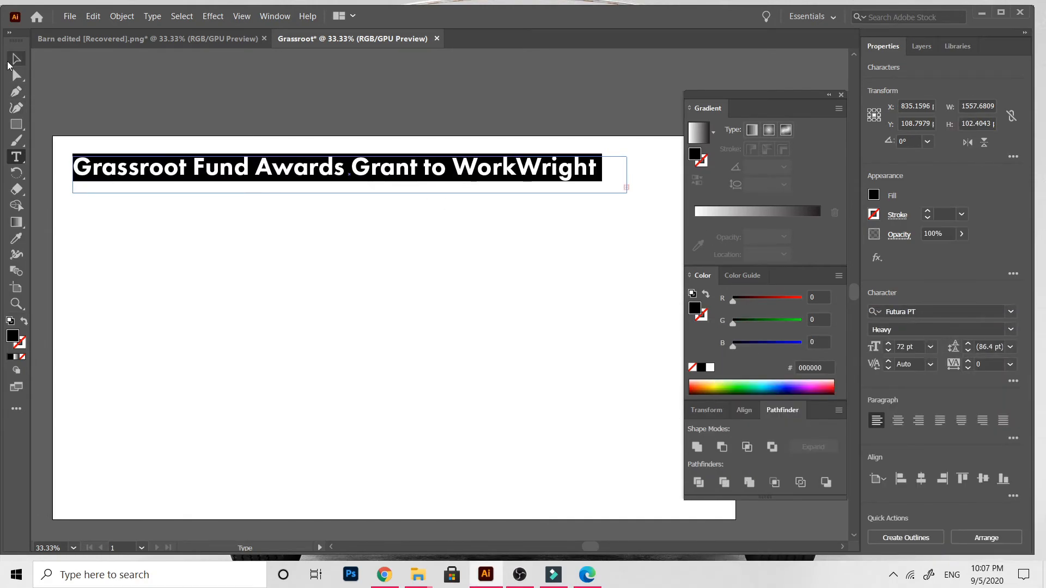
{"action": "left_click", "coordinate": [15, 58]}
{"action": "scroll", "coordinate": [550, 289], "scroll_direction": "up", "scroll_amount": 1}
{"action": "scroll", "coordinate": [550, 289], "scroll_direction": "right", "scroll_amount": 3}
{"action": "left_click_drag", "start_coordinate": [430, 240], "coordinate": [541, 243]}
{"action": "left_click", "coordinate": [564, 321]}
{"action": "scroll", "coordinate": [520, 358], "scroll_direction": "left", "scroll_amount": 3}
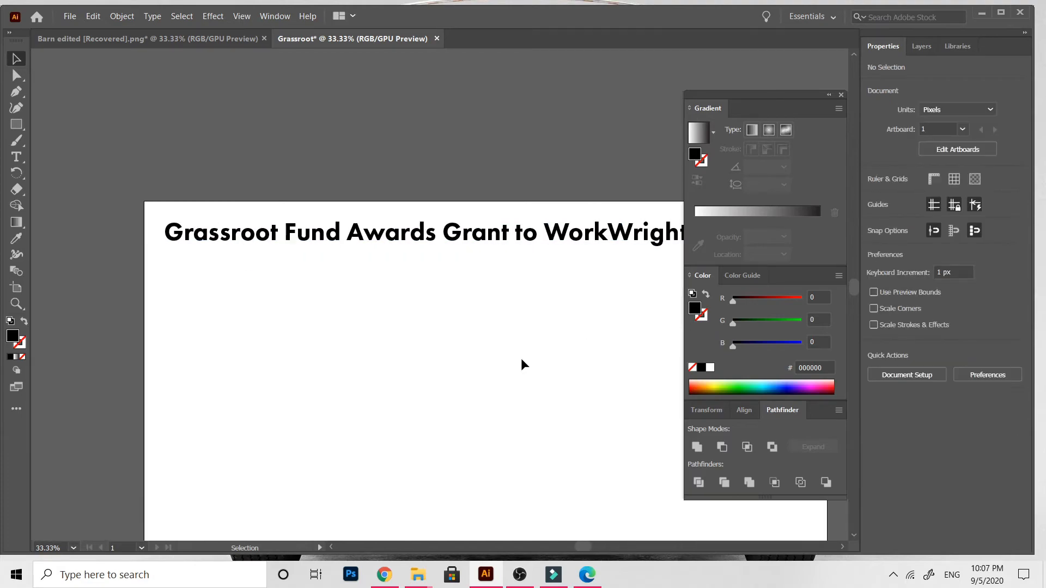
- Open the Downloads folder in File Explorer and place grassroots-fund_logo-color into the Illustrator document
{"action": "scroll", "coordinate": [521, 357], "scroll_direction": "down", "scroll_amount": 5}
{"action": "left_click", "coordinate": [417, 574]}
{"action": "left_click", "coordinate": [426, 539]}
{"action": "double_click", "coordinate": [206, 178]}
{"action": "left_click", "coordinate": [710, 20]}
{"action": "left_click_drag", "start_coordinate": [397, 10], "coordinate": [350, 233]}
{"action": "left_click_drag", "start_coordinate": [343, 394], "coordinate": [507, 160]}
{"action": "left_click_drag", "start_coordinate": [381, 233], "coordinate": [522, 97]}
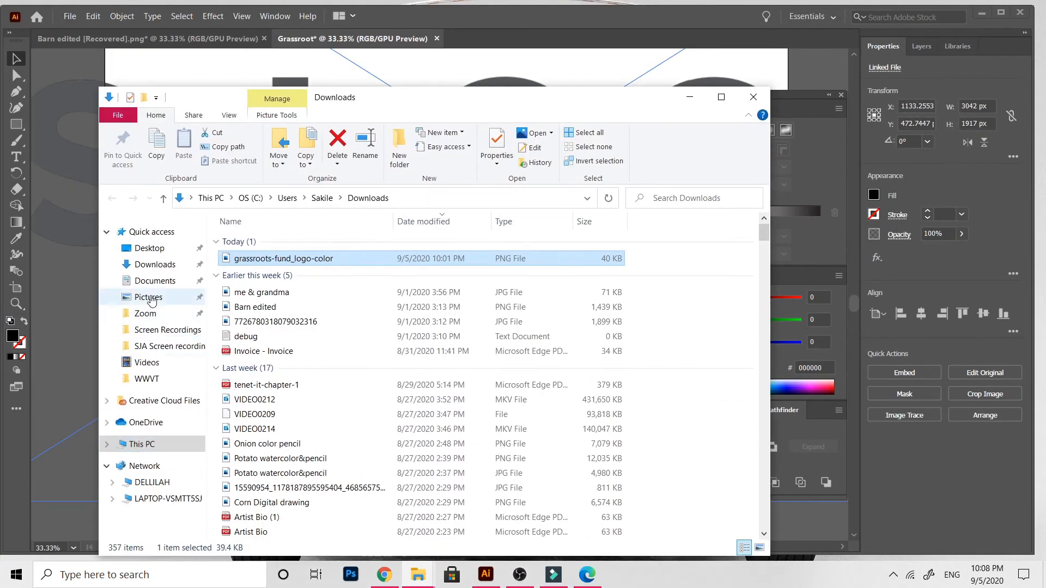
- Place the WorkWright Vermont logo from the Documents folder into the design and minimize File Explorer
{"action": "left_click", "coordinate": [155, 280]}
{"action": "scroll", "coordinate": [586, 427], "scroll_direction": "down", "scroll_amount": 15}
{"action": "left_click_drag", "start_coordinate": [724, 436], "coordinate": [785, 75]}
{"action": "left_click", "coordinate": [689, 97]}
- Move the oversized Grassroots Fund logo down, off the artboard's lower edge
{"action": "key", "text": "ctrl+minus"}
{"action": "key", "text": "ctrl+minus"}
{"action": "key", "text": "ctrl+minus"}
{"action": "left_click_drag", "start_coordinate": [351, 286], "coordinate": [407, 500]}
- Scale down the WorkWright Vermont logo and position it in the artboard's upper-left corner above the title
{"action": "left_click_drag", "start_coordinate": [458, 302], "coordinate": [257, 287]}
{"action": "left_click_drag", "start_coordinate": [365, 276], "coordinate": [365, 300]}
{"action": "left_click", "coordinate": [455, 250]}
{"action": "scroll", "coordinate": [179, 294], "scroll_direction": "up", "scroll_amount": 2}
{"action": "left_click_drag", "start_coordinate": [193, 276], "coordinate": [215, 277]}
{"action": "left_click_drag", "start_coordinate": [189, 234], "coordinate": [225, 249]}
{"action": "left_click", "coordinate": [297, 207]}
{"action": "scroll", "coordinate": [298, 207], "scroll_direction": "down", "scroll_amount": 2}
{"action": "left_click_drag", "start_coordinate": [298, 207], "coordinate": [307, 216]}
{"action": "left_click", "coordinate": [308, 271]}
- Shift the title left beneath the WorkWright logo and set its font size to 60 pt
{"action": "left_click_drag", "start_coordinate": [499, 239], "coordinate": [485, 239]}
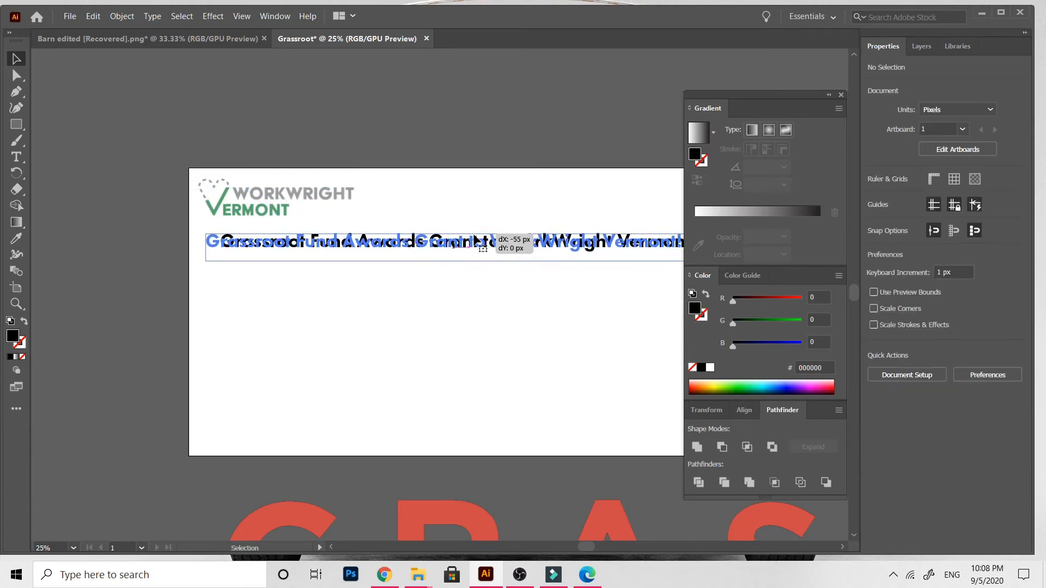
{"action": "scroll", "coordinate": [485, 239], "scroll_direction": "right", "scroll_amount": 4}
{"action": "triple_click", "coordinate": [485, 240]}
{"action": "left_click", "coordinate": [929, 346]}
{"action": "left_click", "coordinate": [915, 318]}
{"action": "left_click", "coordinate": [16, 58]}
- Center-align the title in a narrower text frame and position it in the middle of the artboard's width
{"action": "left_click_drag", "start_coordinate": [313, 244], "coordinate": [361, 255]}
{"action": "left_click", "coordinate": [897, 420]}
{"action": "left_click_drag", "start_coordinate": [582, 263], "coordinate": [502, 264]}
{"action": "left_click", "coordinate": [436, 229]}
{"action": "left_click_drag", "start_coordinate": [374, 259], "coordinate": [402, 259]}
{"action": "left_click", "coordinate": [317, 468]}
{"action": "scroll", "coordinate": [317, 468], "scroll_direction": "down", "scroll_amount": 4}
{"action": "scroll", "coordinate": [317, 468], "scroll_direction": "up", "scroll_amount": 4}
{"action": "left_click", "coordinate": [317, 217]}
- Create a new layer named "text"
{"action": "left_click", "coordinate": [924, 46]}
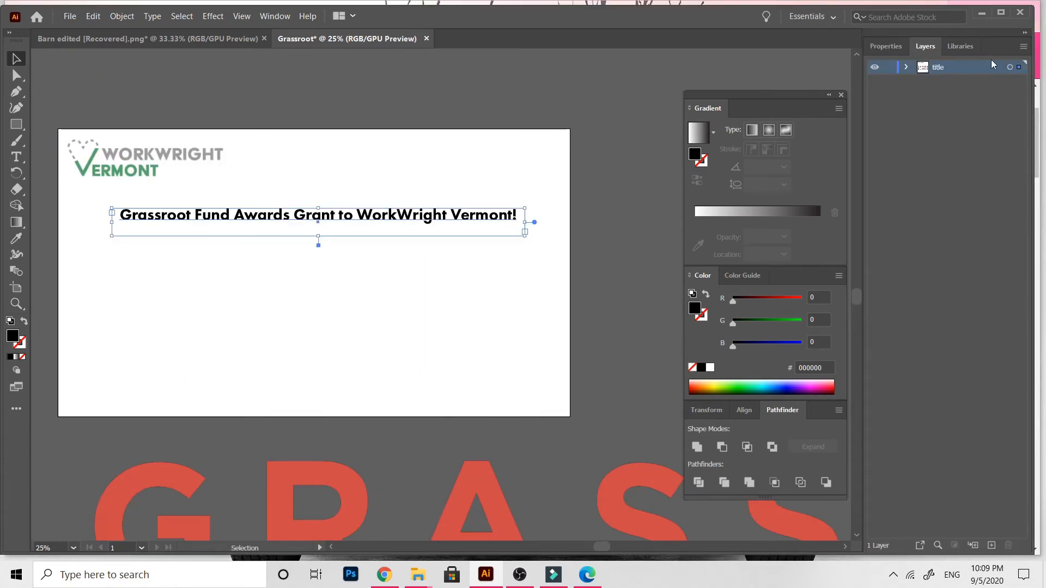
{"action": "left_click", "coordinate": [1023, 46]}
{"action": "left_click", "coordinate": [985, 49]}
{"action": "type", "text": "text"}
{"action": "left_click", "coordinate": [645, 303]}
- Draw a text frame of about 1654 by 511 px below the title and paste the announcement text into it
{"action": "key", "text": "t"}
{"action": "left_click_drag", "start_coordinate": [92, 255], "coordinate": [532, 391]}
{"action": "right_click", "coordinate": [207, 282]}
{"action": "left_click", "coordinate": [93, 15]}
{"action": "left_click", "coordinate": [109, 87]}
- Format all of the announcement text as Futura PT Medium at 48 pt
{"action": "key", "text": "ctrl+a"}
{"action": "left_click", "coordinate": [883, 46]}
{"action": "left_click", "coordinate": [931, 347]}
{"action": "left_click", "coordinate": [941, 296]}
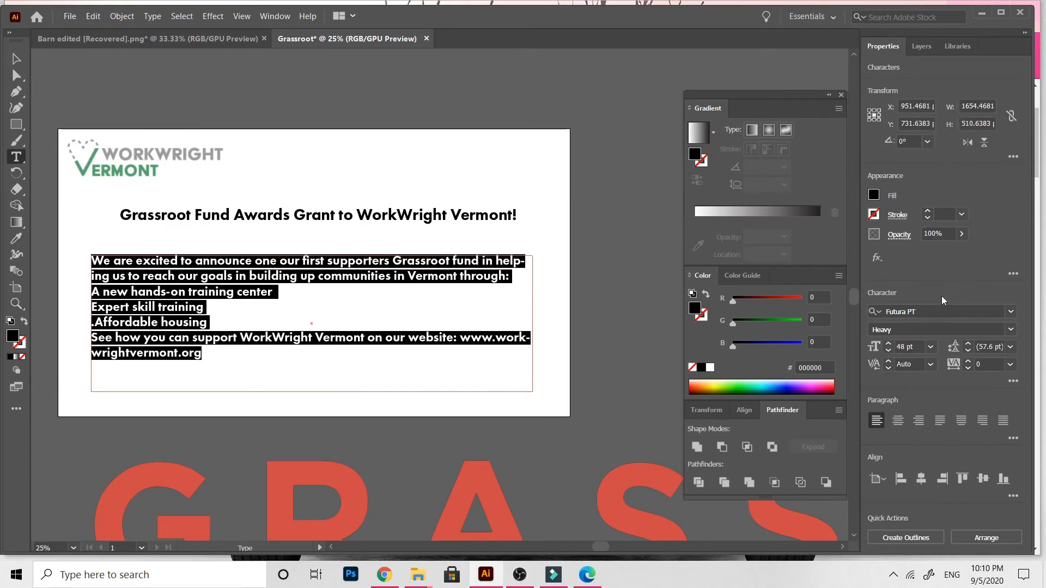
{"action": "left_click", "coordinate": [929, 311]}
{"action": "left_click", "coordinate": [715, 379]}
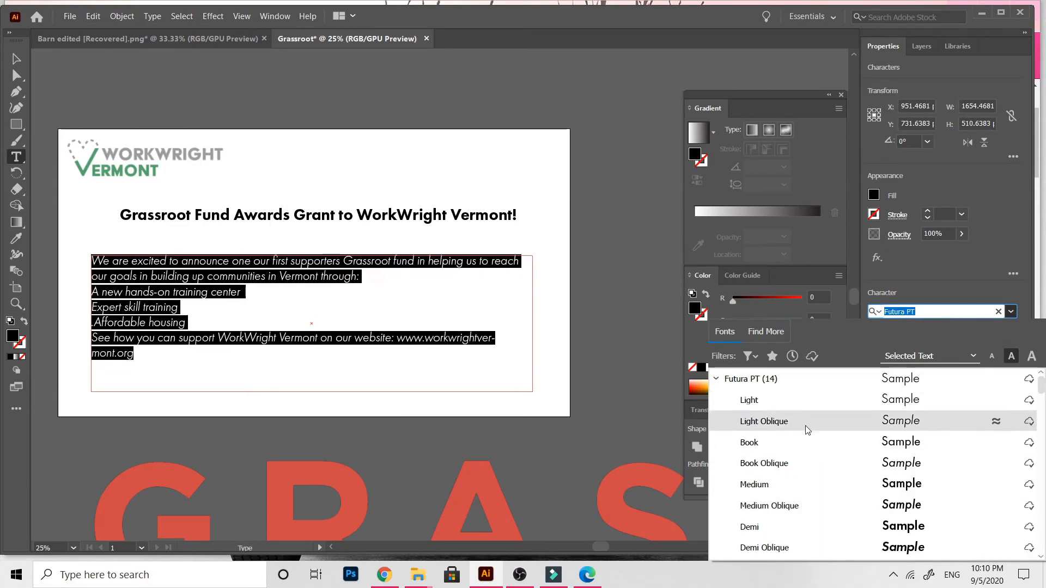
{"action": "left_click", "coordinate": [795, 485]}
{"action": "left_click", "coordinate": [260, 327]}
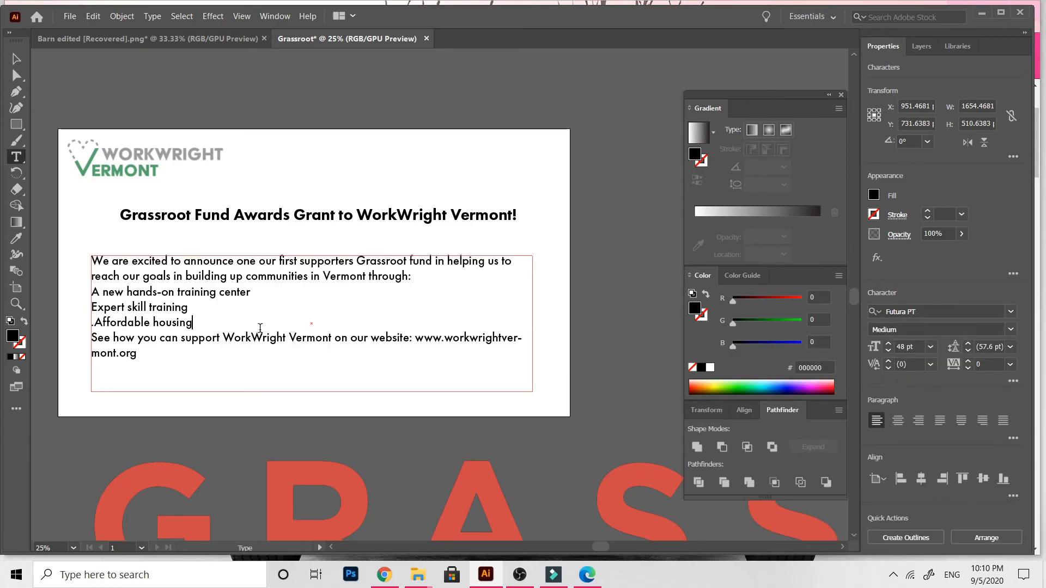
- Move the announcement text block up and slightly right, closer beneath the title
{"action": "left_click", "coordinate": [16, 58]}
{"action": "left_click_drag", "start_coordinate": [156, 292], "coordinate": [165, 272]}
{"action": "scroll", "coordinate": [287, 406], "scroll_direction": "down", "scroll_amount": 3}
{"action": "left_click", "coordinate": [287, 405]}
- Cut the WorkWright Vermont logo and paste it onto a newly created, named layer
{"action": "scroll", "coordinate": [286, 395], "scroll_direction": "up", "scroll_amount": 6}
{"action": "left_click", "coordinate": [129, 309]}
{"action": "key", "text": "ctrl+x"}
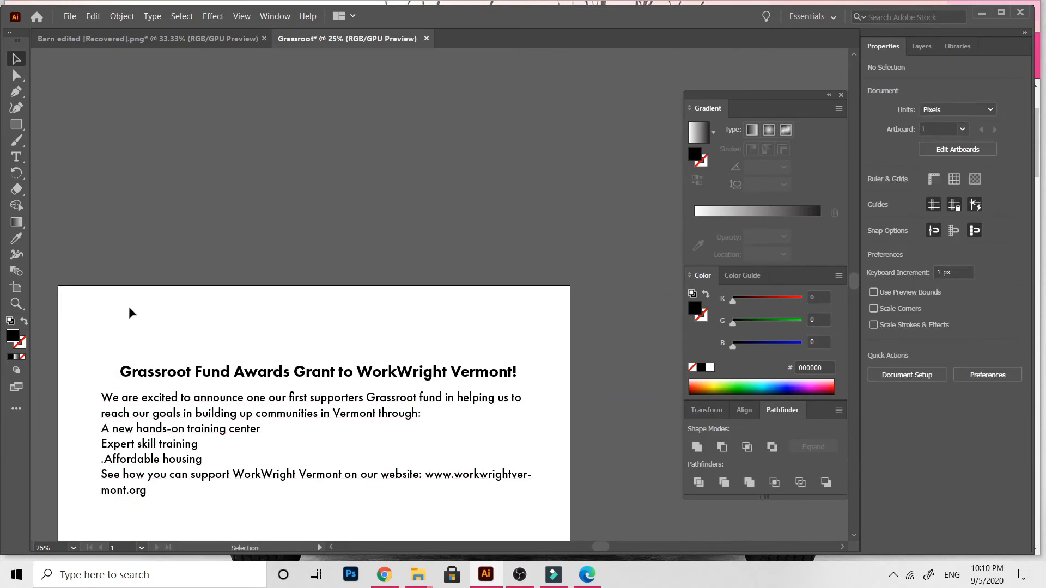
{"action": "left_click", "coordinate": [921, 45]}
{"action": "left_click", "coordinate": [1022, 47]}
{"action": "left_click", "coordinate": [926, 51]}
{"action": "type", "text": "l"}
{"action": "key", "text": "Return"}
{"action": "scroll", "coordinate": [397, 437], "scroll_direction": "down", "scroll_amount": 7}
{"action": "key", "text": "ctrl+v"}
- Scale down the Grassroots Fund logo and return the WorkWright logo to the artboard's upper-left corner
{"action": "left_click_drag", "start_coordinate": [390, 447], "coordinate": [413, 508]}
{"action": "scroll", "coordinate": [413, 508], "scroll_direction": "up", "scroll_amount": 4}
{"action": "left_click", "coordinate": [229, 191]}
{"action": "left_click_drag", "start_coordinate": [166, 139], "coordinate": [495, 223]}
{"action": "scroll", "coordinate": [495, 223], "scroll_direction": "up", "scroll_amount": 4}
{"action": "left_click_drag", "start_coordinate": [534, 360], "coordinate": [147, 370]}
- Reduce the whole announcement text to 36 pt
{"action": "double_click", "coordinate": [203, 162]}
{"action": "key", "text": "ctrl+a"}
{"action": "left_click", "coordinate": [891, 46]}
{"action": "left_click", "coordinate": [929, 347]}
{"action": "left_click", "coordinate": [946, 289]}
{"action": "left_click", "coordinate": [16, 58]}
- Adjust the WorkWright logo's position in its corner and nudge the title and announcement text upward
{"action": "left_click", "coordinate": [173, 244]}
{"action": "scroll", "coordinate": [283, 245], "scroll_direction": "up", "scroll_amount": 5}
{"action": "left_click_drag", "start_coordinate": [158, 188], "coordinate": [165, 197]}
{"action": "left_click", "coordinate": [322, 170]}
{"action": "left_click_drag", "start_coordinate": [392, 260], "coordinate": [392, 245]}
{"action": "left_click", "coordinate": [262, 470]}
{"action": "scroll", "coordinate": [263, 469], "scroll_direction": "down", "scroll_amount": 6}
{"action": "left_click_drag", "start_coordinate": [301, 136], "coordinate": [300, 123]}
- Scale the Grassroots Fund logo down further and move it up, centered below the announcement text across the artboard's lower edge
{"action": "left_click", "coordinate": [427, 434]}
{"action": "left_click_drag", "start_coordinate": [479, 473], "coordinate": [399, 408]}
{"action": "left_click_drag", "start_coordinate": [308, 336], "coordinate": [368, 298]}
{"action": "left_click", "coordinate": [320, 173]}
{"action": "left_click_drag", "start_coordinate": [322, 240], "coordinate": [331, 179]}
{"action": "left_click", "coordinate": [494, 312]}
{"action": "scroll", "coordinate": [495, 312], "scroll_direction": "up", "scroll_amount": 5}
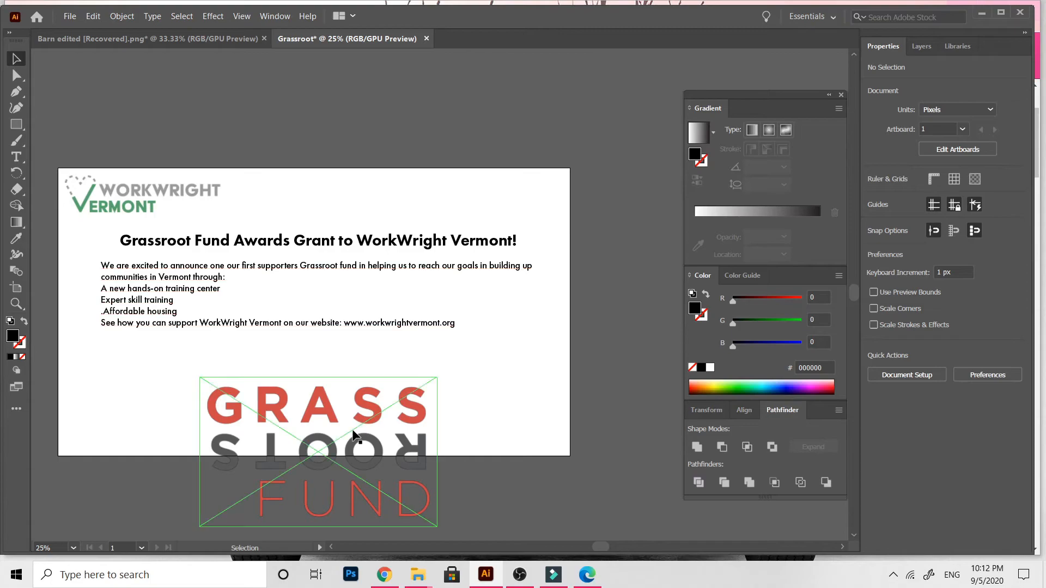
- Move the Grassroots Fund logo to the artboard's lower-right corner and add a layer named "background" beneath all the other layers
{"action": "left_click_drag", "start_coordinate": [354, 432], "coordinate": [547, 373]}
{"action": "left_click", "coordinate": [921, 46]}
{"action": "left_click", "coordinate": [1023, 46]}
{"action": "left_click", "coordinate": [899, 50]}
{"action": "type", "text": "backg"}
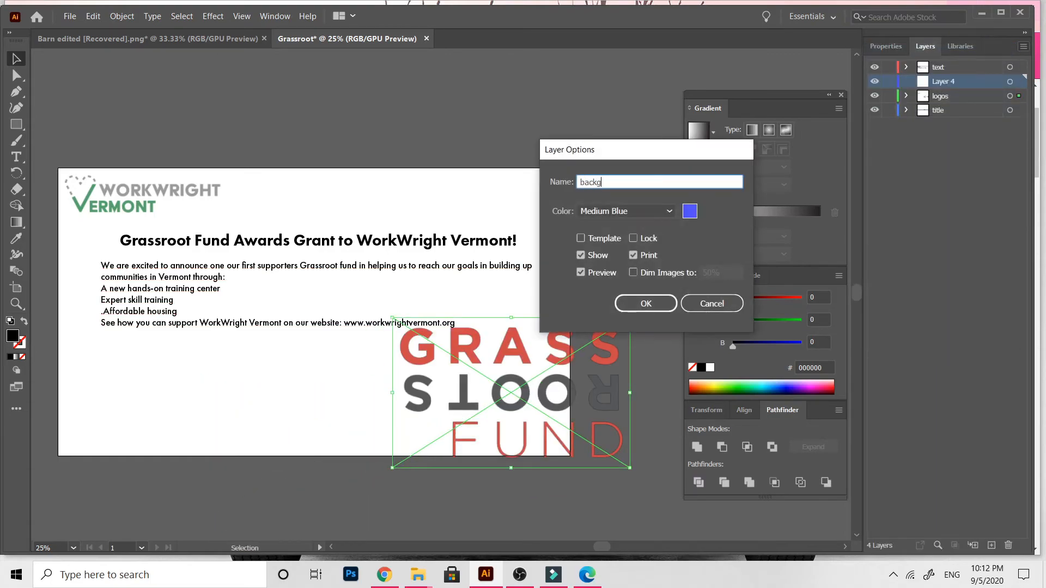
{"action": "key", "text": "Return"}
{"action": "left_click_drag", "start_coordinate": [952, 82], "coordinate": [949, 114]}
- Draw a full-width rectangle on the background layer as a banner across the artboard's upper edge, behind the WorkWright logo
{"action": "scroll", "coordinate": [583, 360], "scroll_direction": "down", "scroll_amount": 4}
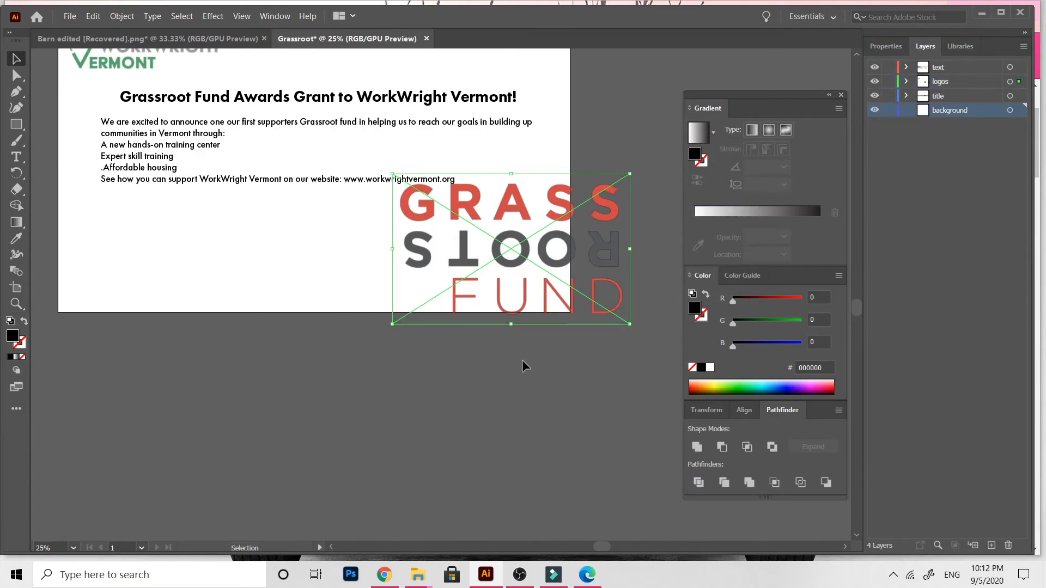
{"action": "scroll", "coordinate": [589, 353], "scroll_direction": "up", "scroll_amount": 2}
{"action": "left_click_drag", "start_coordinate": [22, 121], "coordinate": [569, 151]}
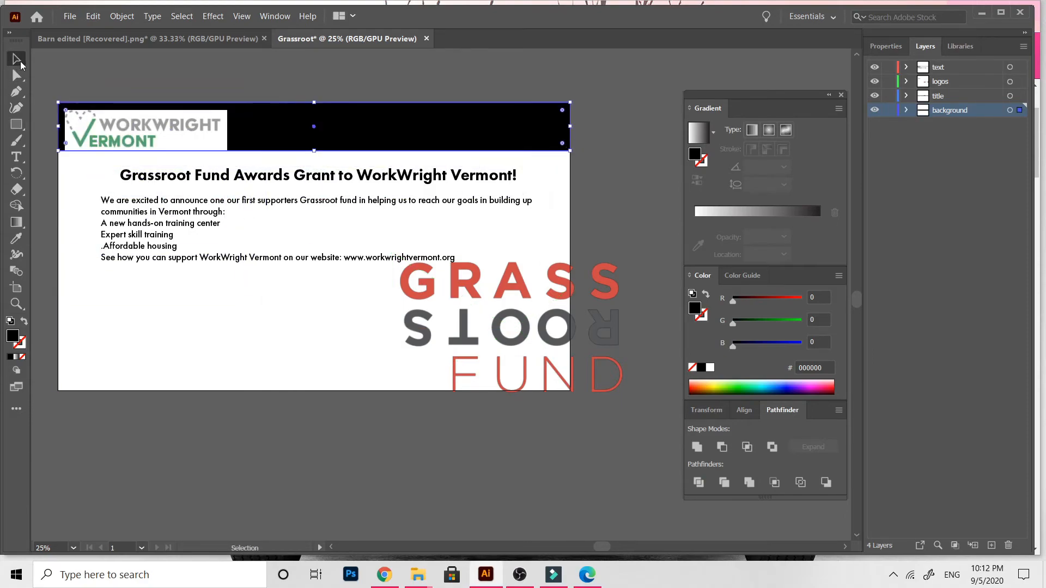
{"action": "left_click_drag", "start_coordinate": [139, 131], "coordinate": [140, 127]}
- Try filling the upper banner with light gray sampled from the WorkWright logo
{"action": "left_click", "coordinate": [409, 127]}
{"action": "key", "text": "i"}
{"action": "left_click", "coordinate": [144, 116]}
{"action": "key", "text": "v"}
{"action": "left_click", "coordinate": [474, 93]}
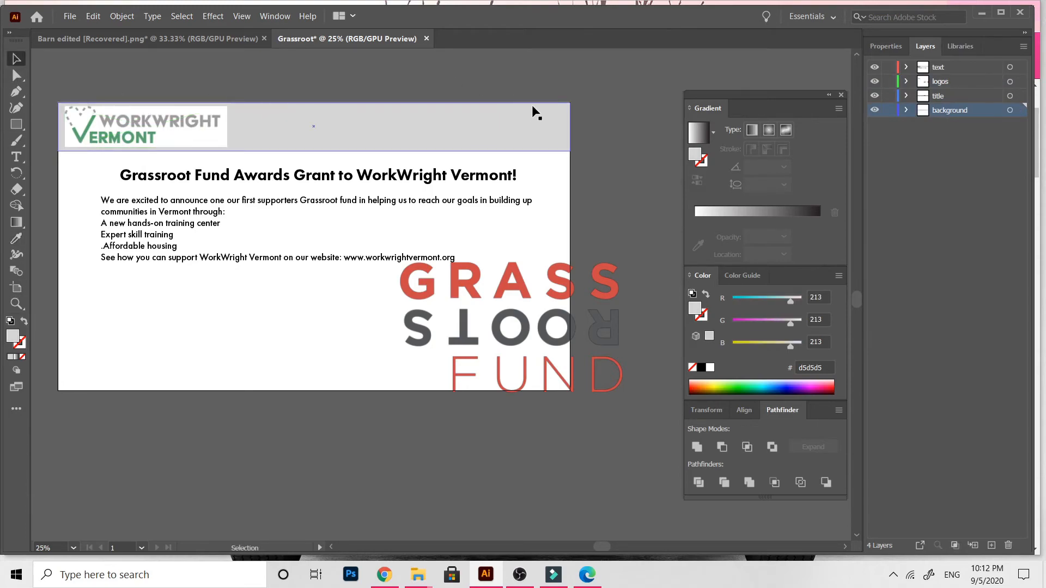
- Fill the upper banner with the red sampled from the Grassroots Fund logo
{"action": "key", "text": "i"}
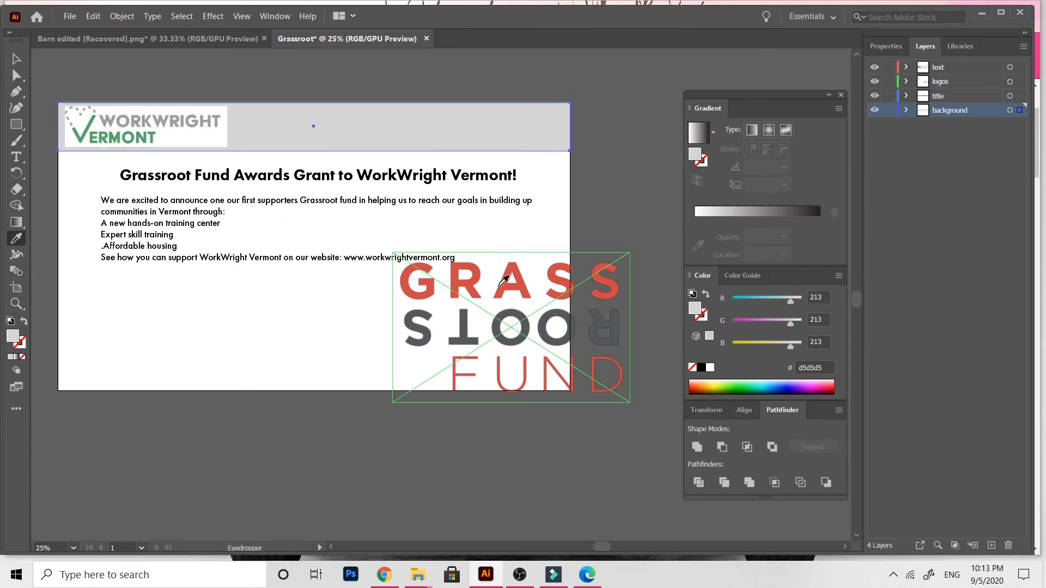
{"action": "left_click", "coordinate": [420, 282]}
{"action": "key", "text": "v"}
{"action": "left_click", "coordinate": [227, 457]}
- Recolor the title text with the dark gray sampled from the Grassroots Fund logo
{"action": "triple_click", "coordinate": [229, 175]}
{"action": "left_click", "coordinate": [16, 238]}
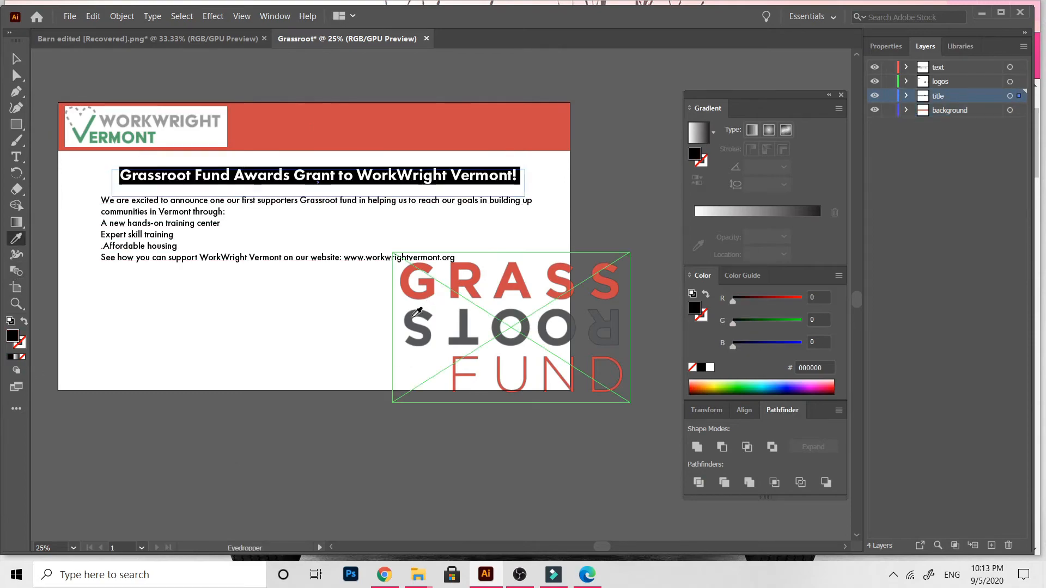
{"action": "left_click", "coordinate": [420, 315]}
{"action": "left_click", "coordinate": [16, 58]}
{"action": "left_click", "coordinate": [109, 81]}
- Switch to File Explorer and place the transparent WorkWright logo file from the Documents folder into the Illustrator document
{"action": "mouse_move", "coordinate": [418, 575]}
{"action": "left_click", "coordinate": [474, 515]}
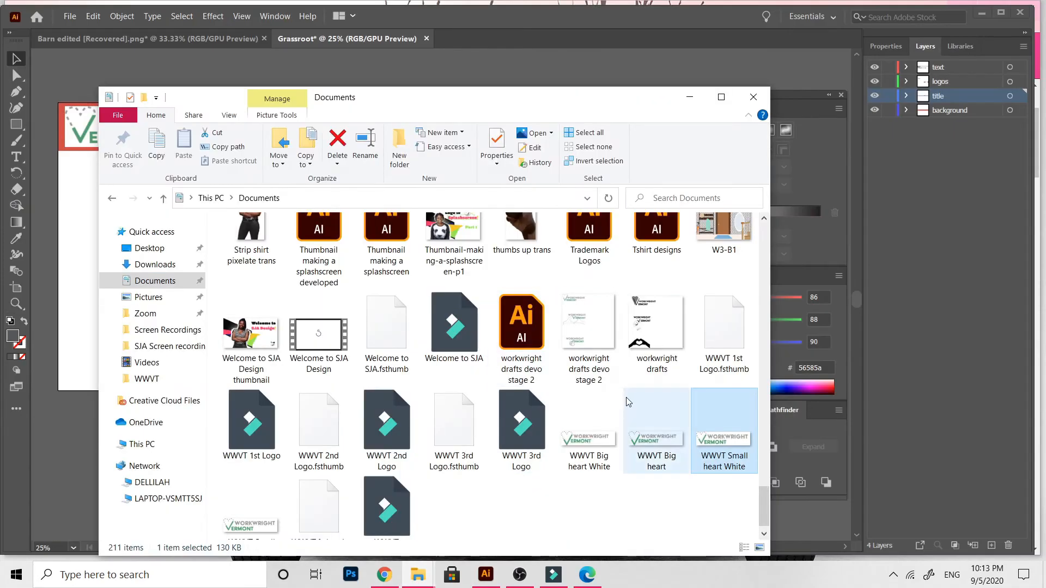
{"action": "scroll", "coordinate": [653, 436], "scroll_direction": "down", "scroll_amount": 1}
{"action": "left_click_drag", "start_coordinate": [251, 496], "coordinate": [62, 320]}
{"action": "left_click", "coordinate": [760, 91]}
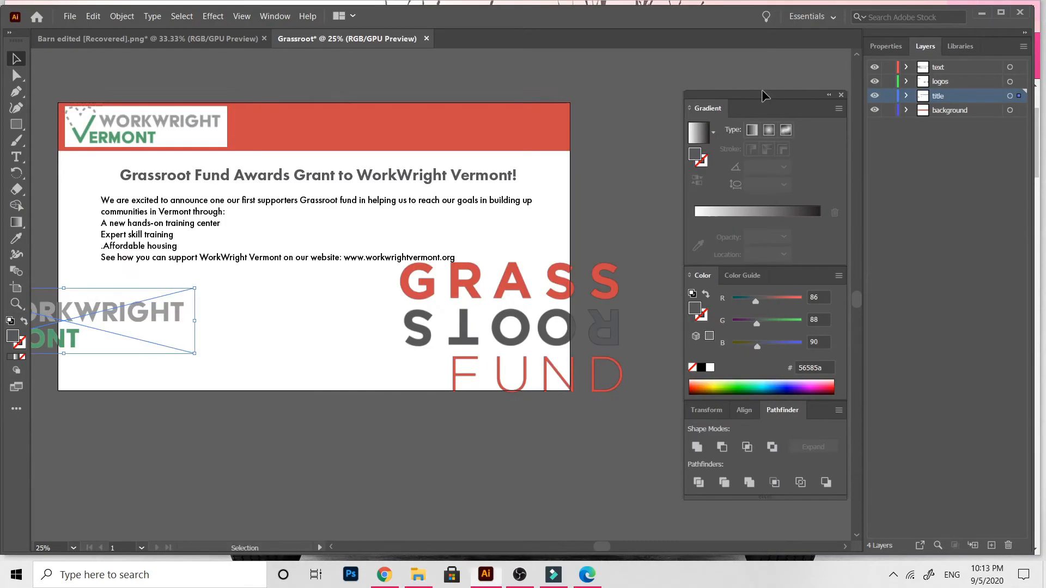
- Delete the white-backed WorkWright logo from the banner and transfer the transparent version to the logos layer
{"action": "left_click", "coordinate": [171, 128]}
{"action": "key", "text": "Delete"}
{"action": "left_click", "coordinate": [90, 341]}
{"action": "key", "text": "Delete"}
{"action": "left_click", "coordinate": [960, 83]}
{"action": "key", "text": "ctrl+v"}
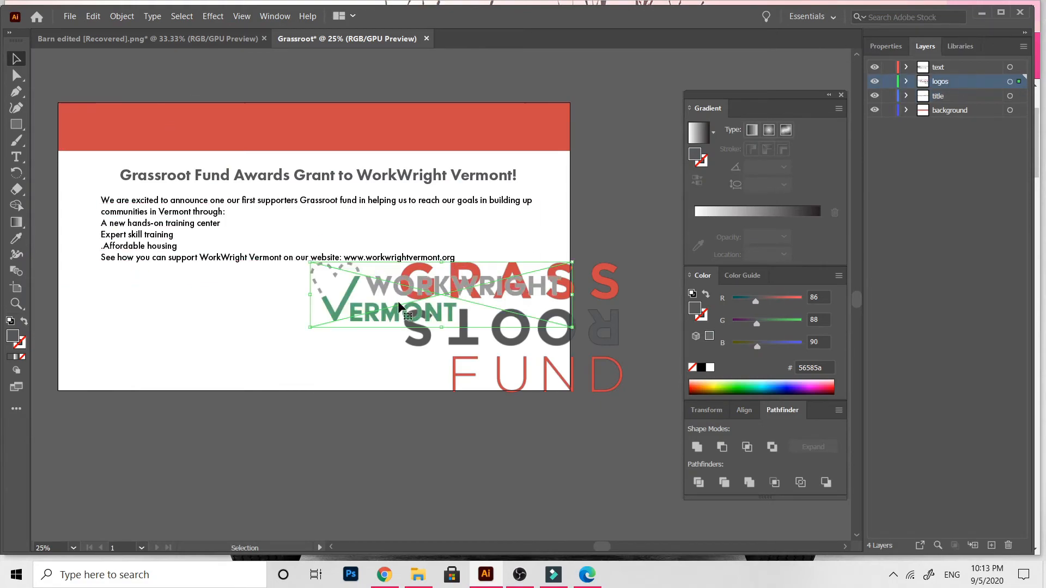
- Scale down the transparent WorkWright logo and place it in the artboard's upper-left corner over the red banner
{"action": "left_click_drag", "start_coordinate": [399, 303], "coordinate": [157, 157]}
{"action": "left_click_drag", "start_coordinate": [365, 108], "coordinate": [226, 142]}
{"action": "left_click_drag", "start_coordinate": [196, 167], "coordinate": [232, 161]}
{"action": "left_click", "coordinate": [261, 59]}
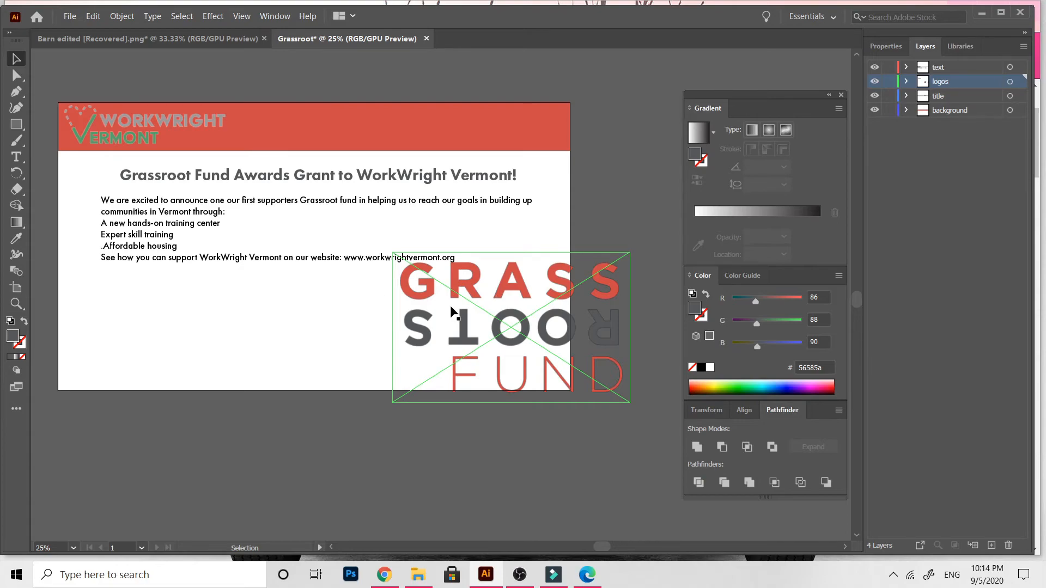
- Reshape the red banner into a triangle by moving its lower-left anchor point onto the upper edge, right of the WorkWright logo
{"action": "left_click", "coordinate": [375, 135]}
{"action": "key", "text": "a"}
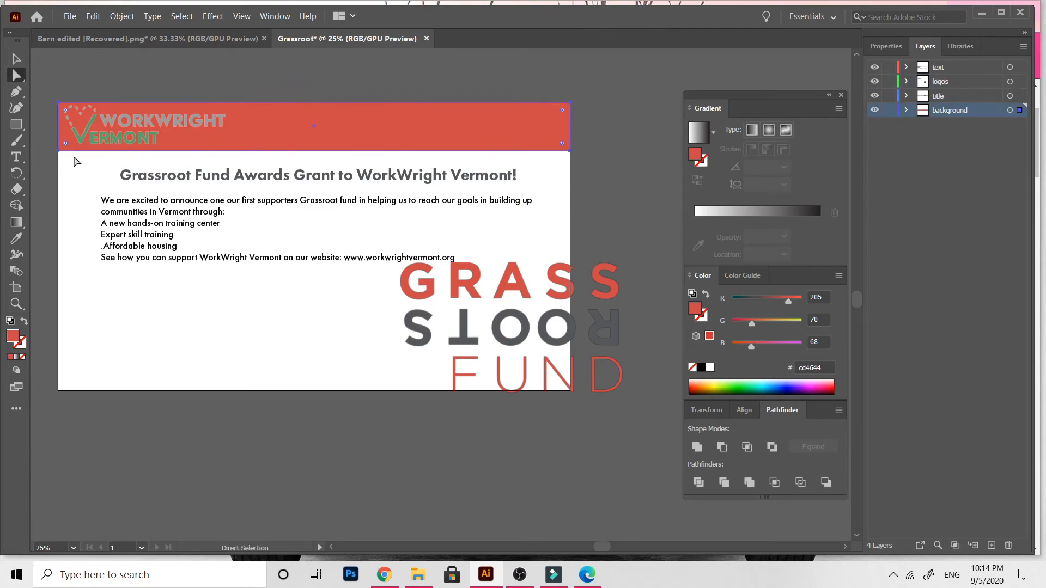
{"action": "left_click_drag", "start_coordinate": [58, 152], "coordinate": [284, 103]}
{"action": "left_click", "coordinate": [16, 59]}
{"action": "left_click", "coordinate": [46, 82]}
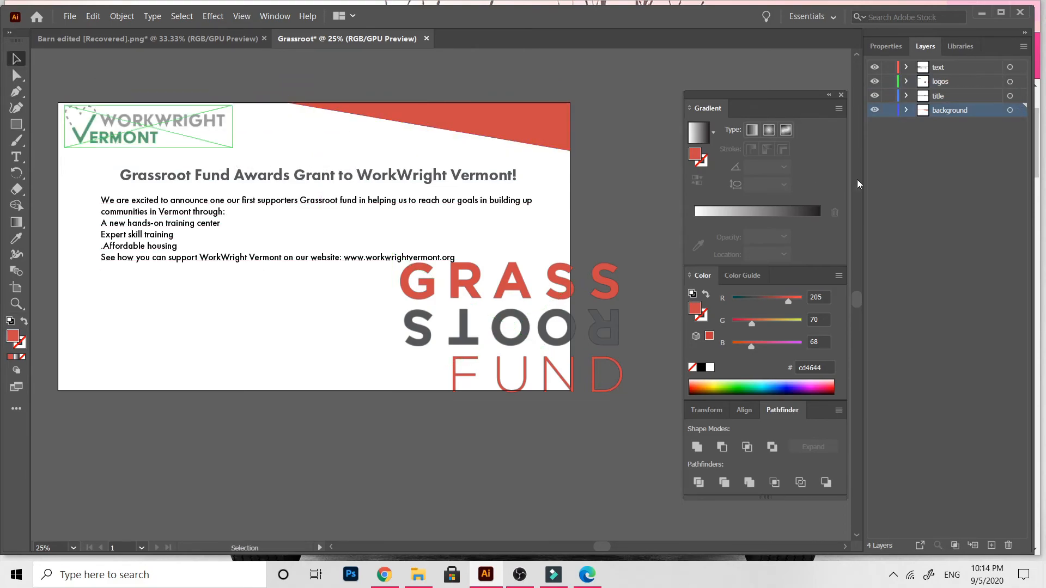
- Duplicate the red triangle
{"action": "left_click", "coordinate": [510, 132]}
{"action": "key", "text": "ctrl+c"}
{"action": "key", "text": "ctrl+v"}
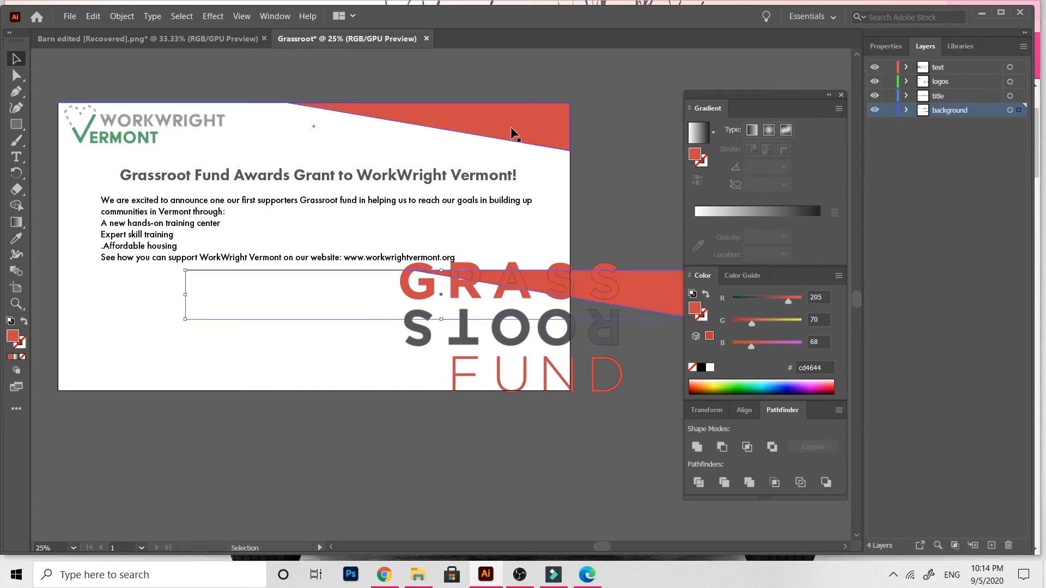
{"action": "right_click", "coordinate": [237, 276]}
{"action": "mouse_move", "coordinate": [296, 460]}
{"action": "left_click", "coordinate": [436, 504]}
{"action": "left_click", "coordinate": [767, 283]}
{"action": "left_click", "coordinate": [773, 152]}
{"action": "left_click", "coordinate": [774, 171]}
{"action": "left_click", "coordinate": [930, 312]}
- Reflect the triangle copy across the horizontal axis and align it with the artboard's lower edge
{"action": "left_click_drag", "start_coordinate": [638, 290], "coordinate": [466, 348]}
{"action": "right_click", "coordinate": [351, 342]}
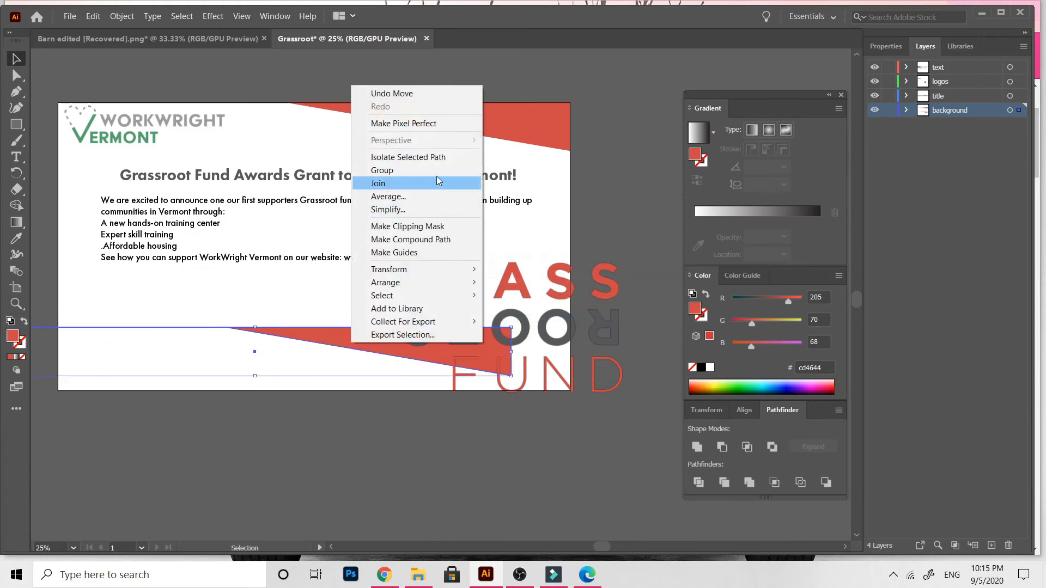
{"action": "mouse_move", "coordinate": [426, 269]}
{"action": "left_click", "coordinate": [220, 316]}
{"action": "left_click", "coordinate": [859, 308]}
{"action": "left_click_drag", "start_coordinate": [361, 373], "coordinate": [420, 388]}
- Reflect the lower triangle across the vertical axis so it fills the artboard's lower-left corner
{"action": "right_click", "coordinate": [358, 380]}
{"action": "mouse_move", "coordinate": [435, 307]}
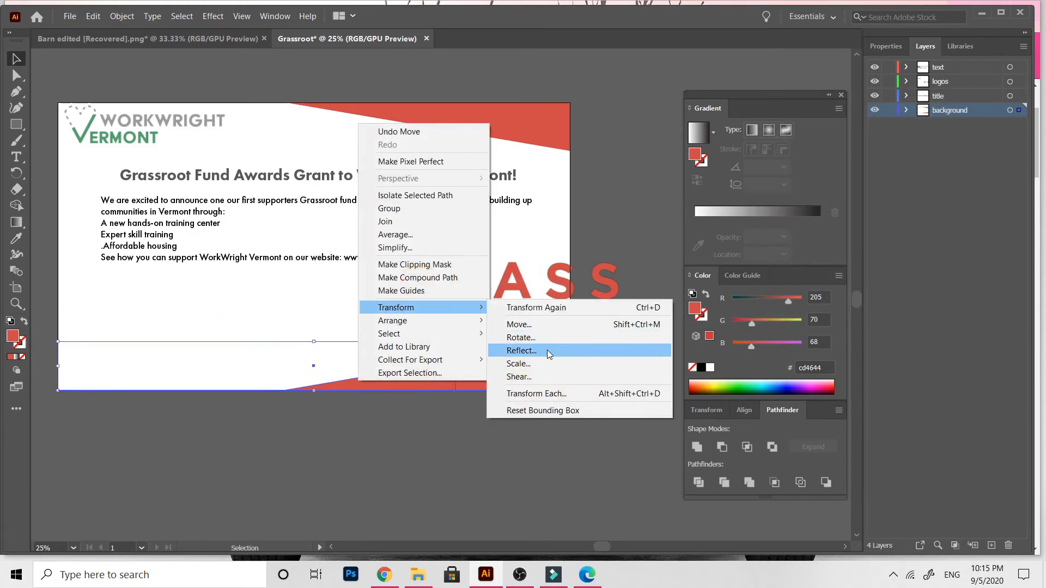
{"action": "left_click", "coordinate": [546, 349]}
{"action": "left_click", "coordinate": [777, 172]}
{"action": "left_click", "coordinate": [861, 310]}
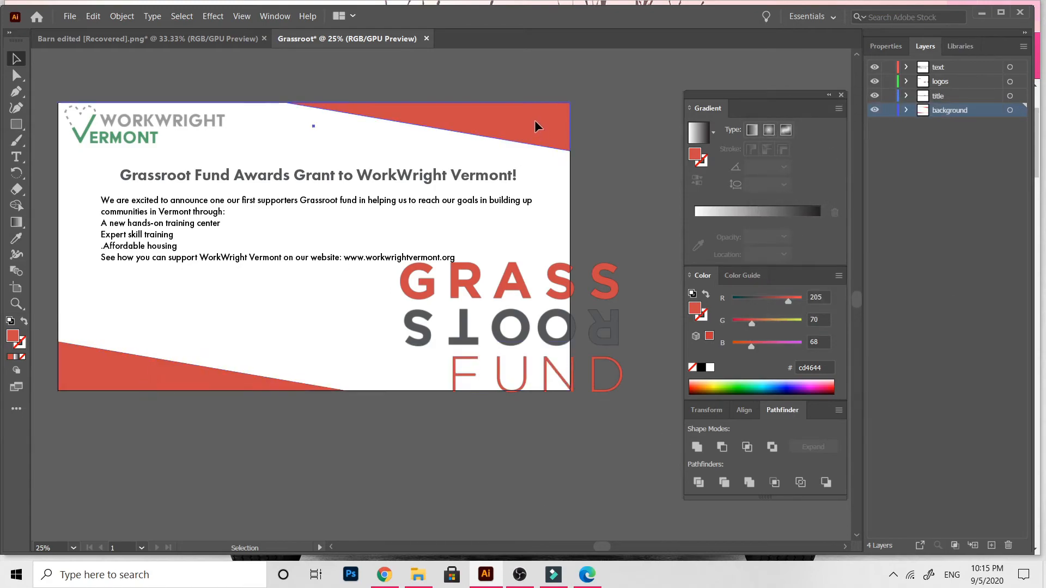
- Fill the upper-right triangle with the green sampled from the WorkWright logo
{"action": "key", "text": "i"}
{"action": "left_click", "coordinate": [115, 138]}
{"action": "key", "text": "v"}
{"action": "left_click", "coordinate": [299, 455]}
- Slightly enlarge and shift the WorkWright logo, and move the Grassroots Fund logo across the artboard's lower edge, over the red triangle
{"action": "left_click_drag", "start_coordinate": [502, 323], "coordinate": [343, 275]}
{"action": "left_click", "coordinate": [196, 128]}
{"action": "left_click_drag", "start_coordinate": [194, 143], "coordinate": [195, 147]}
{"action": "left_click", "coordinate": [490, 467]}
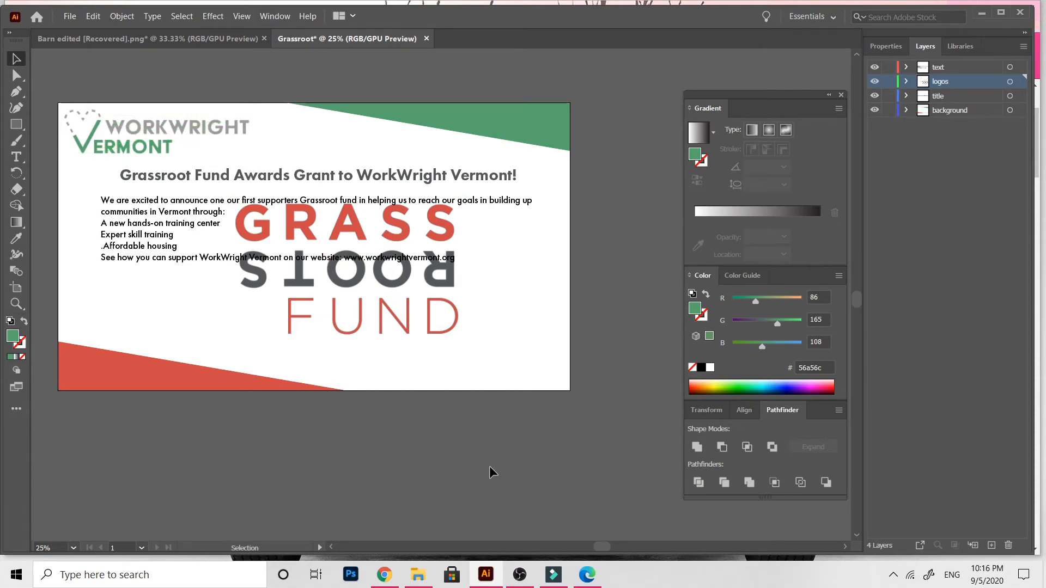
{"action": "left_click_drag", "start_coordinate": [345, 280], "coordinate": [536, 410]}
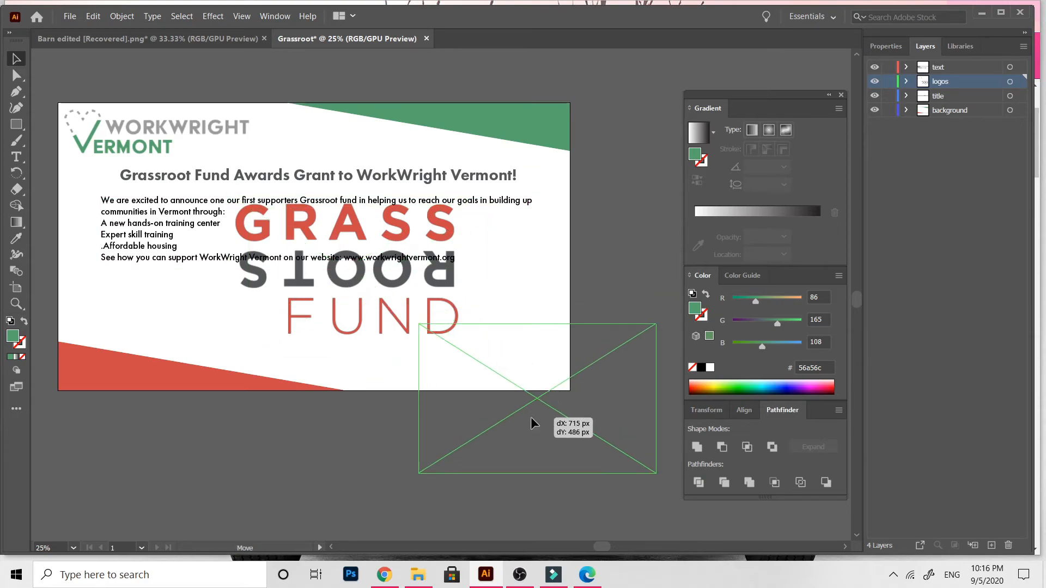
{"action": "left_click", "coordinate": [173, 210]}
{"action": "left_click", "coordinate": [438, 121]}
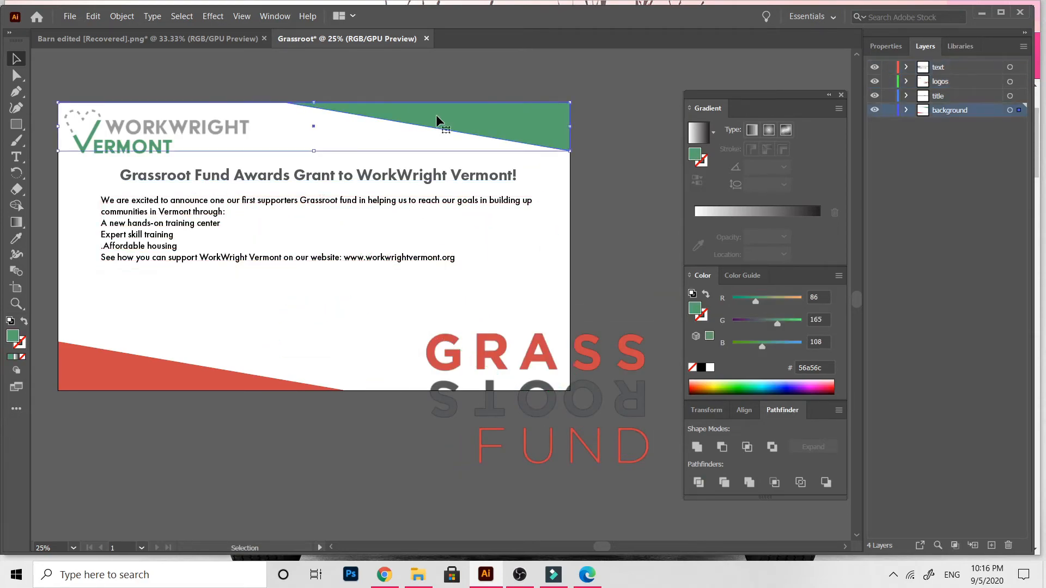
{"action": "left_click_drag", "start_coordinate": [490, 400], "coordinate": [247, 425]}
- Draw a thin full-width rectangle just below the header and fill it with the gray sampled from the WorkWright logo
{"action": "mouse_move", "coordinate": [16, 124]}
{"action": "left_mouse_down"}
{"action": "mouse_move", "coordinate": [72, 176]}
{"action": "mouse_move", "coordinate": [73, 189]}
{"action": "mouse_move", "coordinate": [469, 134]}
{"action": "left_mouse_up"}
{"action": "left_click_drag", "start_coordinate": [17, 124], "coordinate": [566, 151]}
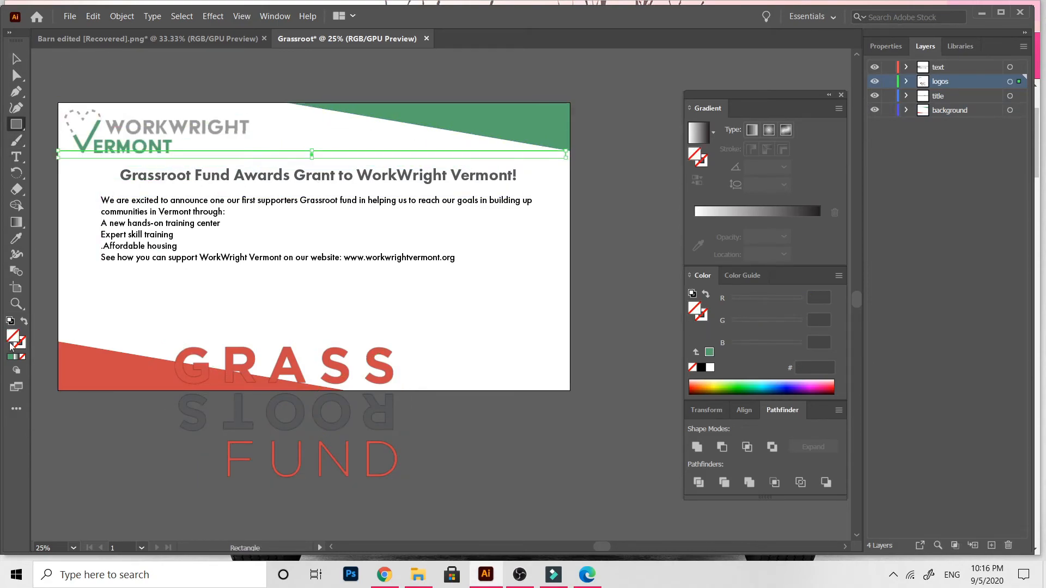
{"action": "left_click", "coordinate": [16, 238]}
{"action": "left_click", "coordinate": [127, 123]}
{"action": "left_click", "coordinate": [113, 123]}
- Nudge the WorkWright logo up and extend the gray rectangle down to the artboard's lower edge
{"action": "left_click", "coordinate": [17, 59]}
{"action": "left_click_drag", "start_coordinate": [103, 137], "coordinate": [101, 134]}
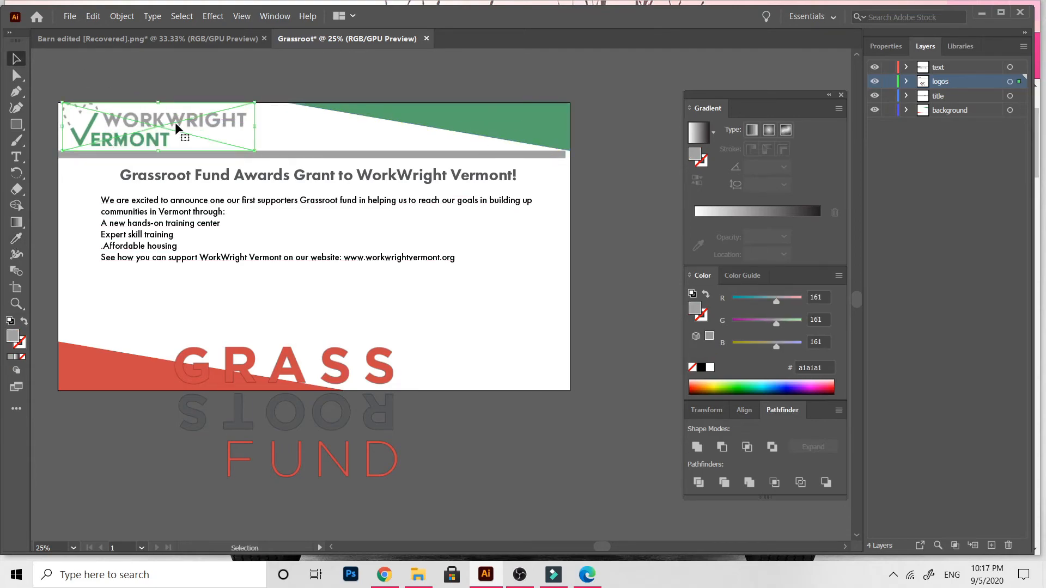
{"action": "left_click_drag", "start_coordinate": [311, 157], "coordinate": [313, 391]}
- Transfer the gray rectangle to the background layer and send it behind the triangles
{"action": "left_click", "coordinate": [534, 303]}
{"action": "key", "text": "Delete"}
{"action": "left_click", "coordinate": [501, 124]}
{"action": "key", "text": "ctrl+v"}
{"action": "left_click_drag", "start_coordinate": [531, 314], "coordinate": [400, 286]}
{"action": "right_click", "coordinate": [400, 286]}
{"action": "mouse_move", "coordinate": [443, 483]}
{"action": "left_click", "coordinate": [724, 531]}
- Align the gray rectangle with the artboard below the header and scale the WorkWright logo down slightly to fit the header
{"action": "left_click_drag", "start_coordinate": [312, 150], "coordinate": [314, 150]}
{"action": "left_click", "coordinate": [490, 257]}
{"action": "left_click", "coordinate": [469, 315]}
{"action": "left_click_drag", "start_coordinate": [448, 295], "coordinate": [447, 295]}
{"action": "left_click", "coordinate": [210, 139]}
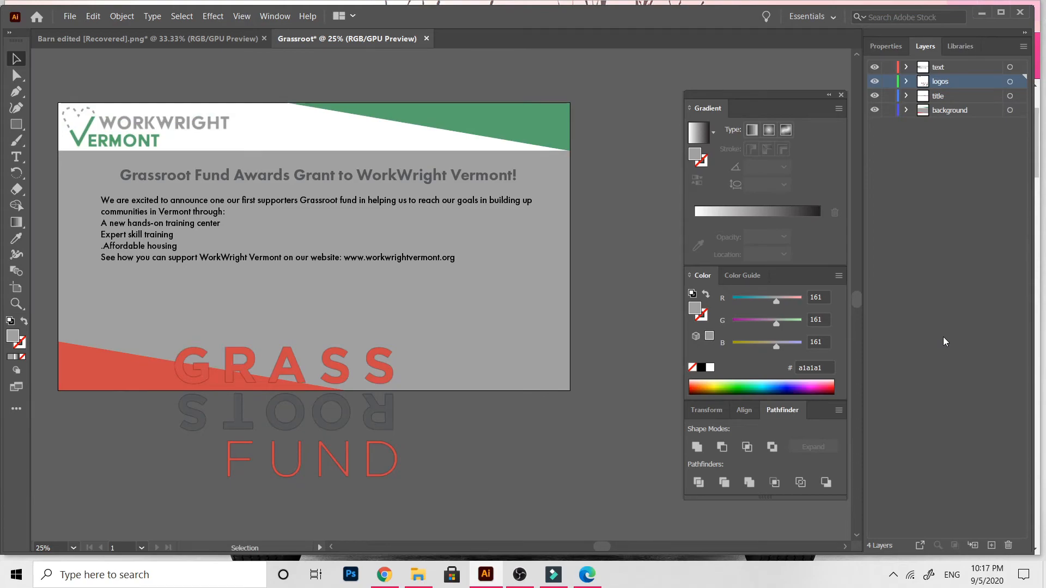
- Try a lighter text color for the title
{"action": "triple_click", "coordinate": [372, 175]}
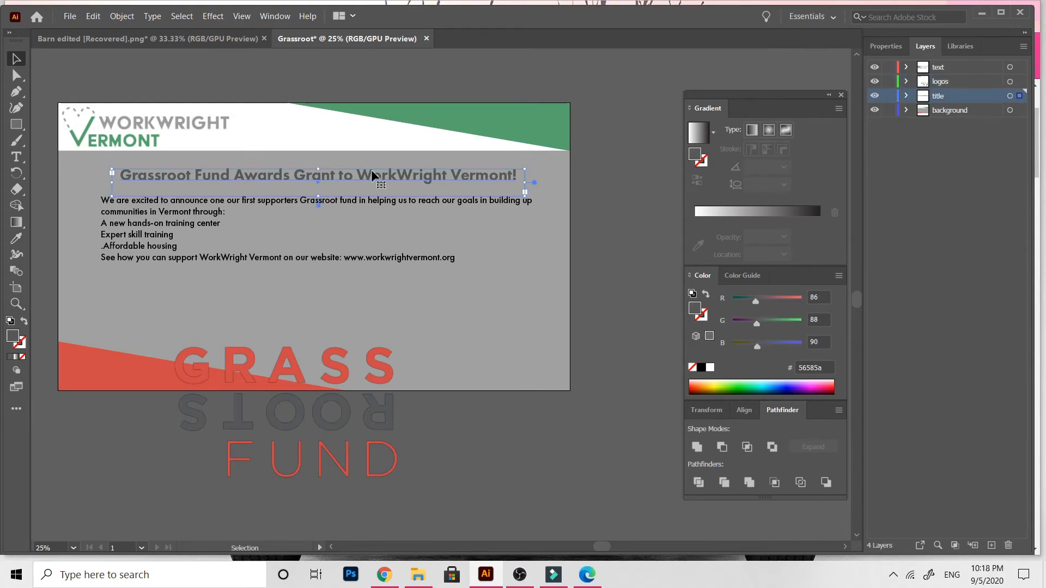
{"action": "double_click", "coordinate": [15, 338]}
{"action": "left_click_drag", "start_coordinate": [348, 166], "coordinate": [330, 144]}
{"action": "left_click", "coordinate": [649, 158]}
{"action": "key", "text": "Escape"}
{"action": "left_click", "coordinate": [443, 467]}
- Lower the opacity of the gray background rectangle to turn it a light gray
{"action": "left_click", "coordinate": [511, 302]}
{"action": "left_click", "coordinate": [880, 47]}
{"action": "left_click", "coordinate": [961, 234]}
{"action": "left_click_drag", "start_coordinate": [958, 250], "coordinate": [922, 250]}
{"action": "left_click", "coordinate": [606, 418]}
- Set the title's text color to black
{"action": "triple_click", "coordinate": [381, 175]}
{"action": "double_click", "coordinate": [8, 339]}
{"action": "left_click_drag", "start_coordinate": [348, 316], "coordinate": [324, 335]}
{"action": "left_click", "coordinate": [662, 163]}
{"action": "key", "text": "Escape"}
{"action": "left_click", "coordinate": [592, 339]}
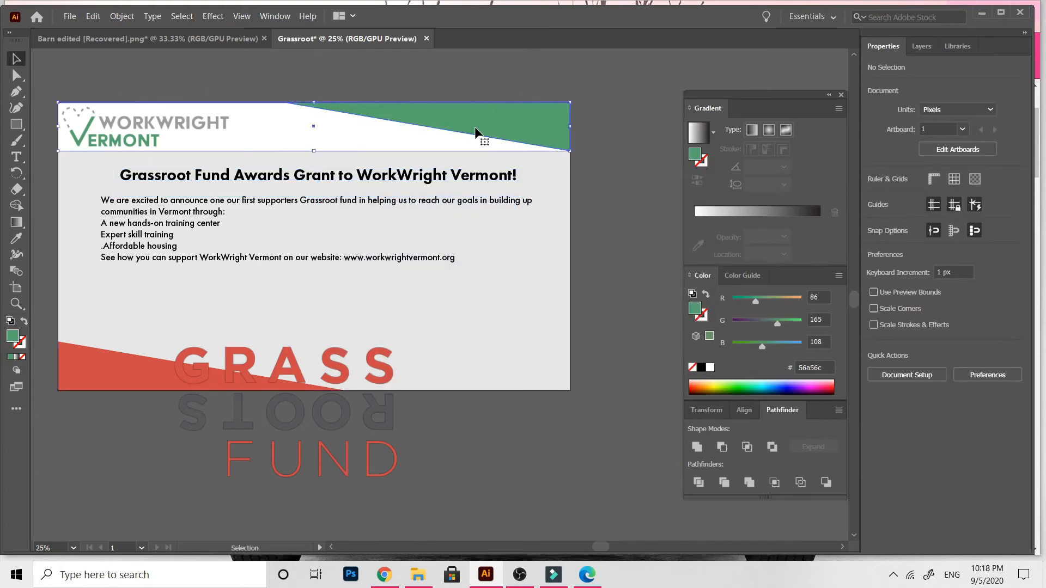
- Isolate the green triangle and move its left anchor points to form a wide banner with a slanted end beside the WorkWright logo
{"action": "double_click", "coordinate": [436, 126]}
{"action": "key", "text": "a"}
{"action": "left_click_drag", "start_coordinate": [287, 104], "coordinate": [347, 157]}
{"action": "left_click_drag", "start_coordinate": [59, 103], "coordinate": [229, 107]}
{"action": "left_click_drag", "start_coordinate": [347, 155], "coordinate": [313, 155]}
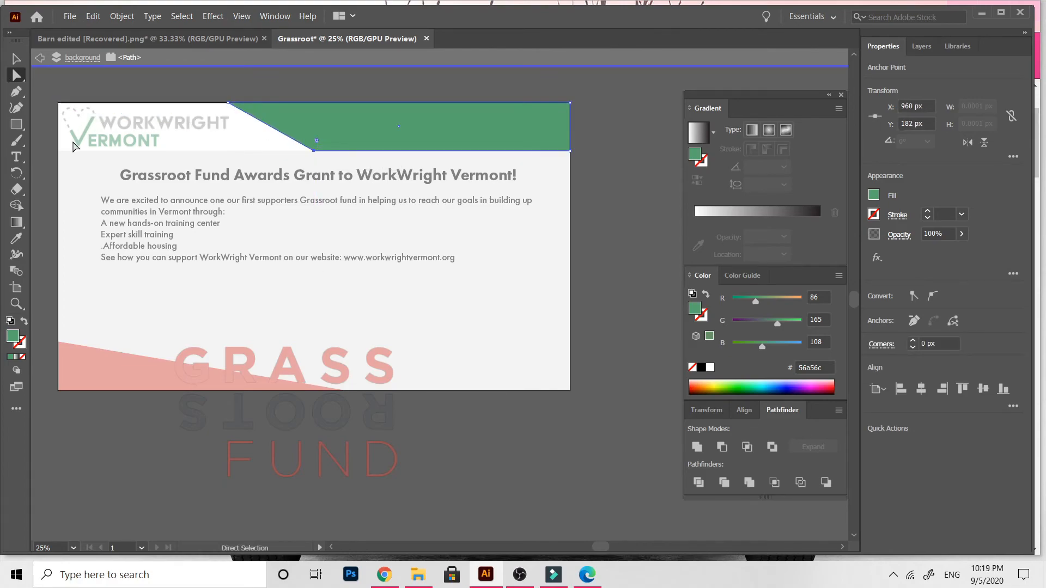
- Add an anchor point to the green banner's slanted edge and pull its lower-left corner under the WorkWright logo to form a notch
{"action": "left_click", "coordinate": [17, 92]}
{"action": "left_click", "coordinate": [17, 76]}
{"action": "left_click_drag", "start_coordinate": [313, 151], "coordinate": [163, 151]}
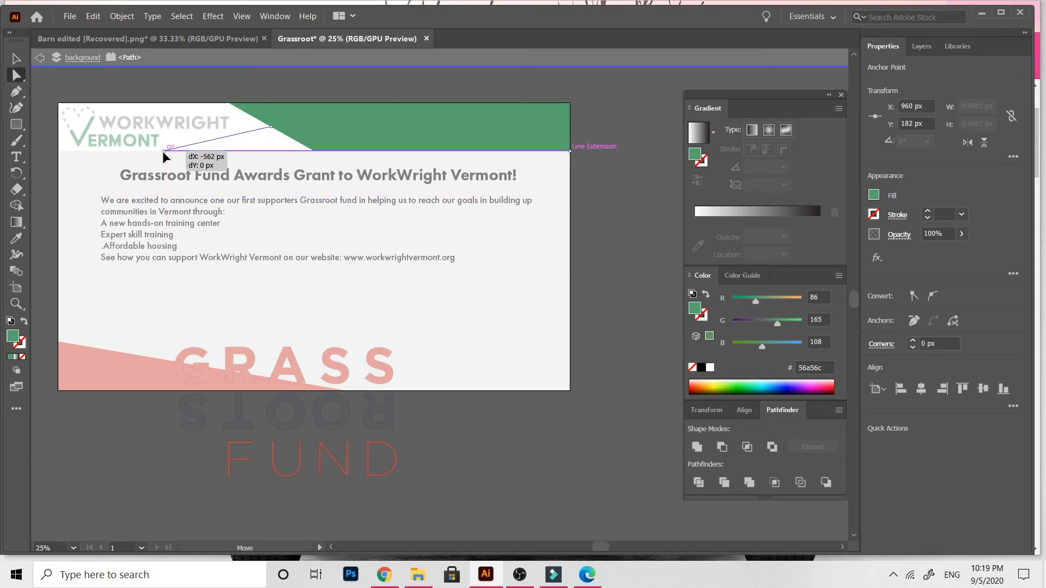
{"action": "key", "text": "v"}
{"action": "double_click", "coordinate": [580, 455]}
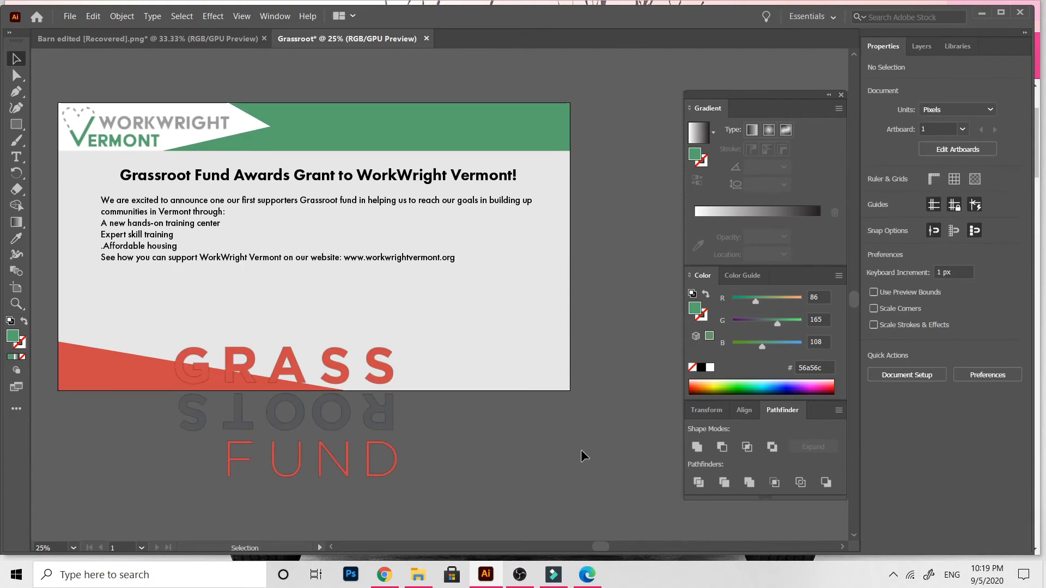
- Duplicate the notched green banner and reflect the copy across the vertical axis
{"action": "left_click", "coordinate": [527, 129]}
{"action": "key", "text": "ctrl+c"}
{"action": "key", "text": "ctrl+v"}
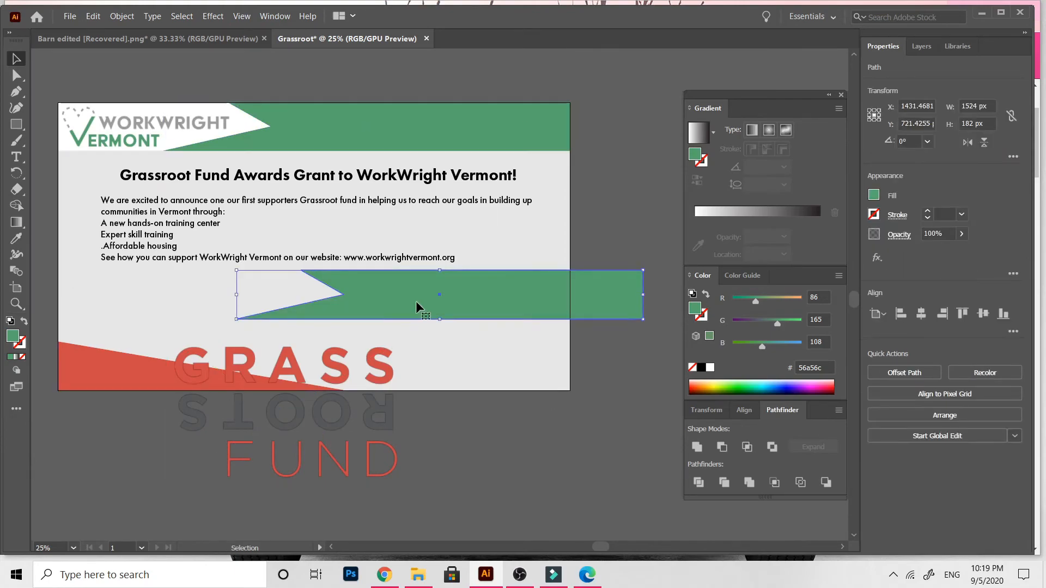
{"action": "right_click", "coordinate": [416, 308]}
{"action": "mouse_move", "coordinate": [443, 478]}
{"action": "left_click", "coordinate": [566, 427]}
{"action": "key", "text": "Return"}
- Fill the reflected banner copy with the red sampled from the lower-left triangle
{"action": "left_click", "coordinate": [16, 238]}
{"action": "left_click", "coordinate": [93, 371]}
{"action": "double_click", "coordinate": [123, 369]}
{"action": "double_click", "coordinate": [139, 479]}
- Move the red triangle off the artboard and place the notched red banner along the artboard's lower edge
{"action": "left_click_drag", "start_coordinate": [124, 387], "coordinate": [158, 513]}
{"action": "scroll", "coordinate": [157, 513], "scroll_direction": "down", "scroll_amount": 5}
{"action": "scroll", "coordinate": [158, 513], "scroll_direction": "up", "scroll_amount": 1}
{"action": "left_click_drag", "start_coordinate": [357, 161], "coordinate": [180, 230]}
{"action": "scroll", "coordinate": [191, 429], "scroll_direction": "up", "scroll_amount": 5}
- Move the Grassroots Fund logo to the artboard's lower-right corner and scale it down to fit inside the artboard
{"action": "left_click", "coordinate": [331, 469]}
{"action": "left_click_drag", "start_coordinate": [331, 469], "coordinate": [497, 392]}
{"action": "left_click_drag", "start_coordinate": [575, 243], "coordinate": [537, 266]}
{"action": "left_click_drag", "start_coordinate": [500, 323], "coordinate": [529, 326]}
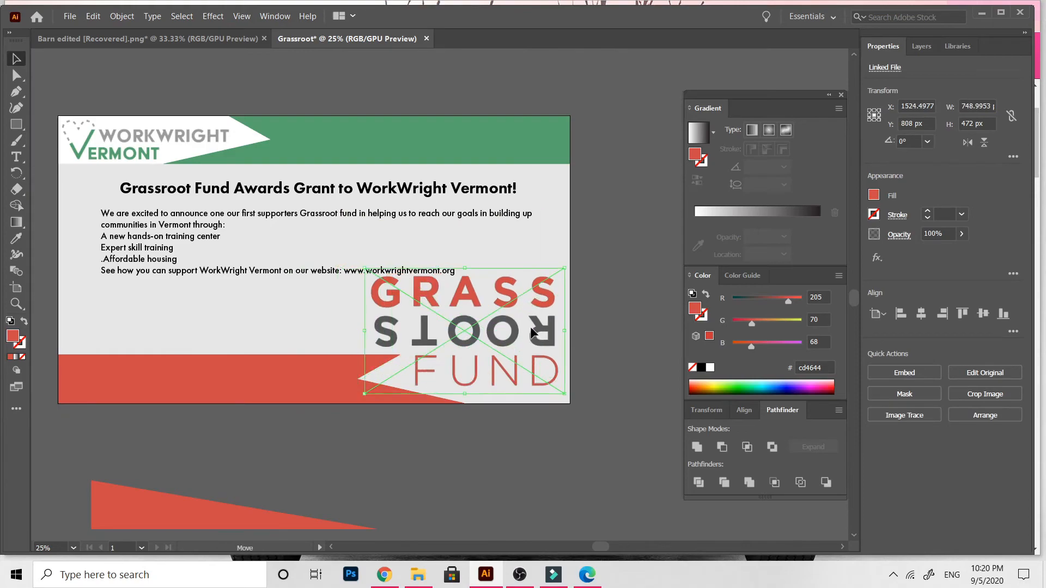
{"action": "left_click", "coordinate": [614, 317]}
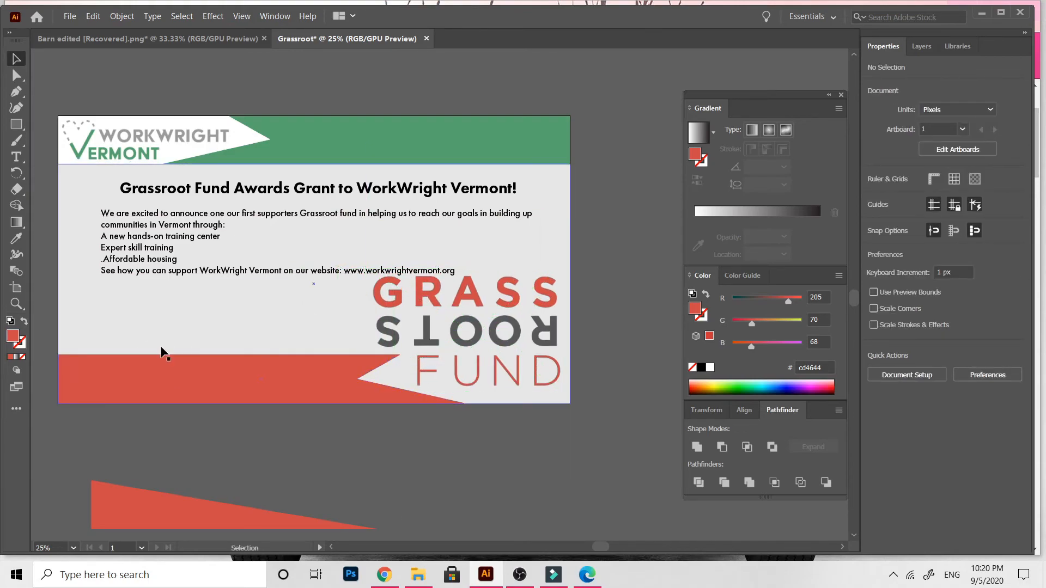
- Move the notched red banner below the artboard and return the red triangle to the artboard's lower-left corner
{"action": "left_click", "coordinate": [133, 376]}
{"action": "left_click_drag", "start_coordinate": [133, 372], "coordinate": [148, 467]}
{"action": "scroll", "coordinate": [171, 468], "scroll_direction": "down", "scroll_amount": 5}
{"action": "left_click_drag", "start_coordinate": [153, 405], "coordinate": [120, 281]}
{"action": "left_click", "coordinate": [216, 437]}
{"action": "scroll", "coordinate": [216, 437], "scroll_direction": "up", "scroll_amount": 5}
{"action": "scroll", "coordinate": [216, 437], "scroll_direction": "down", "scroll_amount": 1}
- Shrink the gray background rectangle to a 75 px tall strip along the artboard's lower edge and fill it with dark gray 56585a
{"action": "left_click", "coordinate": [151, 361]}
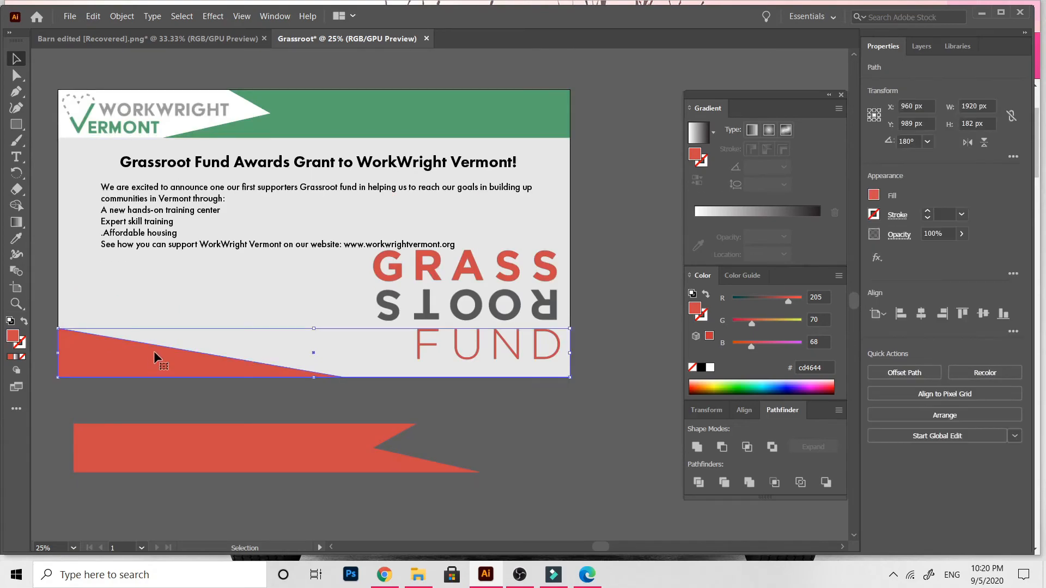
{"action": "left_click", "coordinate": [97, 275]}
{"action": "left_click_drag", "start_coordinate": [314, 138], "coordinate": [343, 358]}
{"action": "left_click", "coordinate": [533, 485]}
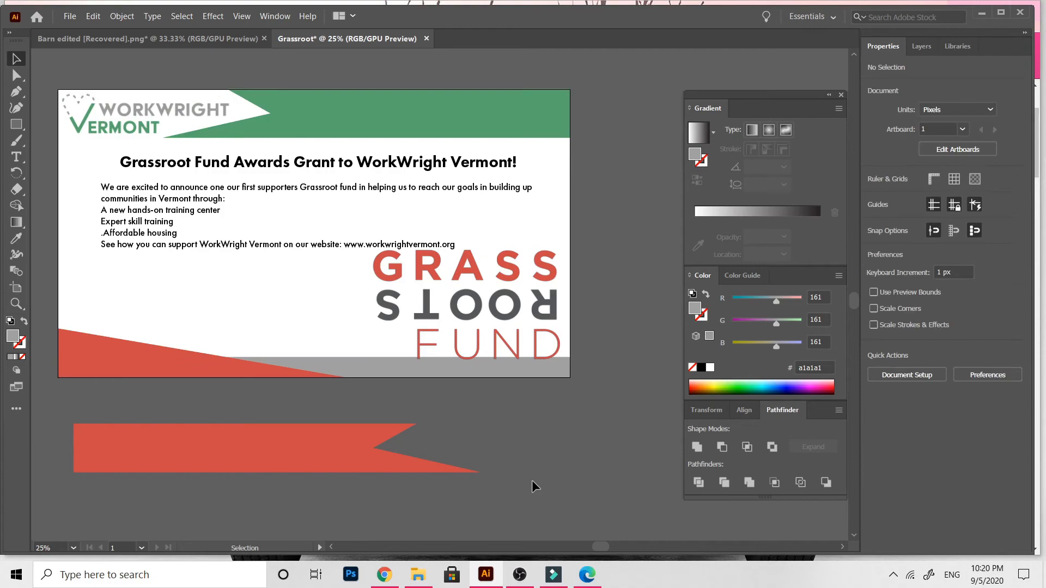
{"action": "left_click", "coordinate": [390, 376]}
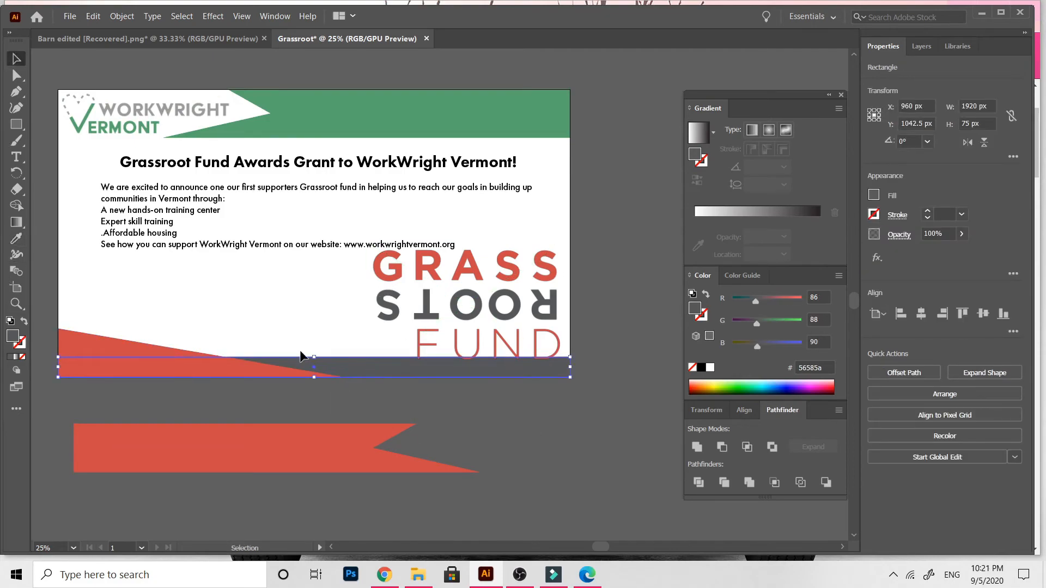
- Reduce the red triangle's height to about 152 px and delete the notched red banner below the artboard
{"action": "left_click", "coordinate": [508, 462]}
{"action": "scroll", "coordinate": [509, 462], "scroll_direction": "left", "scroll_amount": 1}
{"action": "left_click", "coordinate": [201, 359]}
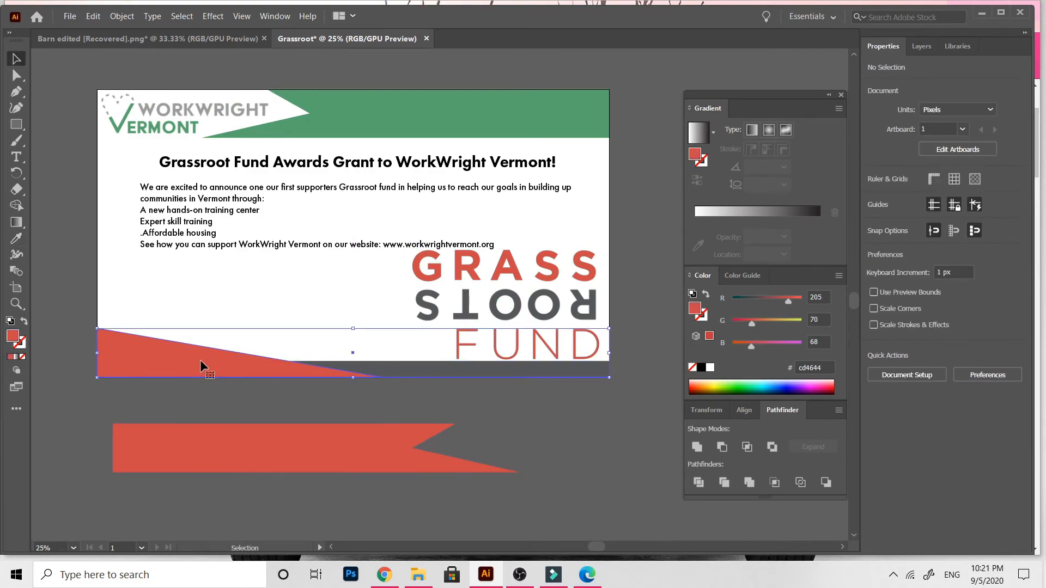
{"action": "left_click", "coordinate": [291, 467]}
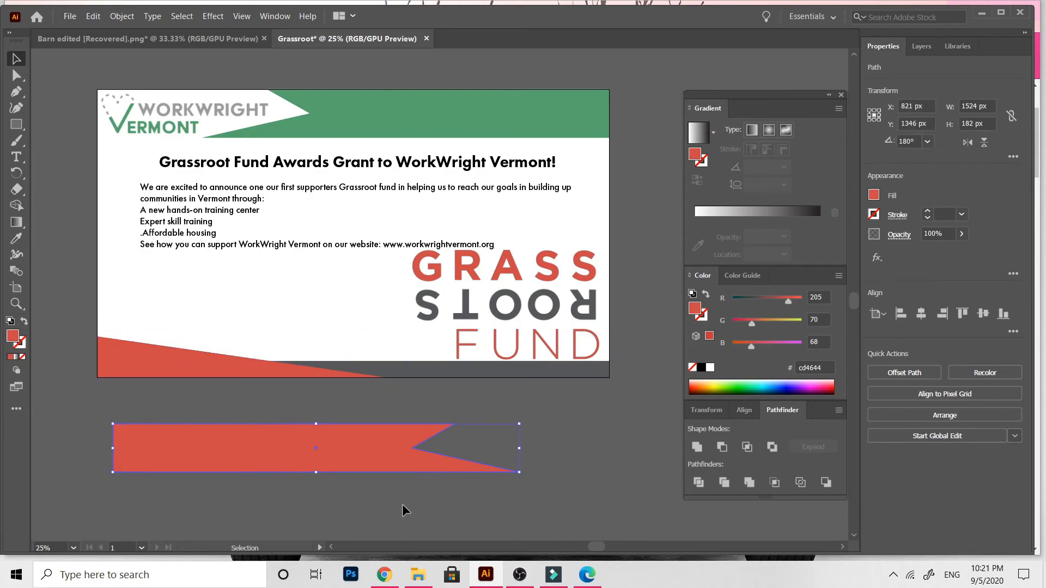
{"action": "key", "text": "Delete"}
- Draw a narrow green rectangle along the artboard's left edge beneath the WorkWright logo and delete it
{"action": "left_click", "coordinate": [358, 112]}
{"action": "key", "text": "m"}
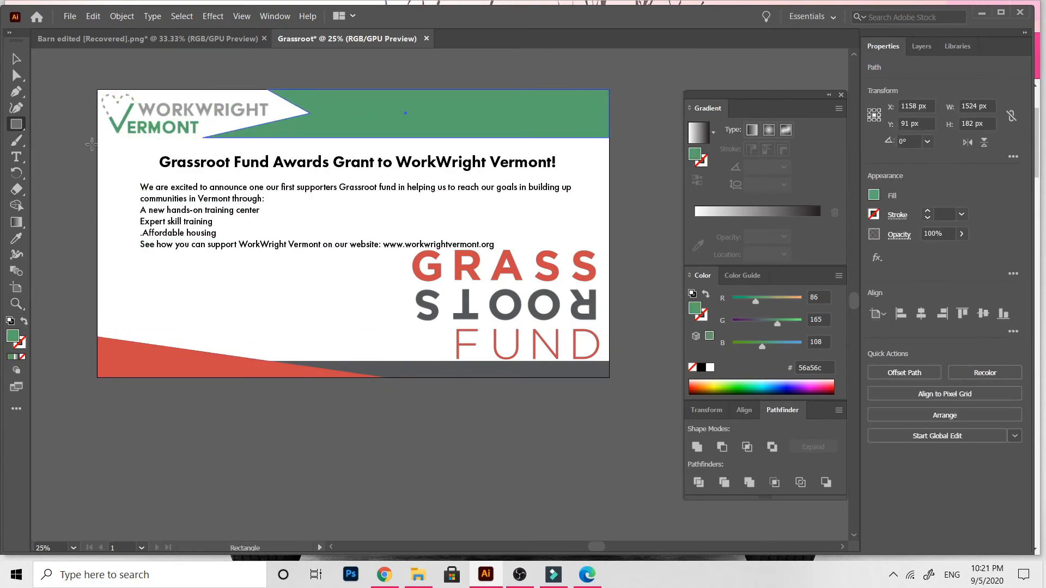
{"action": "left_click_drag", "start_coordinate": [97, 134], "coordinate": [107, 286]}
{"action": "key", "text": "Delete"}
{"action": "key", "text": "v"}
- Try coloring the title with the green of the upper banner, 56a56c, using the Eyedropper, and undo it
{"action": "triple_click", "coordinate": [264, 163]}
{"action": "left_click", "coordinate": [16, 238]}
{"action": "left_click", "coordinate": [450, 103]}
{"action": "left_click", "coordinate": [15, 59]}
{"action": "left_click", "coordinate": [49, 116]}
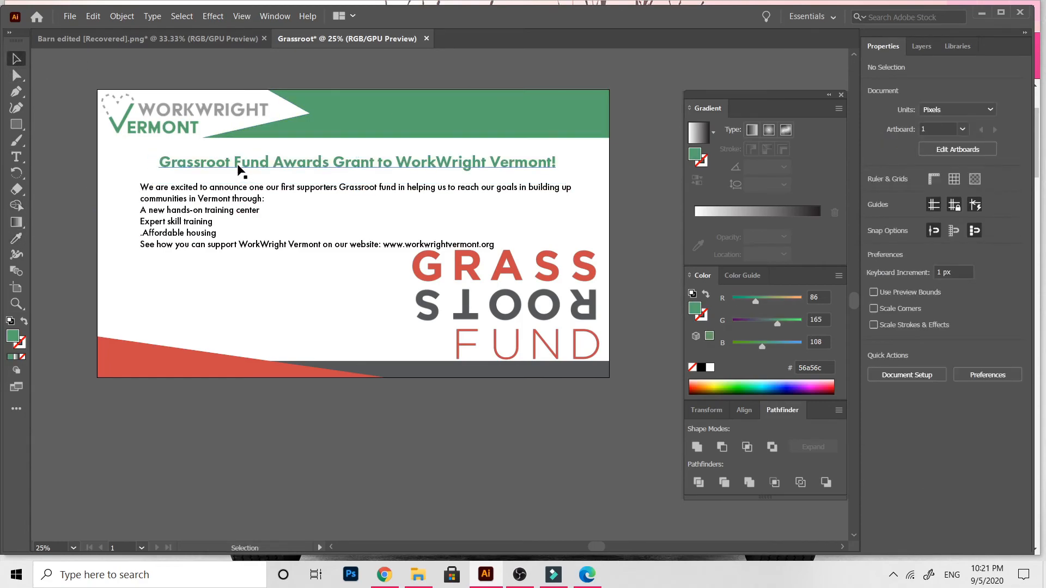
{"action": "key", "text": "ctrl+z"}
{"action": "left_click", "coordinate": [335, 489]}
- Move the announcement text closer to the title and try centering its list and website lines, undoing the centering
{"action": "left_click_drag", "start_coordinate": [164, 210], "coordinate": [138, 204]}
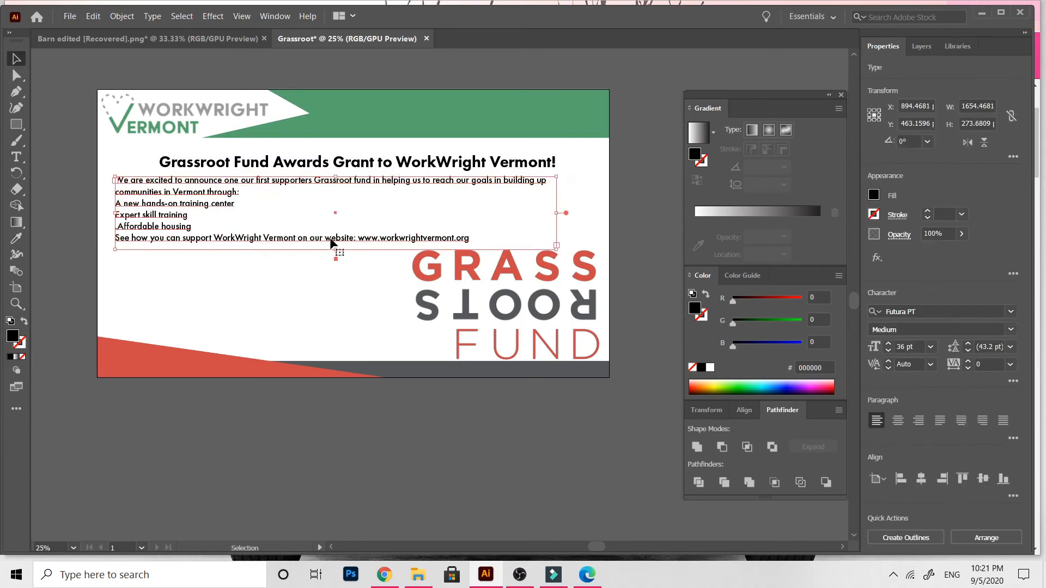
{"action": "key", "text": "t"}
{"action": "left_click", "coordinate": [118, 192]}
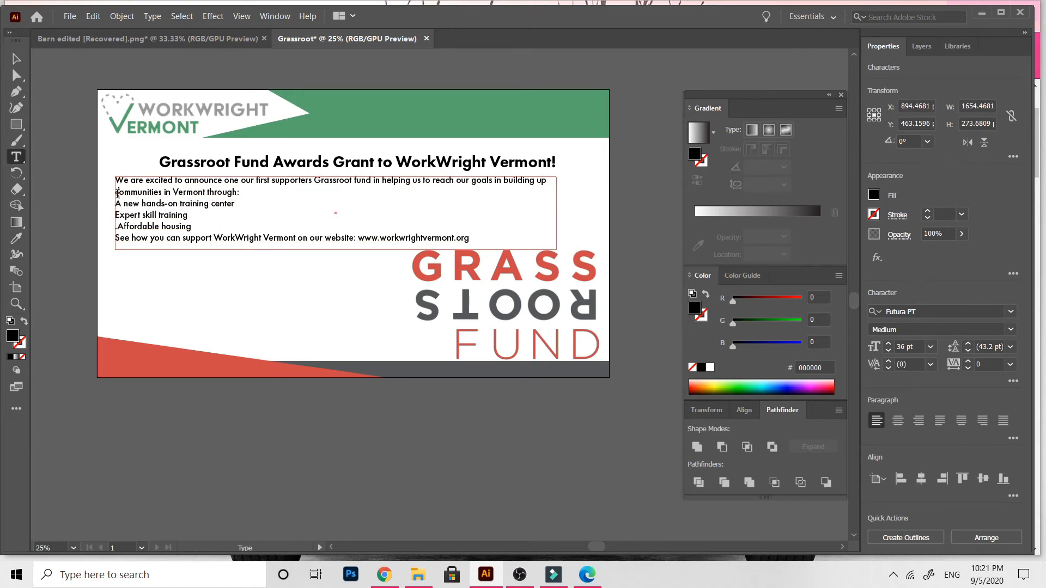
{"action": "left_click", "coordinate": [897, 422]}
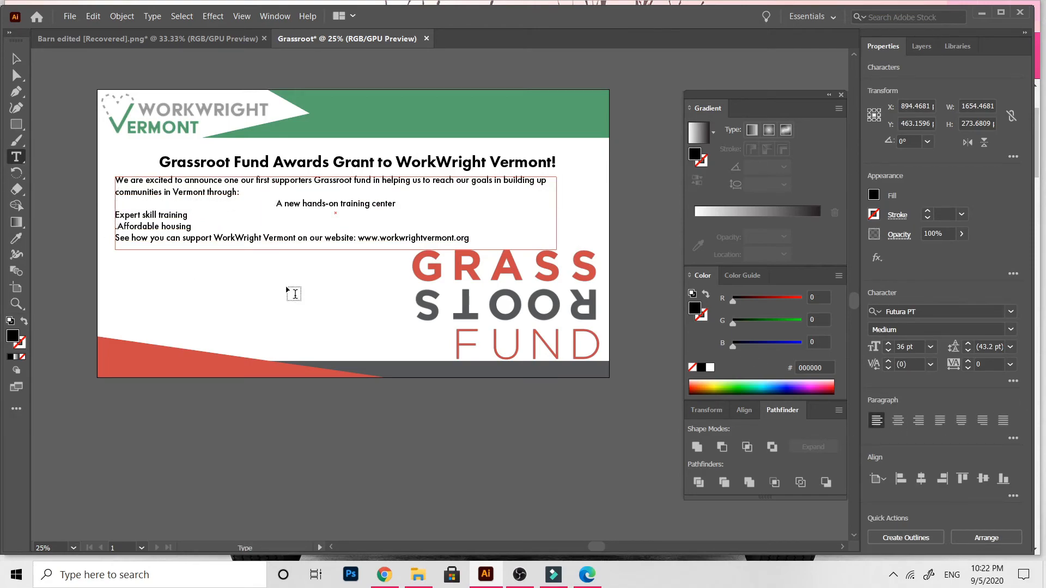
{"action": "left_click_drag", "start_coordinate": [115, 213], "coordinate": [469, 239]}
{"action": "left_click", "coordinate": [897, 421]}
{"action": "left_click", "coordinate": [375, 400]}
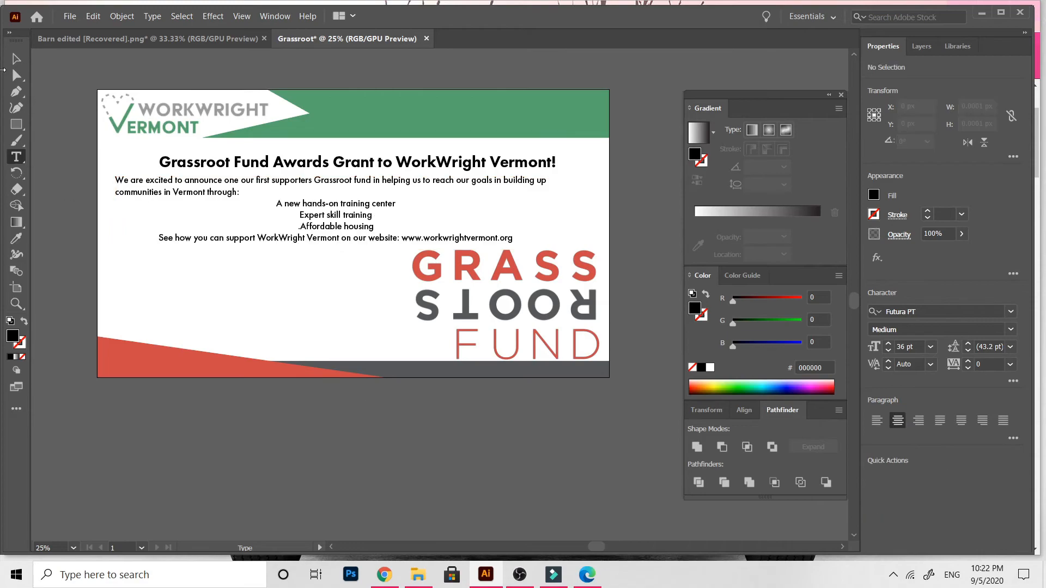
{"action": "left_click", "coordinate": [20, 64]}
{"action": "key", "text": "ctrl+z"}
{"action": "key", "text": "ctrl+z"}
{"action": "key", "text": "ctrl+z"}
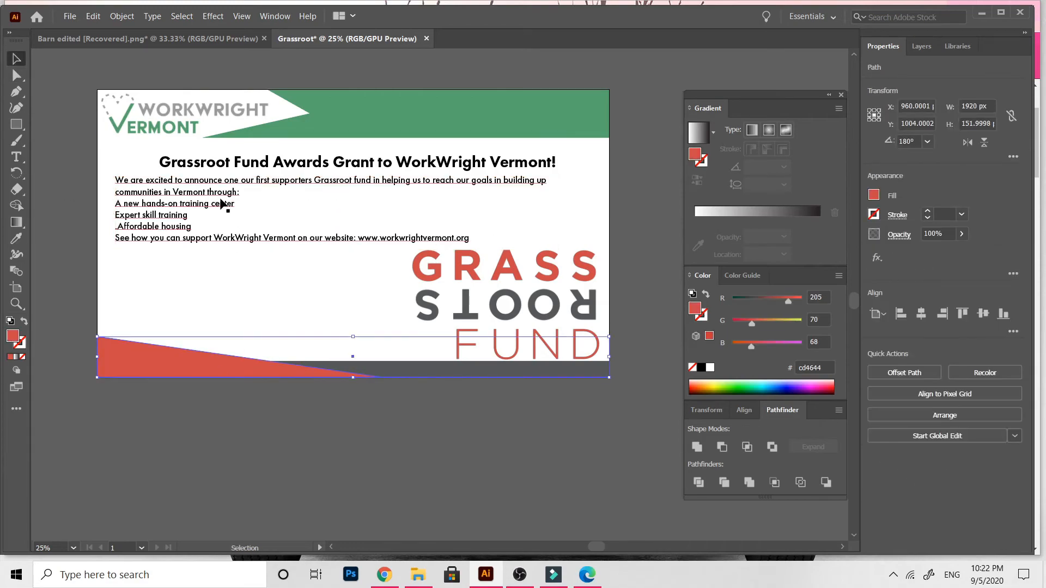
- Nudge the announcement text down and start each of the three list lines with a hyphen
{"action": "left_click_drag", "start_coordinate": [222, 202], "coordinate": [216, 208]}
{"action": "left_click", "coordinate": [343, 325]}
{"action": "double_click", "coordinate": [130, 219]}
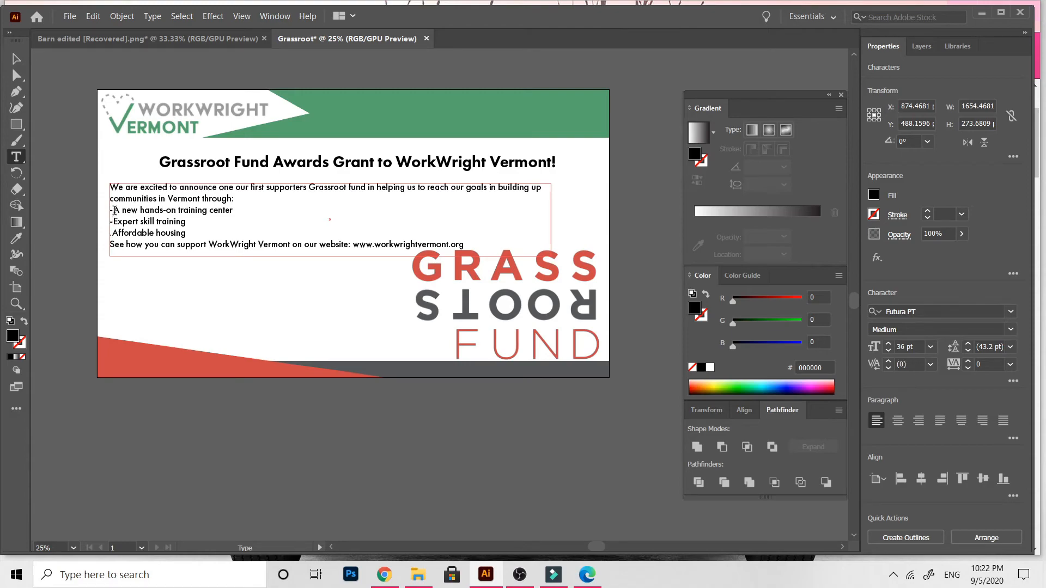
- Set the opening sentence of the announcement text to the Demi style of Futura PT
{"action": "triple_click", "coordinate": [245, 200]}
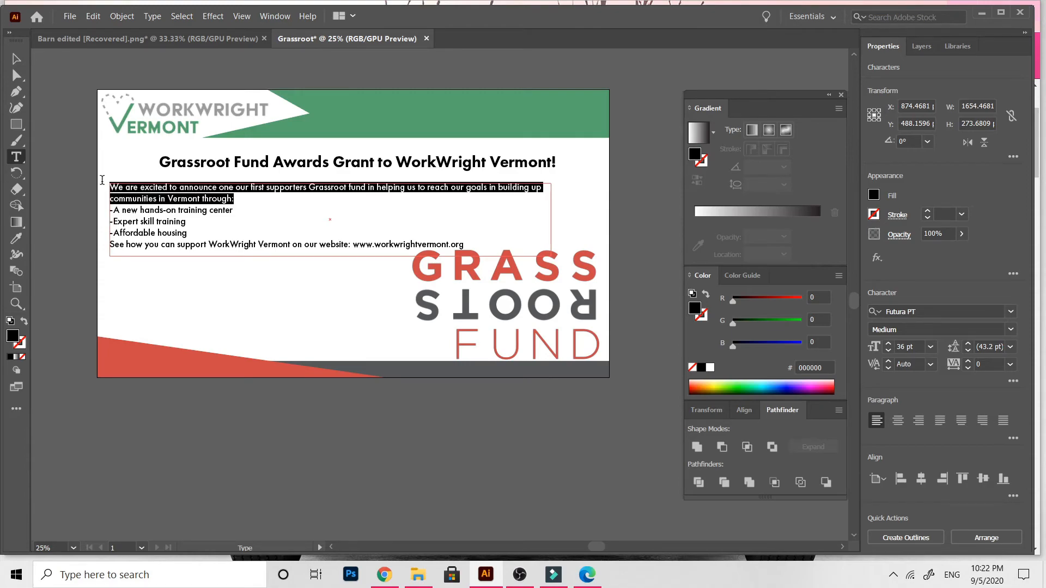
{"action": "left_click", "coordinate": [1010, 329]}
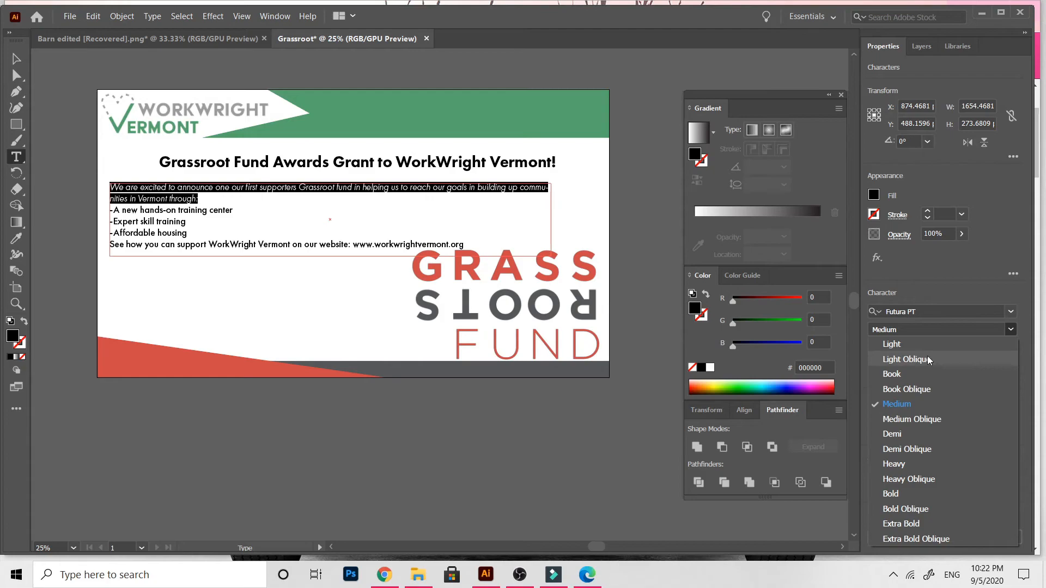
{"action": "left_click", "coordinate": [896, 434]}
{"action": "left_click", "coordinate": [502, 165]}
{"action": "left_click", "coordinate": [17, 59]}
- Move the announcement text to the right so it sits more centrally beneath the title
{"action": "double_click", "coordinate": [358, 190]}
{"action": "double_click", "coordinate": [256, 201]}
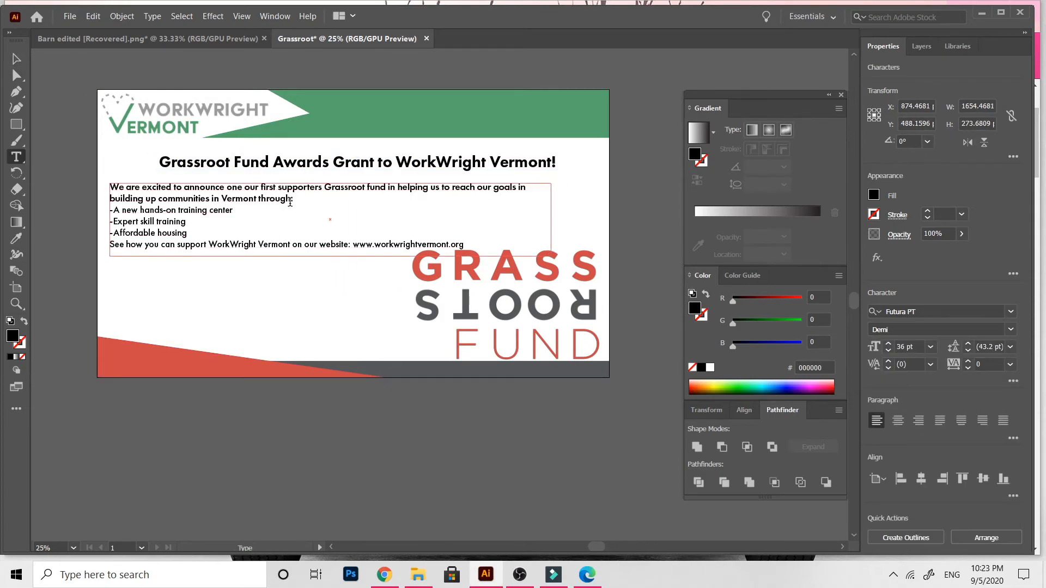
{"action": "key", "text": "Escape"}
{"action": "left_click_drag", "start_coordinate": [172, 213], "coordinate": [199, 211]}
{"action": "left_click", "coordinate": [212, 299]}
- Color the announcement's opening sentence dark gray 56585a by sampling the strip along the artboard's lower edge
{"action": "double_click", "coordinate": [323, 195]}
{"action": "left_click_drag", "start_coordinate": [323, 195], "coordinate": [119, 179]}
{"action": "left_click", "coordinate": [16, 238]}
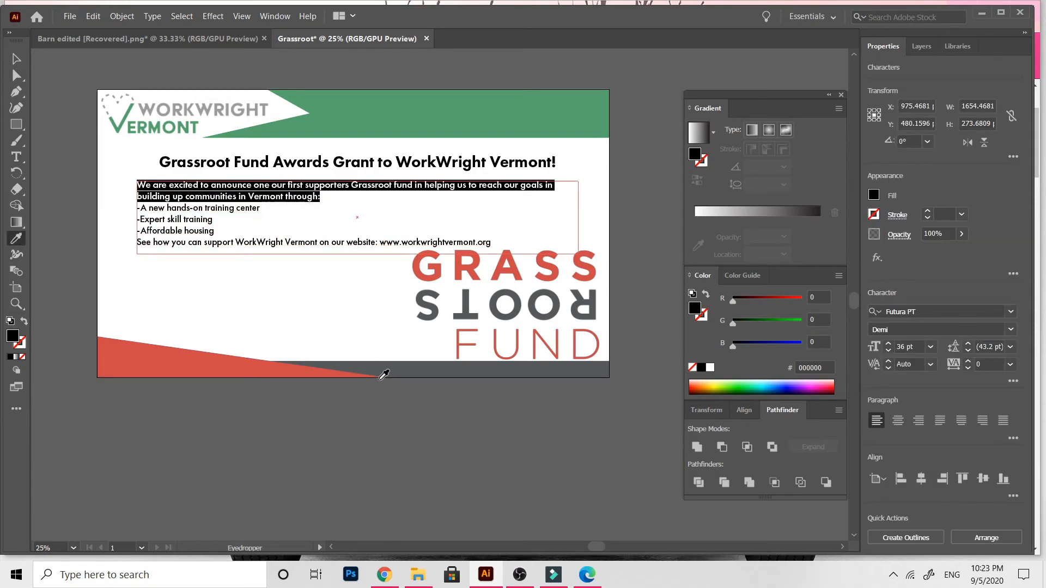
{"action": "left_click", "coordinate": [379, 372]}
{"action": "left_click", "coordinate": [16, 59]}
{"action": "left_click", "coordinate": [146, 477]}
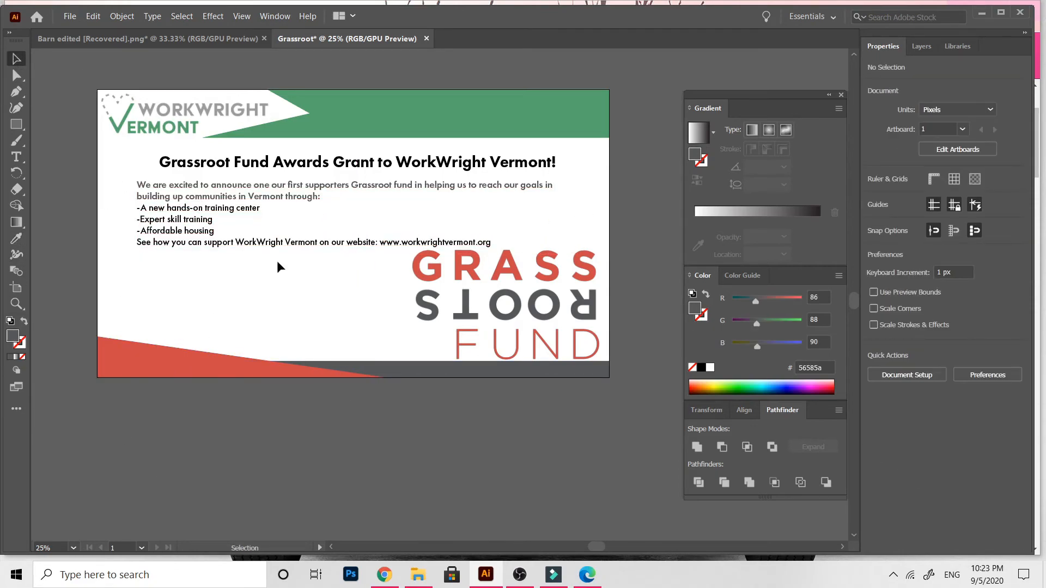
- Color the title text dark gray 56585a by sampling the lower strip with the Eyedropper
{"action": "double_click", "coordinate": [554, 162]}
{"action": "left_click_drag", "start_coordinate": [554, 161], "coordinate": [123, 245]}
{"action": "left_click", "coordinate": [16, 238]}
{"action": "left_click", "coordinate": [380, 372]}
{"action": "left_click", "coordinate": [16, 59]}
{"action": "left_click", "coordinate": [171, 470]}
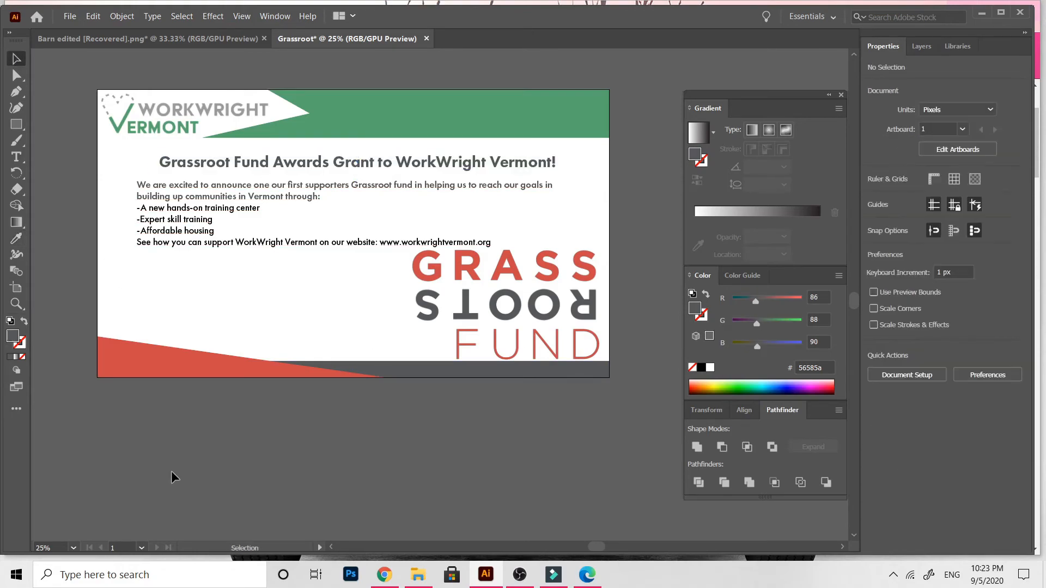
- Frame the announcement text with an unfilled 1598 by 280 px rectangle that has a 1 pt dark gray stroke with 12 pt dashes
{"action": "left_click", "coordinate": [16, 124]}
{"action": "left_click_drag", "start_coordinate": [133, 204], "coordinate": [558, 251]}
{"action": "key", "text": "v"}
{"action": "left_click_drag", "start_coordinate": [347, 204], "coordinate": [346, 176]}
{"action": "left_click", "coordinate": [24, 321]}
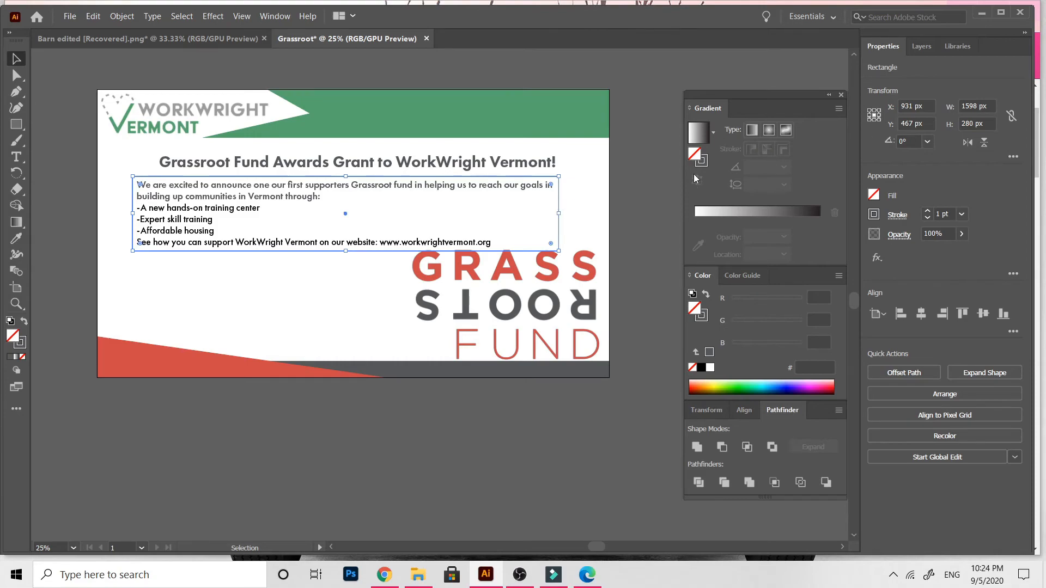
{"action": "left_click", "coordinate": [962, 214]}
{"action": "left_click", "coordinate": [897, 215]}
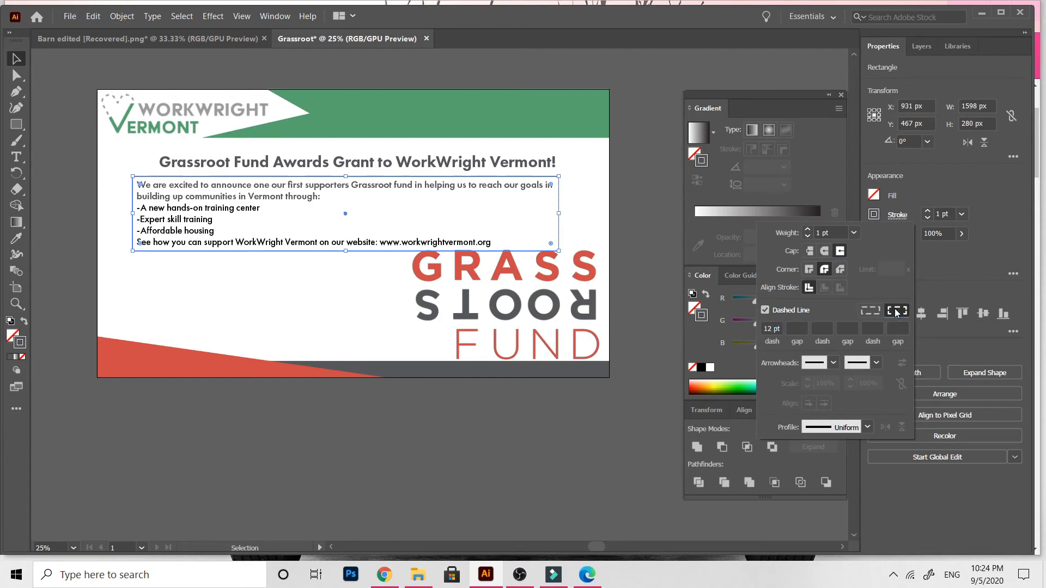
{"action": "left_click", "coordinate": [64, 90]}
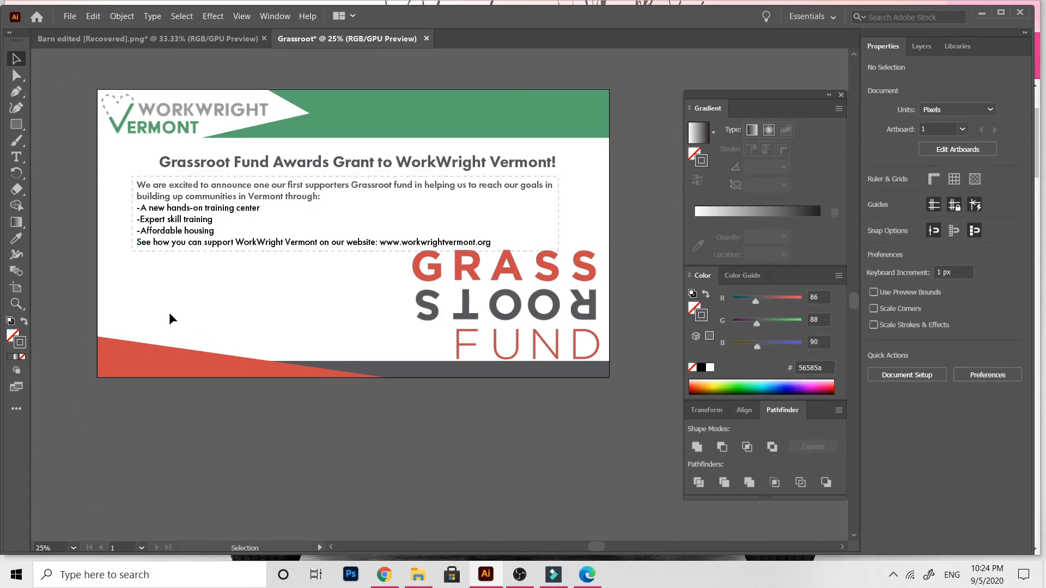
- Narrow the announcement text frame to about 656 px wide so the text wraps into a column
{"action": "double_click", "coordinate": [220, 213]}
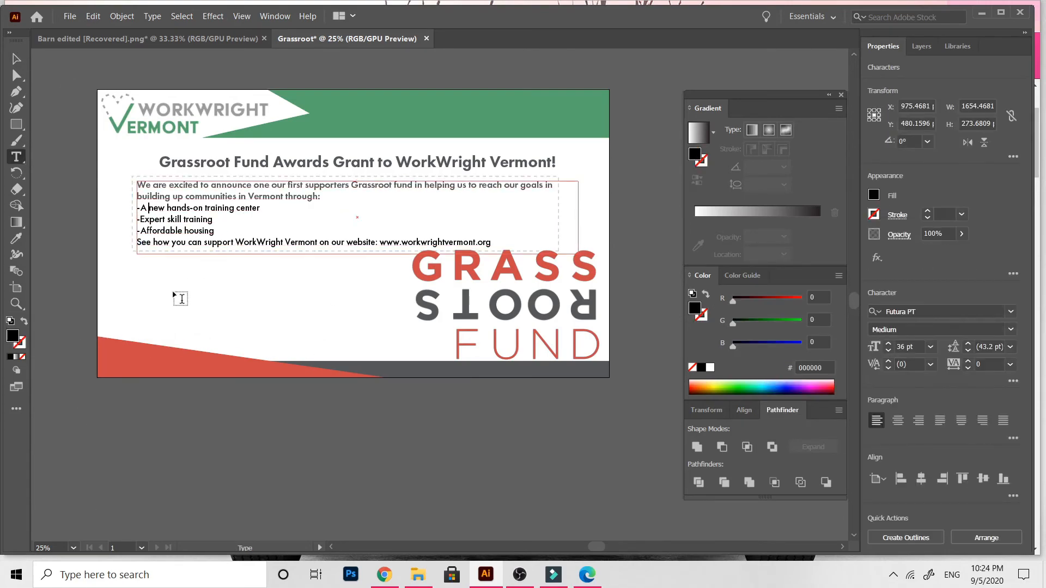
{"action": "left_click", "coordinate": [20, 58]}
{"action": "left_click_drag", "start_coordinate": [578, 217], "coordinate": [311, 217]}
{"action": "left_click", "coordinate": [262, 256]}
- Move the dashed rectangle below the artboard and place the Grassroots Fund logo beside the text column
{"action": "left_click_drag", "start_coordinate": [443, 177], "coordinate": [420, 394]}
{"action": "left_click_drag", "start_coordinate": [520, 316], "coordinate": [466, 250]}
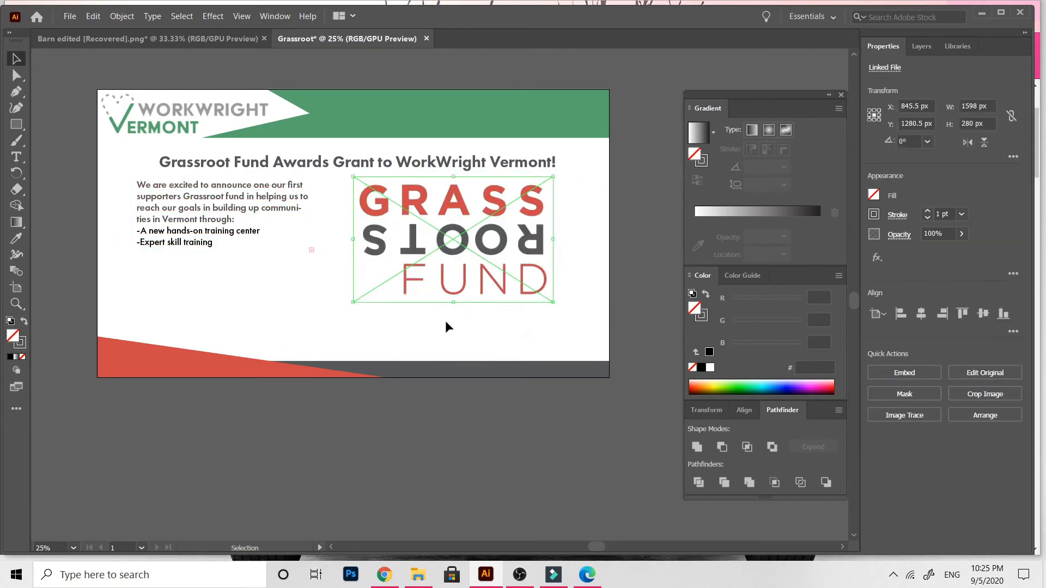
- Extend the announcement text frame to about 432 px tall to fit all lines and align it under the title's left end
{"action": "left_click", "coordinate": [232, 242]}
{"action": "double_click", "coordinate": [224, 263]}
{"action": "left_click", "coordinate": [220, 385]}
{"action": "left_click_drag", "start_coordinate": [222, 272], "coordinate": [245, 272]}
{"action": "left_click", "coordinate": [342, 473]}
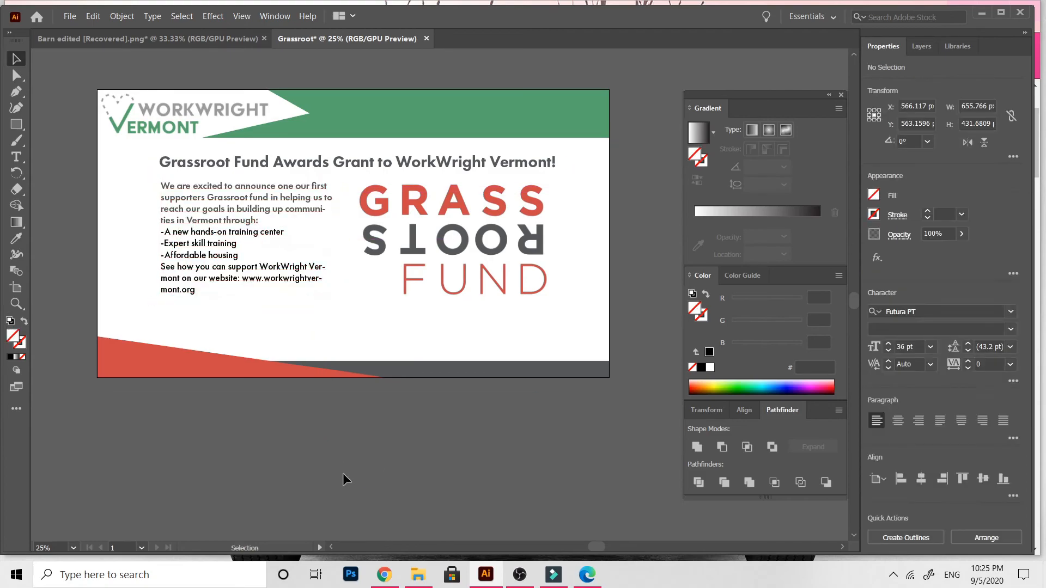
- Delete the dashed rectangle below the artboard and nudge the announcement text slightly down
{"action": "left_click", "coordinate": [331, 467]}
{"action": "key", "text": "Delete"}
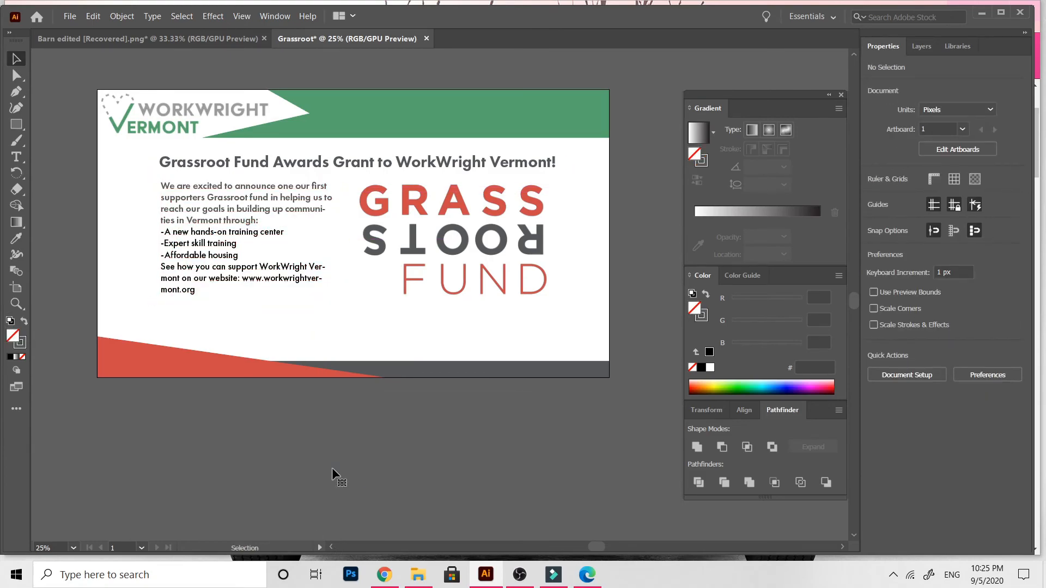
{"action": "left_click_drag", "start_coordinate": [260, 235], "coordinate": [260, 240]}
{"action": "left_click", "coordinate": [291, 454]}
- Insert a blank line after the opening sentence and enlarge the text frame to about 722 by 490 px
{"action": "left_click", "coordinate": [260, 227]}
{"action": "double_click", "coordinate": [260, 226]}
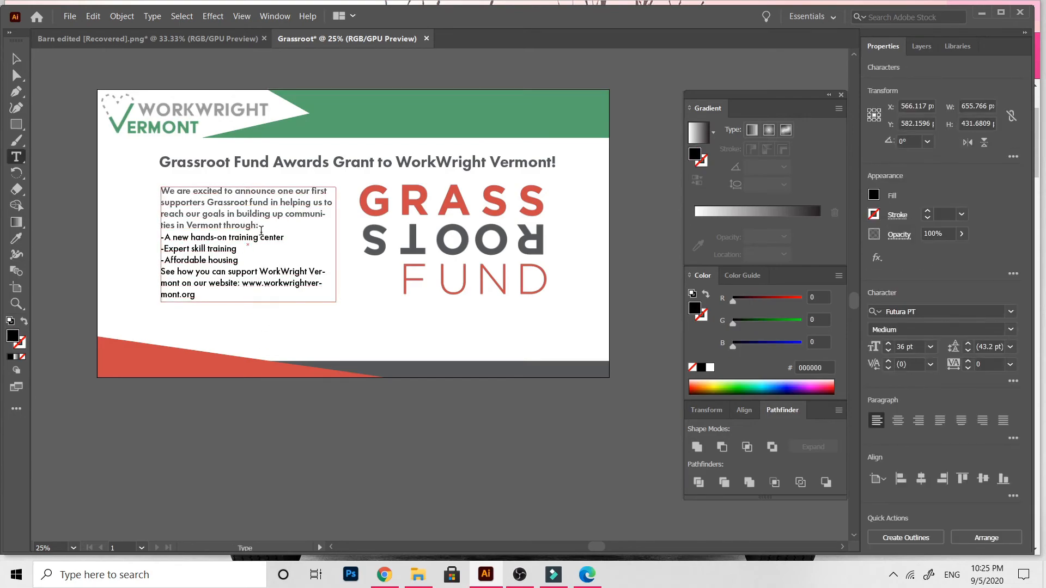
{"action": "key", "text": "Return"}
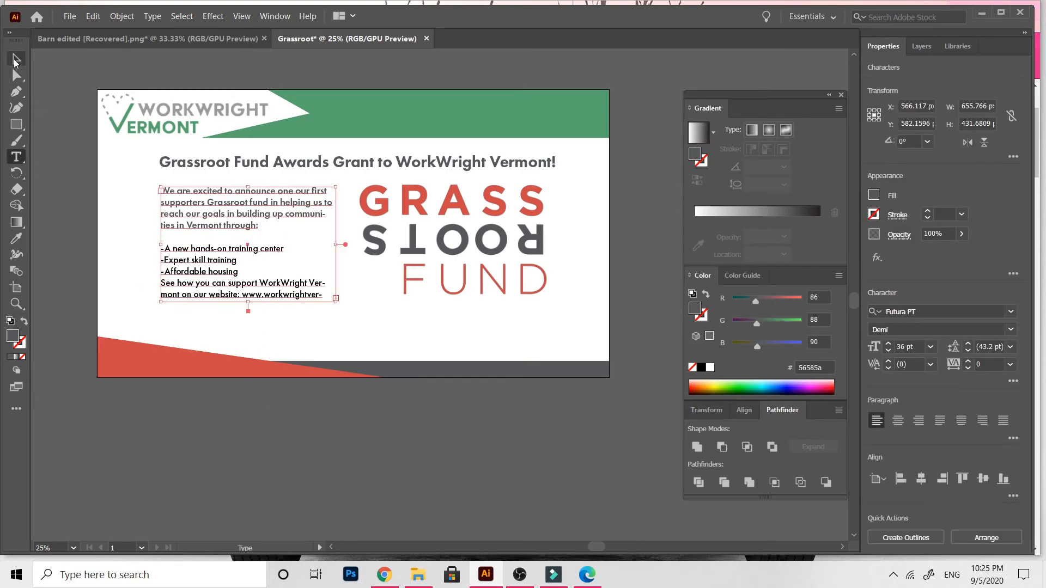
{"action": "key", "text": "Escape"}
{"action": "left_click_drag", "start_coordinate": [254, 327], "coordinate": [251, 319]}
{"action": "left_click_drag", "start_coordinate": [336, 252], "coordinate": [353, 266]}
{"action": "left_click", "coordinate": [262, 442]}
{"action": "left_click", "coordinate": [308, 203]}
{"action": "double_click", "coordinate": [308, 206]}
{"action": "key", "text": "ctrl+a"}
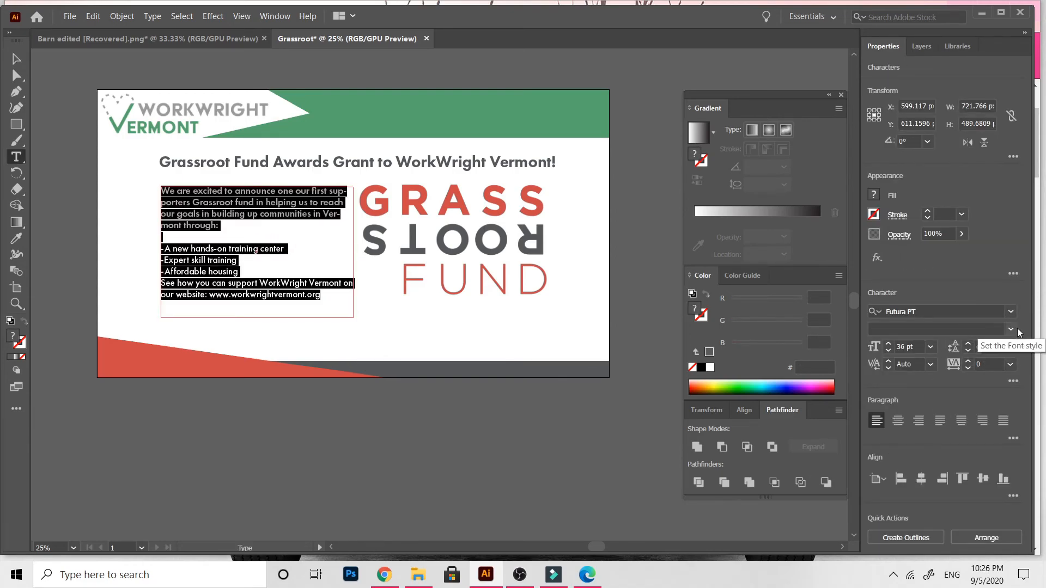
{"action": "left_click", "coordinate": [838, 411]}
{"action": "left_click", "coordinate": [838, 411]}
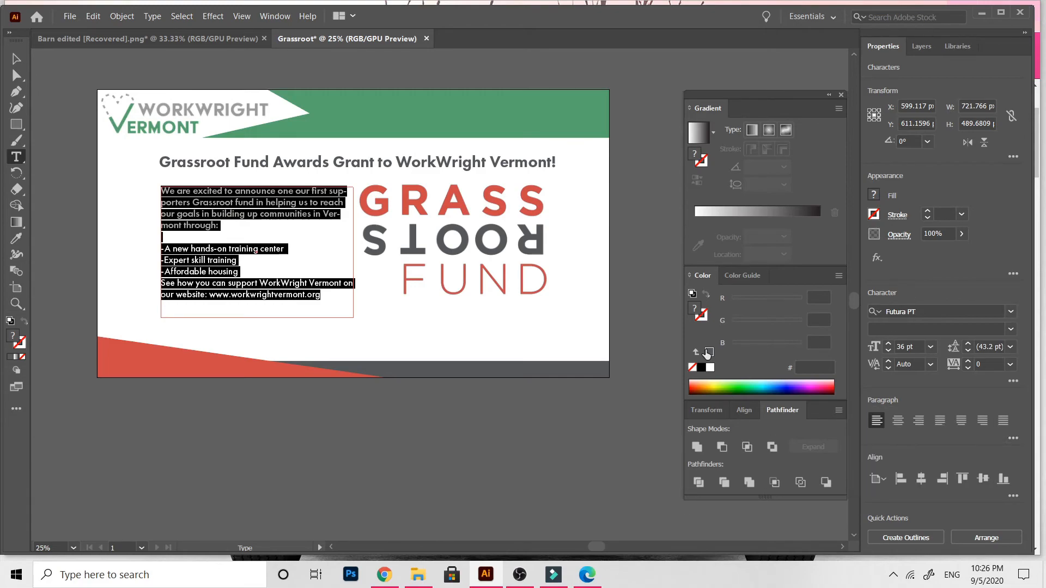
{"action": "left_click_drag", "start_coordinate": [762, 112], "coordinate": [760, 79]}
{"action": "left_click", "coordinate": [19, 60]}
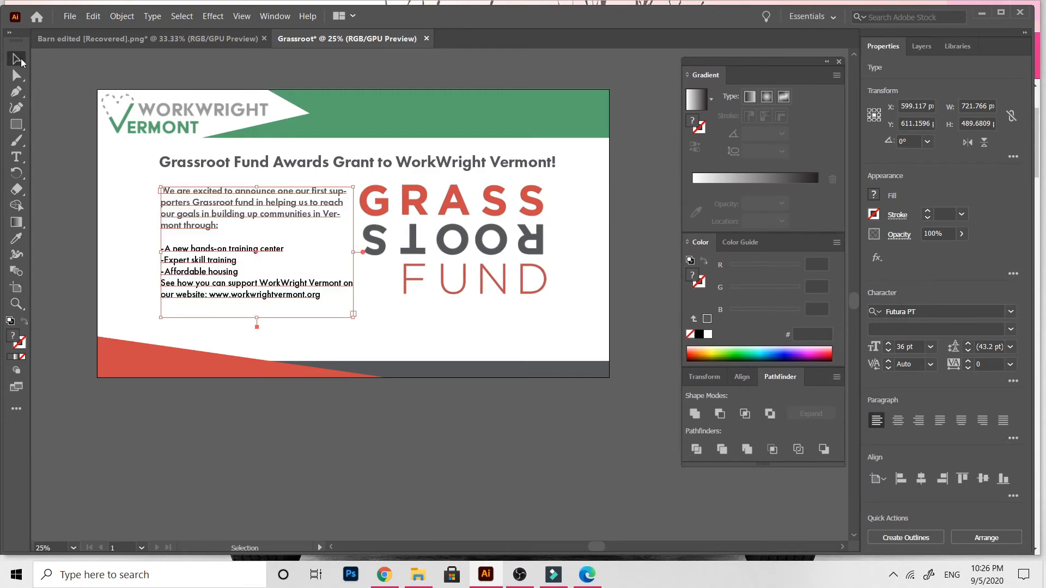
- Widen the announcement text frame, shift it left and down, and move the Grassroots Fund logo slightly to the right
{"action": "left_click_drag", "start_coordinate": [354, 252], "coordinate": [364, 253]}
{"action": "left_click_drag", "start_coordinate": [278, 209], "coordinate": [257, 207]}
{"action": "left_click_drag", "start_coordinate": [343, 249], "coordinate": [357, 250]}
{"action": "left_click", "coordinate": [277, 422]}
{"action": "left_click_drag", "start_coordinate": [253, 279], "coordinate": [253, 289]}
{"action": "left_click_drag", "start_coordinate": [499, 270], "coordinate": [511, 273]}
{"action": "left_click", "coordinate": [430, 406]}
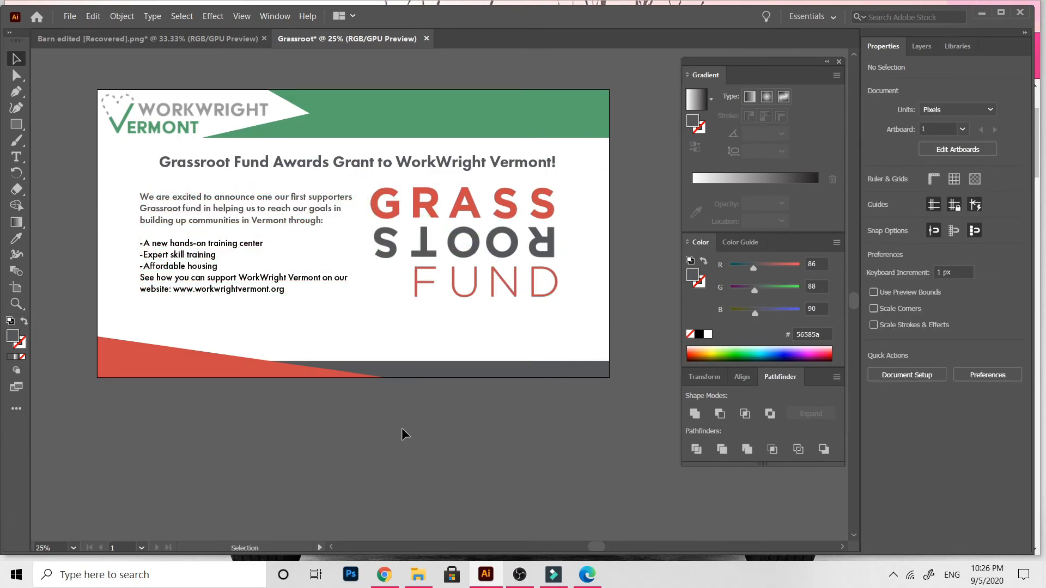
- Reduce the height of the dark gray strip along the artboard's lower edge
{"action": "left_click_drag", "start_coordinate": [353, 361], "coordinate": [354, 369]}
{"action": "left_click", "coordinate": [504, 367]}
{"action": "left_click", "coordinate": [505, 373]}
- Draw a 13 by 537 px dark gray strip up the artboard's right edge and place a copy above it, below the green banner
{"action": "key", "text": "m"}
{"action": "mouse_move", "coordinate": [610, 234]}
{"action": "left_mouse_down"}
{"action": "mouse_move", "coordinate": [621, 262]}
{"action": "mouse_move", "coordinate": [605, 377]}
{"action": "left_mouse_up"}
{"action": "key", "text": "ctrl+c"}
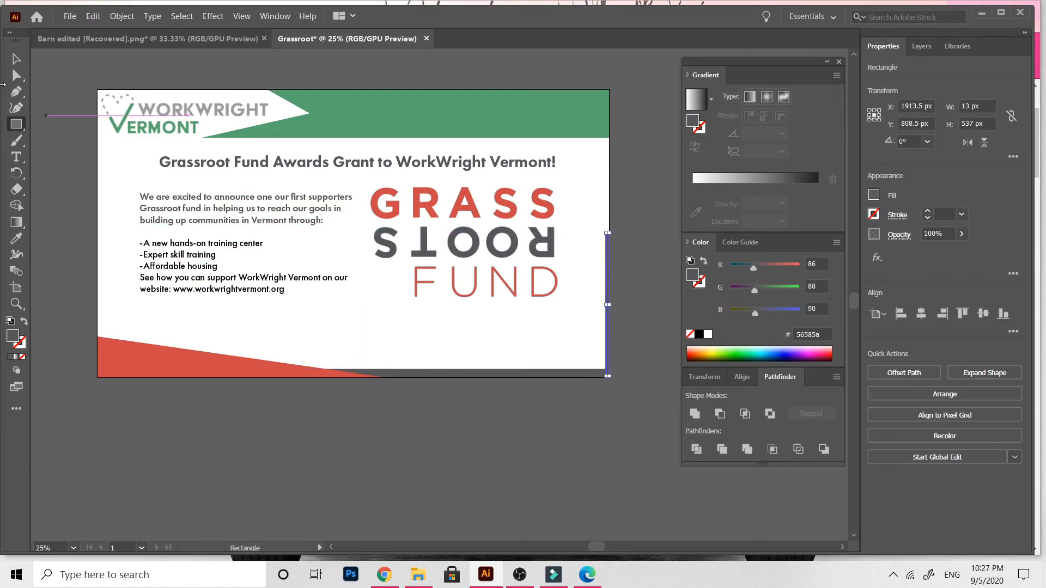
{"action": "key", "text": "ctrl+v"}
{"action": "left_click_drag", "start_coordinate": [440, 332], "coordinate": [608, 249]}
- Fill the copied strip with light gray 9b9b9b sampled from the WorkWright logo lettering
{"action": "left_click", "coordinate": [191, 105]}
{"action": "left_click", "coordinate": [148, 109]}
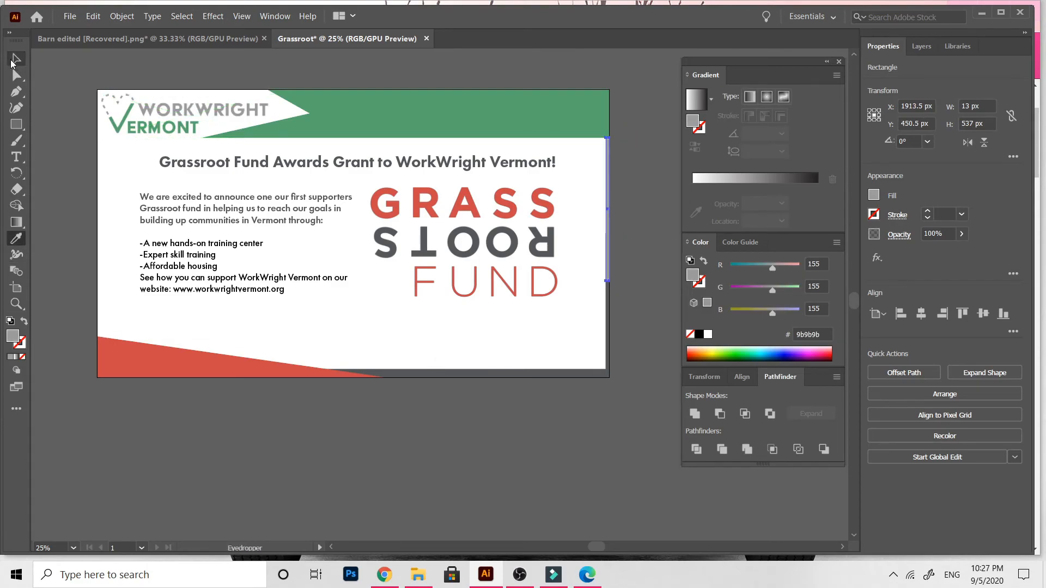
{"action": "left_click", "coordinate": [16, 59]}
{"action": "left_click", "coordinate": [489, 411]}
- Move the light gray strip up the artboard's right edge to Y 359.5 px, overlapping the green banner
{"action": "key", "text": "ctrl+plus"}
{"action": "key", "text": "ctrl+plus"}
{"action": "left_click", "coordinate": [536, 319]}
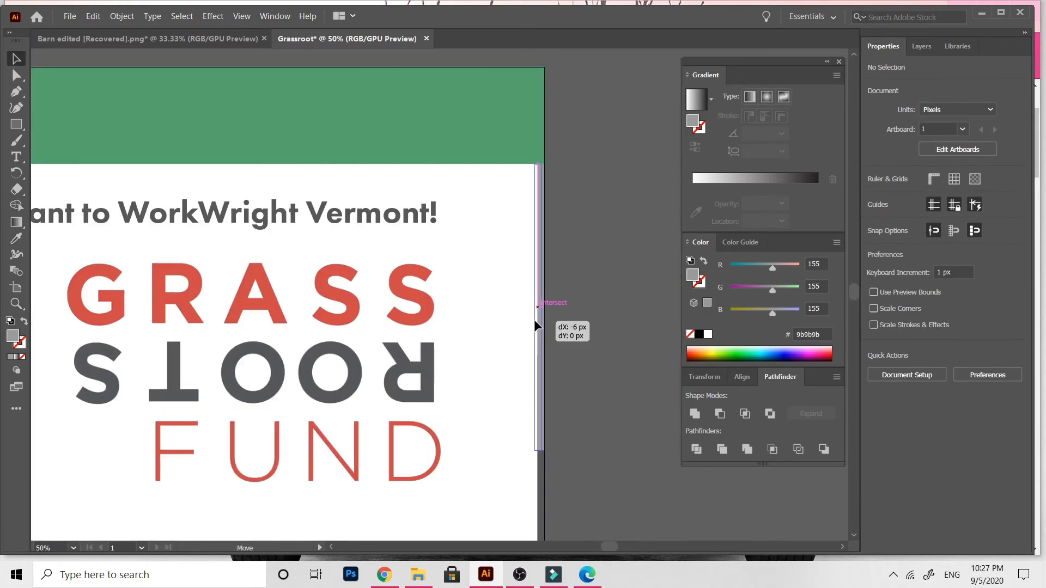
{"action": "left_click_drag", "start_coordinate": [542, 267], "coordinate": [542, 201]}
{"action": "scroll", "coordinate": [542, 187], "scroll_direction": "up", "scroll_amount": 4}
{"action": "scroll", "coordinate": [541, 207], "scroll_direction": "down", "scroll_amount": 1}
{"action": "left_click_drag", "start_coordinate": [540, 242], "coordinate": [539, 258]}
{"action": "left_click", "coordinate": [582, 326]}
{"action": "key", "text": "ctrl+minus"}
{"action": "key", "text": "ctrl+minus"}
{"action": "right_click", "coordinate": [580, 326]}
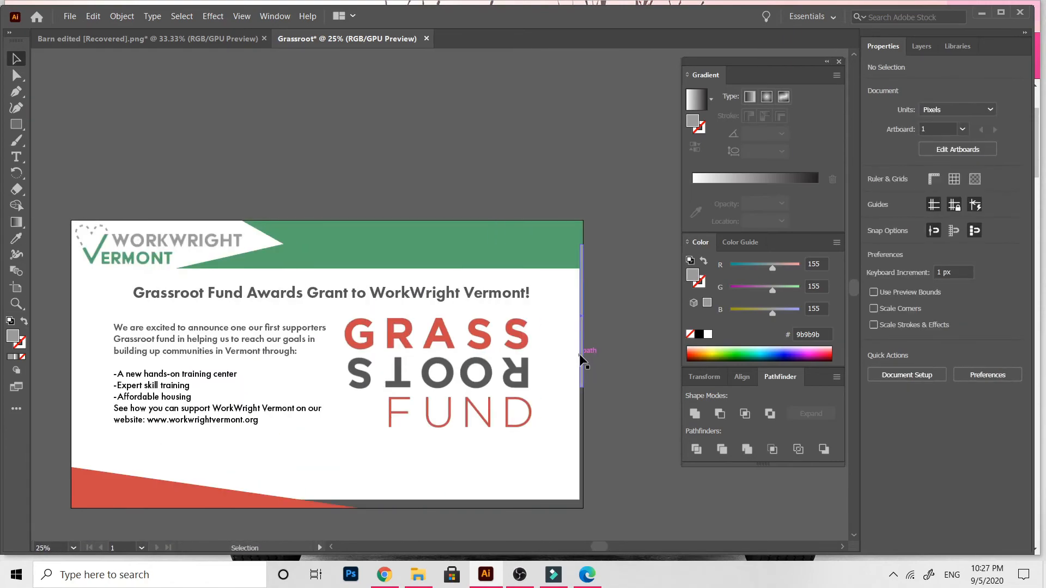
{"action": "left_click", "coordinate": [752, 334]}
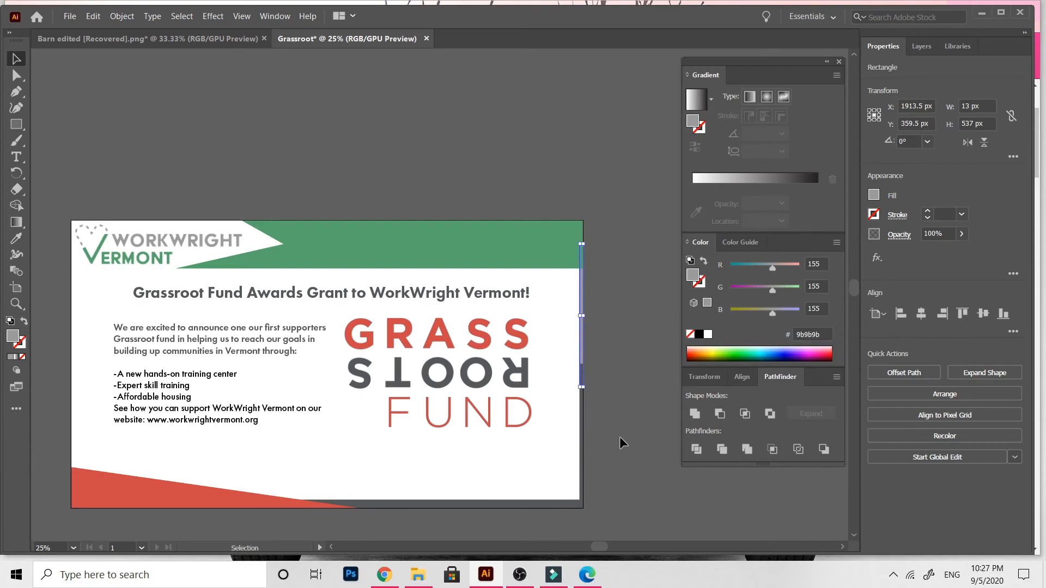
{"action": "left_click", "coordinate": [617, 436]}
- Place a copy of the light gray strip against the artboard's left edge at X 6.5 px and arrange it behind the red triangle
{"action": "scroll", "coordinate": [617, 436], "scroll_direction": "down", "scroll_amount": 3}
{"action": "left_click", "coordinate": [578, 293]}
{"action": "left_click_drag", "start_coordinate": [580, 235], "coordinate": [73, 372]}
{"action": "left_click", "coordinate": [42, 439]}
{"action": "scroll", "coordinate": [42, 439], "scroll_direction": "left", "scroll_amount": 5}
{"action": "key", "text": "ctrl+plus"}
{"action": "scroll", "coordinate": [42, 439], "scroll_direction": "left", "scroll_amount": 5}
{"action": "scroll", "coordinate": [43, 439], "scroll_direction": "left", "scroll_amount": 2}
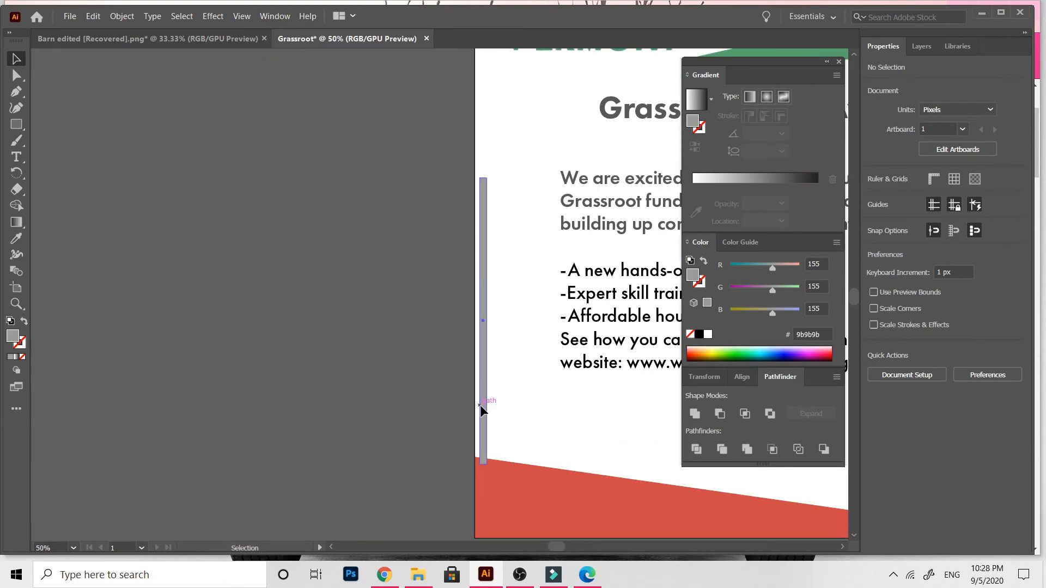
{"action": "left_click", "coordinate": [476, 403]}
{"action": "right_click", "coordinate": [480, 389]}
{"action": "mouse_move", "coordinate": [553, 333]}
{"action": "left_click", "coordinate": [652, 368]}
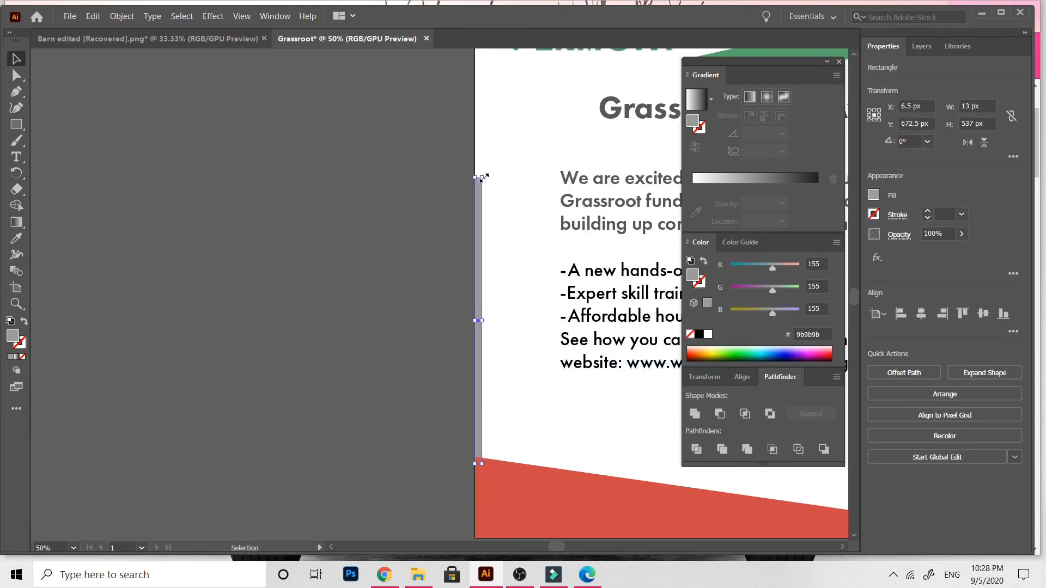
- Stretch the left gray strip upward to the level of the green banner's lower edge
{"action": "scroll", "coordinate": [482, 180], "scroll_direction": "up", "scroll_amount": 3}
{"action": "left_click_drag", "start_coordinate": [482, 348], "coordinate": [482, 225]}
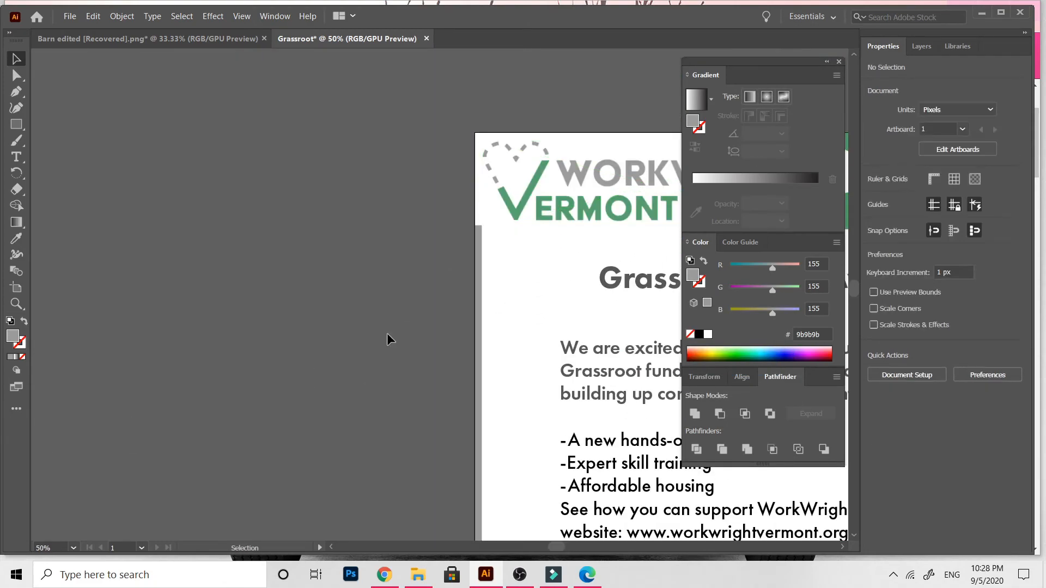
{"action": "left_click", "coordinate": [388, 338]}
- Paste a copy of the left gray strip, rotate it horizontal and stretch it 1907 px wide along the green banner's lower edge
{"action": "scroll", "coordinate": [387, 338], "scroll_direction": "right", "scroll_amount": 5}
{"action": "scroll", "coordinate": [233, 350], "scroll_direction": "right", "scroll_amount": 7}
{"action": "key", "text": "ctrl+minus"}
{"action": "key", "text": "ctrl+minus"}
{"action": "left_click", "coordinate": [107, 364]}
{"action": "key", "text": "ctrl+x"}
{"action": "key", "text": "ctrl+v"}
{"action": "left_click_drag", "start_coordinate": [444, 188], "coordinate": [563, 297]}
{"action": "left_click_drag", "start_coordinate": [385, 299], "coordinate": [155, 264]}
{"action": "left_click_drag", "start_coordinate": [365, 275], "coordinate": [621, 250]}
{"action": "left_click", "coordinate": [655, 274]}
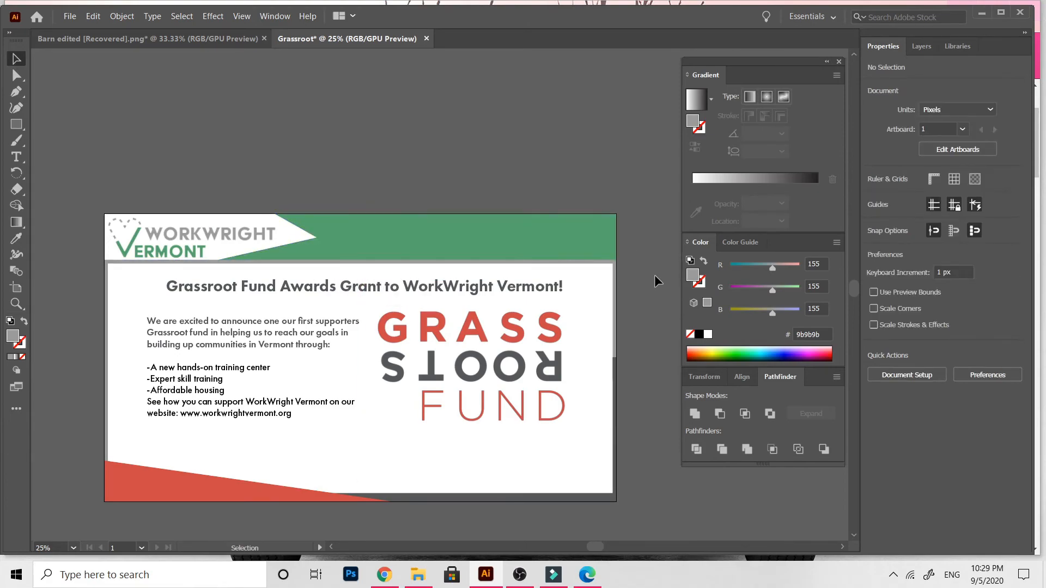
- Move the horizontal gray strip down to the red triangle and rotate it to about 260.85° to follow the triangle's slope
{"action": "scroll", "coordinate": [655, 275], "scroll_direction": "down", "scroll_amount": 3}
{"action": "left_click_drag", "start_coordinate": [217, 119], "coordinate": [193, 387]}
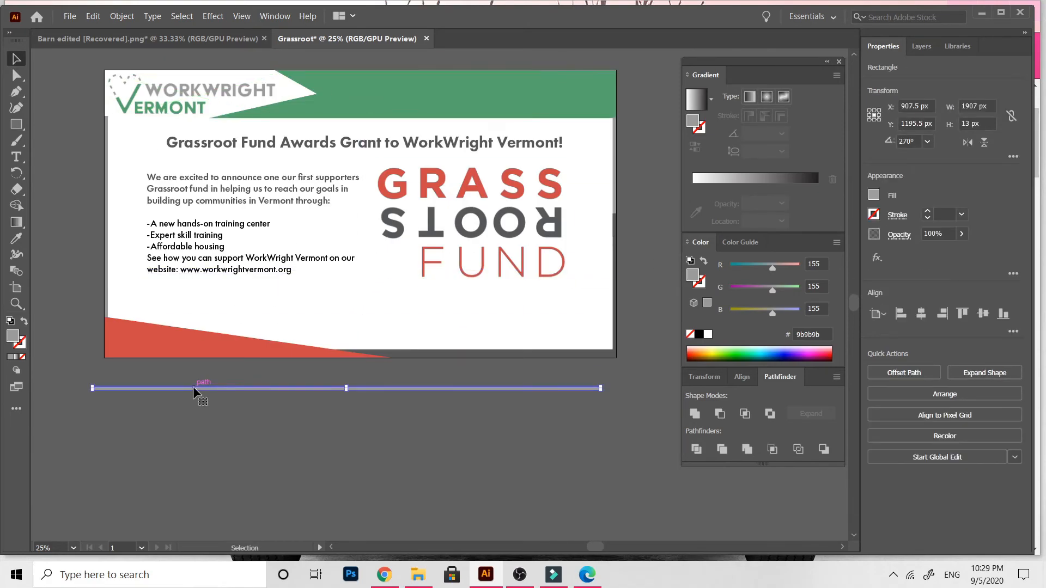
{"action": "left_click_drag", "start_coordinate": [227, 387], "coordinate": [231, 311]}
{"action": "left_click_drag", "start_coordinate": [635, 306], "coordinate": [597, 381]}
{"action": "left_click_drag", "start_coordinate": [459, 341], "coordinate": [449, 370]}
{"action": "left_click_drag", "start_coordinate": [595, 412], "coordinate": [588, 382]}
{"action": "left_click_drag", "start_coordinate": [466, 364], "coordinate": [466, 371]}
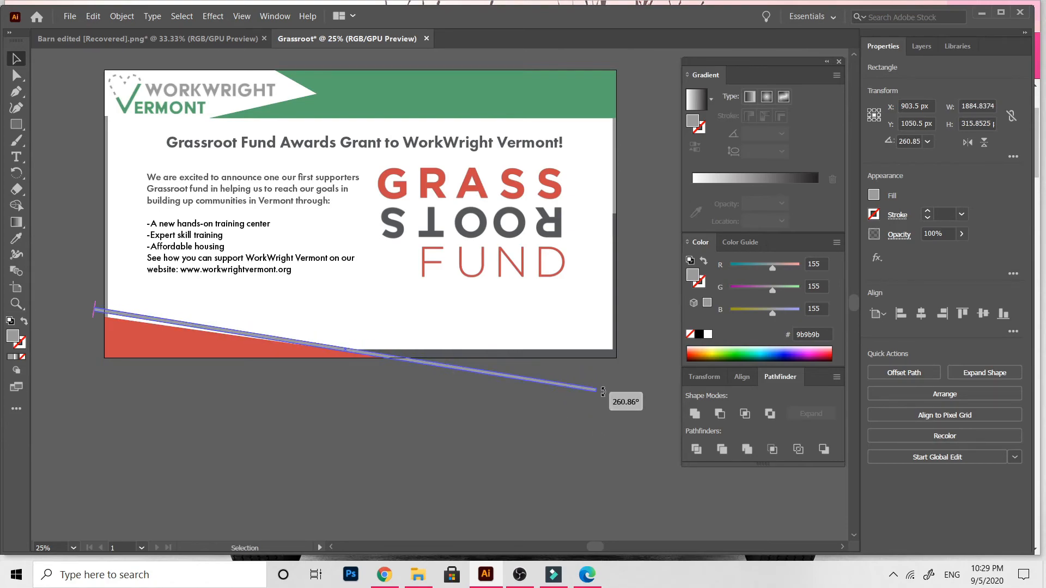
{"action": "left_click", "coordinate": [544, 448]}
- Refine the slanted gray strip's rotation to 262.71° and place it at Y 1050.5 px along the red triangle's sloping edge
{"action": "key", "text": "ctrl+="}
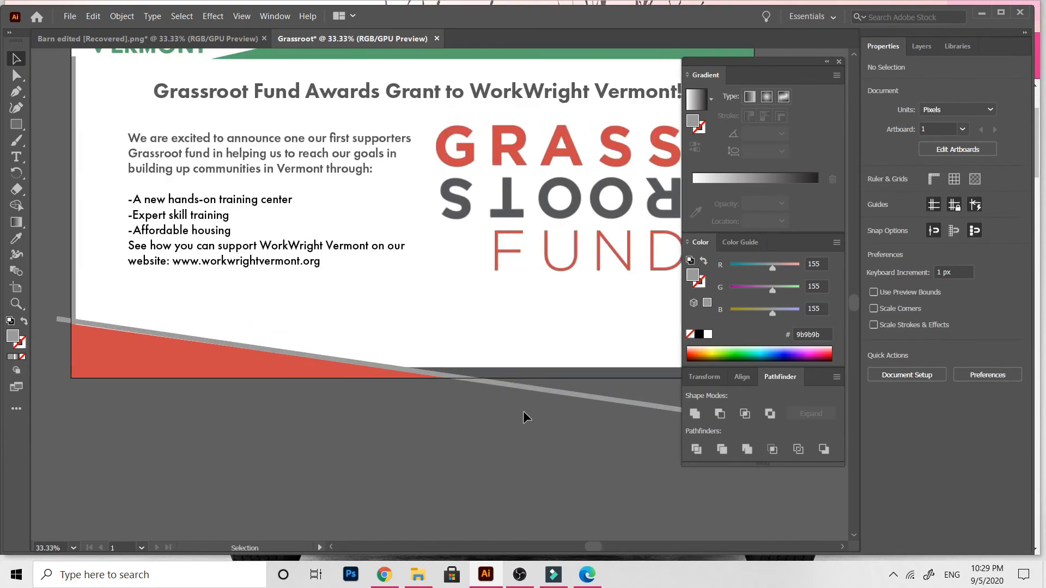
{"action": "scroll", "coordinate": [486, 455], "scroll_direction": "right", "scroll_amount": 1}
{"action": "left_click", "coordinate": [548, 404]}
{"action": "left_click_drag", "start_coordinate": [664, 421], "coordinate": [666, 429]}
{"action": "key", "text": "ctrl+z"}
{"action": "scroll", "coordinate": [329, 528], "scroll_direction": "left", "scroll_amount": 6}
{"action": "left_click", "coordinate": [187, 522]}
{"action": "left_click_drag", "start_coordinate": [251, 334], "coordinate": [252, 340]}
{"action": "left_click", "coordinate": [245, 428]}
{"action": "scroll", "coordinate": [442, 419], "scroll_direction": "right", "scroll_amount": 6}
{"action": "left_click", "coordinate": [595, 419]}
{"action": "left_click_drag", "start_coordinate": [617, 422], "coordinate": [617, 415]}
{"action": "scroll", "coordinate": [617, 415], "scroll_direction": "left", "scroll_amount": 2}
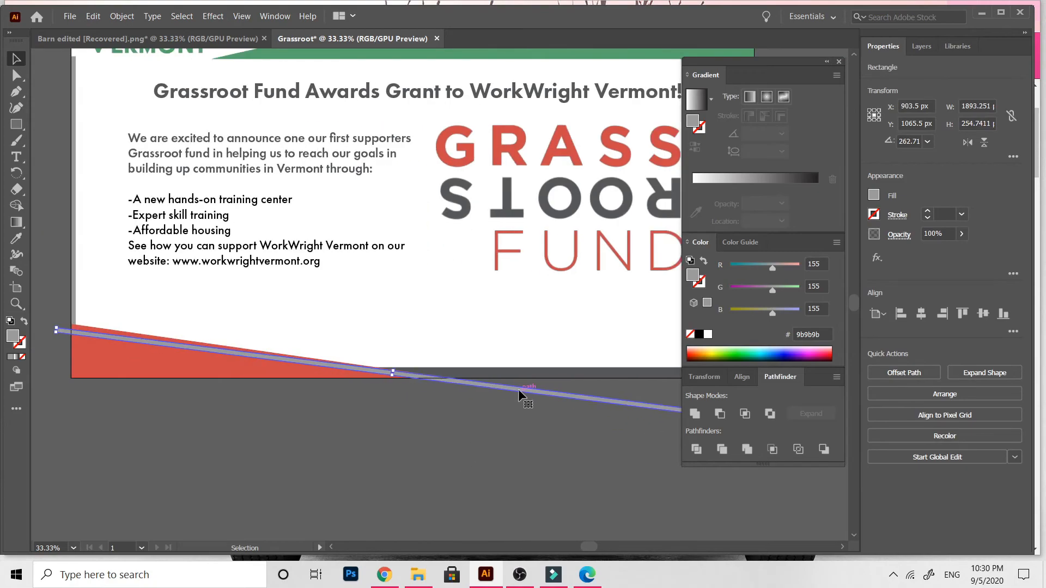
{"action": "left_click", "coordinate": [485, 467]}
{"action": "left_click", "coordinate": [62, 328]}
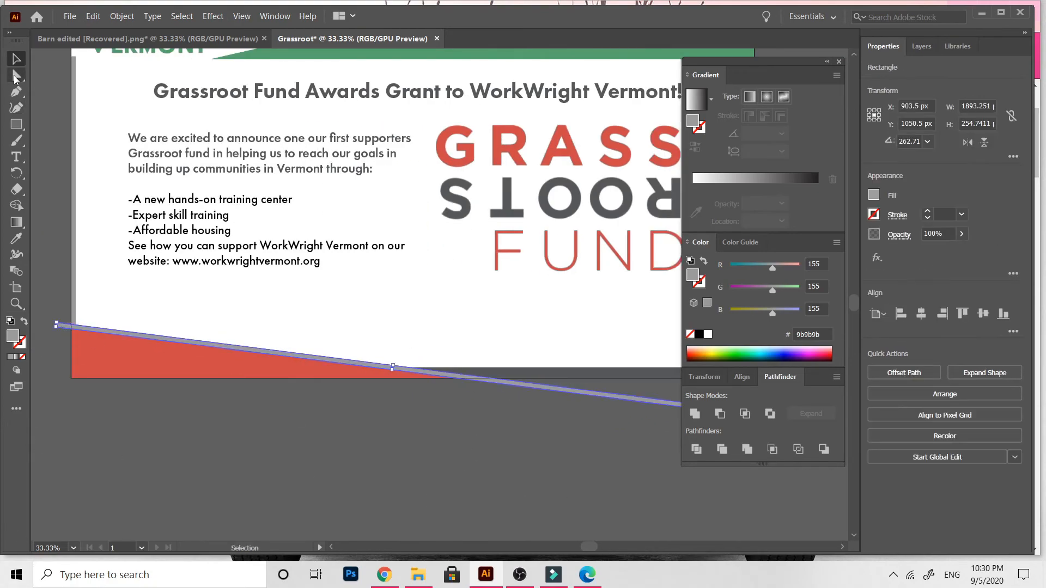
- Move the slanted strip's end anchor points in to the artboard's left and lower edges so that nothing overhangs
{"action": "left_click", "coordinate": [15, 75]}
{"action": "key", "text": "ctrl+plus"}
{"action": "scroll", "coordinate": [86, 488], "scroll_direction": "left", "scroll_amount": 6}
{"action": "left_click_drag", "start_coordinate": [119, 213], "coordinate": [149, 209]}
{"action": "left_click", "coordinate": [313, 338]}
{"action": "scroll", "coordinate": [313, 338], "scroll_direction": "right", "scroll_amount": 8}
{"action": "left_click", "coordinate": [619, 383]}
{"action": "scroll", "coordinate": [617, 384], "scroll_direction": "left", "scroll_amount": 1}
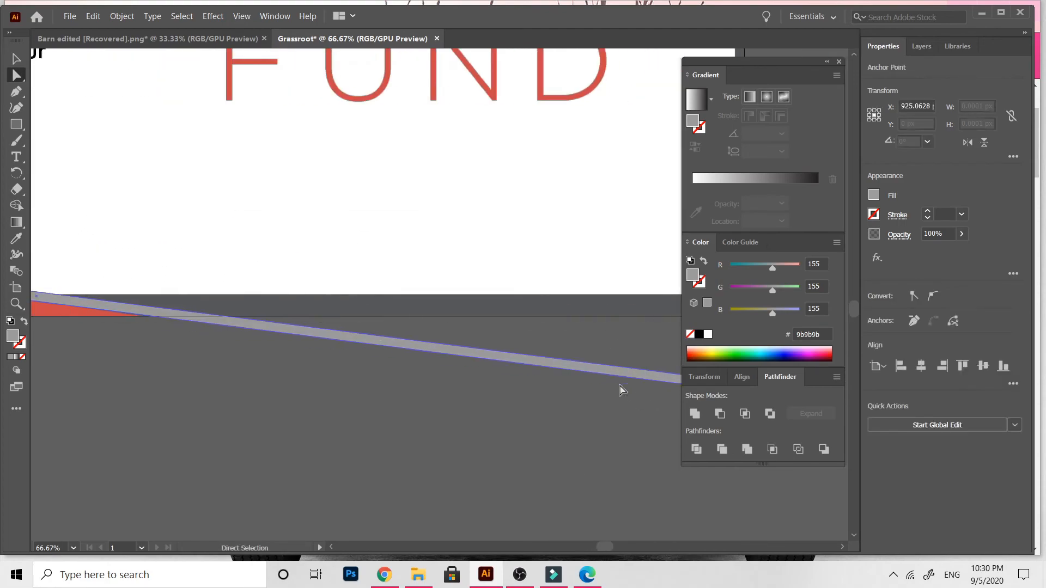
{"action": "scroll", "coordinate": [617, 385], "scroll_direction": "right", "scroll_amount": 3}
{"action": "left_click_drag", "start_coordinate": [564, 377], "coordinate": [92, 316]}
{"action": "scroll", "coordinate": [91, 315], "scroll_direction": "left", "scroll_amount": 6}
{"action": "scroll", "coordinate": [92, 320], "scroll_direction": "left", "scroll_amount": 2}
{"action": "scroll", "coordinate": [581, 406], "scroll_direction": "right", "scroll_amount": 4}
{"action": "left_click_drag", "start_coordinate": [668, 390], "coordinate": [124, 316]}
{"action": "scroll", "coordinate": [123, 319], "scroll_direction": "left", "scroll_amount": 6}
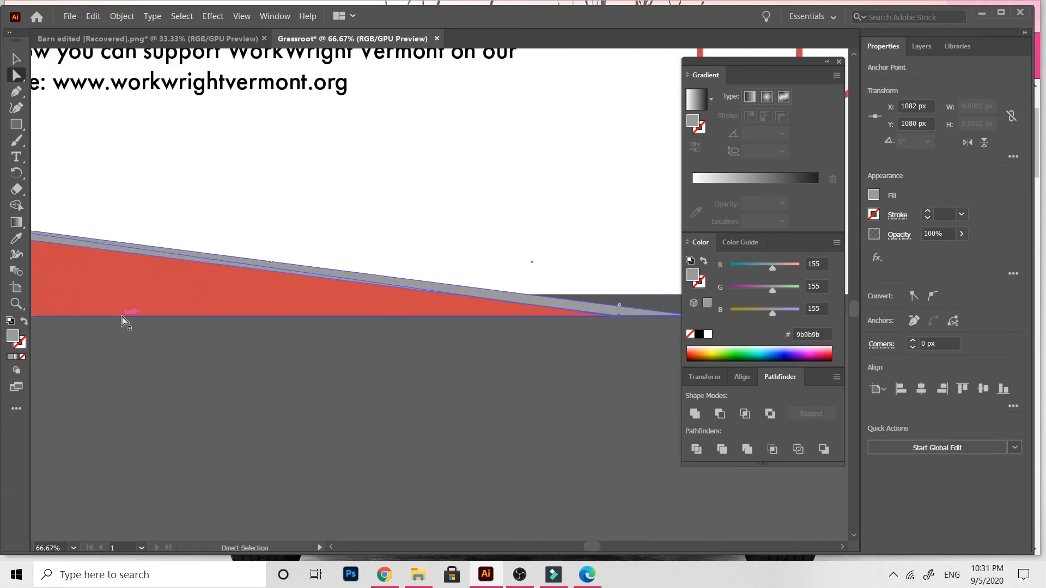
{"action": "left_click", "coordinate": [283, 474], "text": "ctrl"}
- Change the title's font to Futura Lt BT Light and give its text a 1 pt stroke
{"action": "key", "text": "ctrl+minus"}
{"action": "key", "text": "ctrl+minus"}
{"action": "key", "text": "ctrl+minus"}
{"action": "key", "text": "ctrl+minus"}
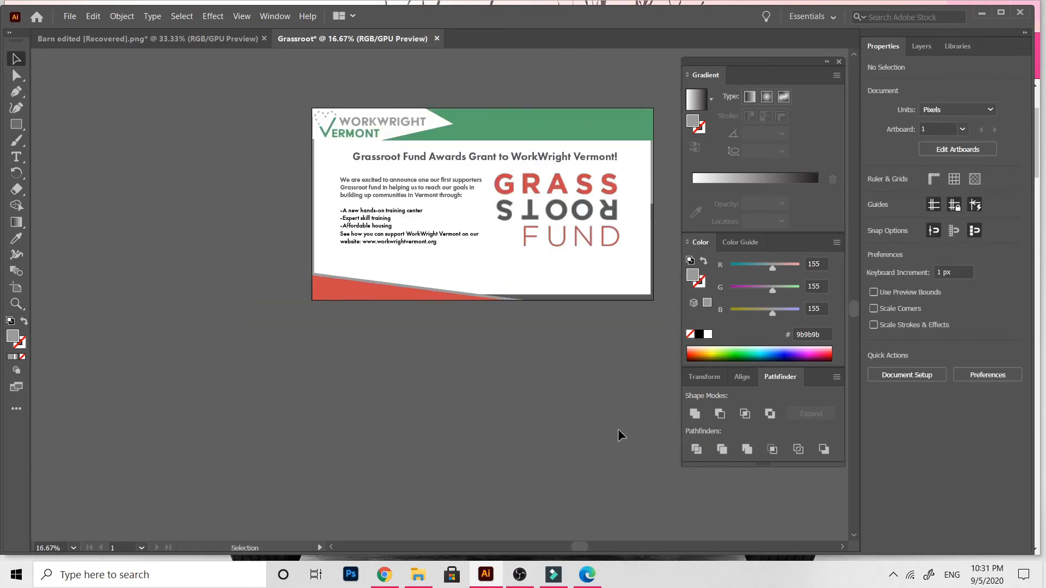
{"action": "key", "text": "ctrl+plus"}
{"action": "key", "text": "ctrl+plus"}
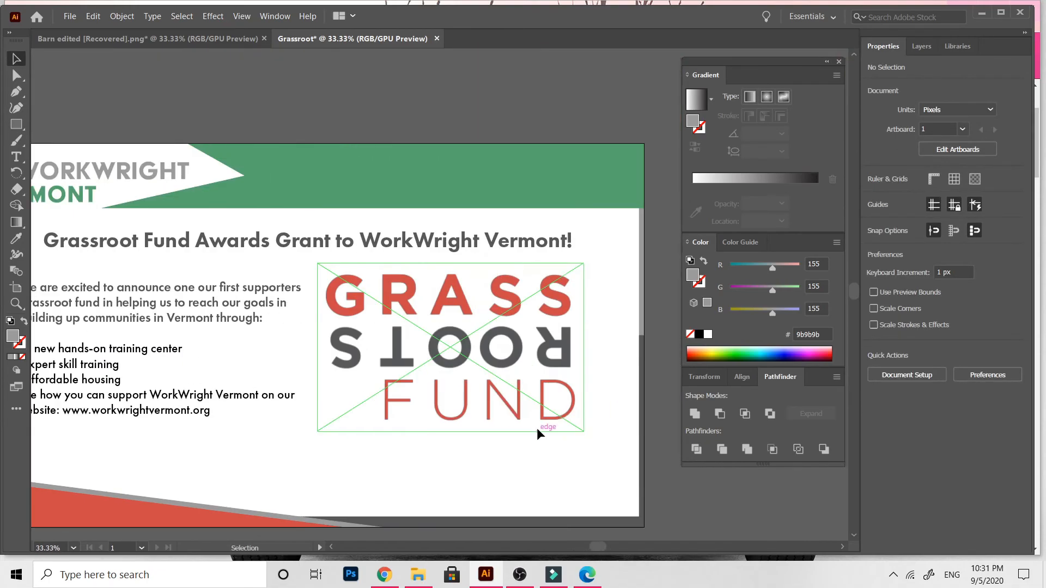
{"action": "triple_click", "coordinate": [361, 140]}
{"action": "left_click", "coordinate": [1010, 311]}
{"action": "left_click", "coordinate": [715, 379]}
{"action": "type", "text": "futu"}
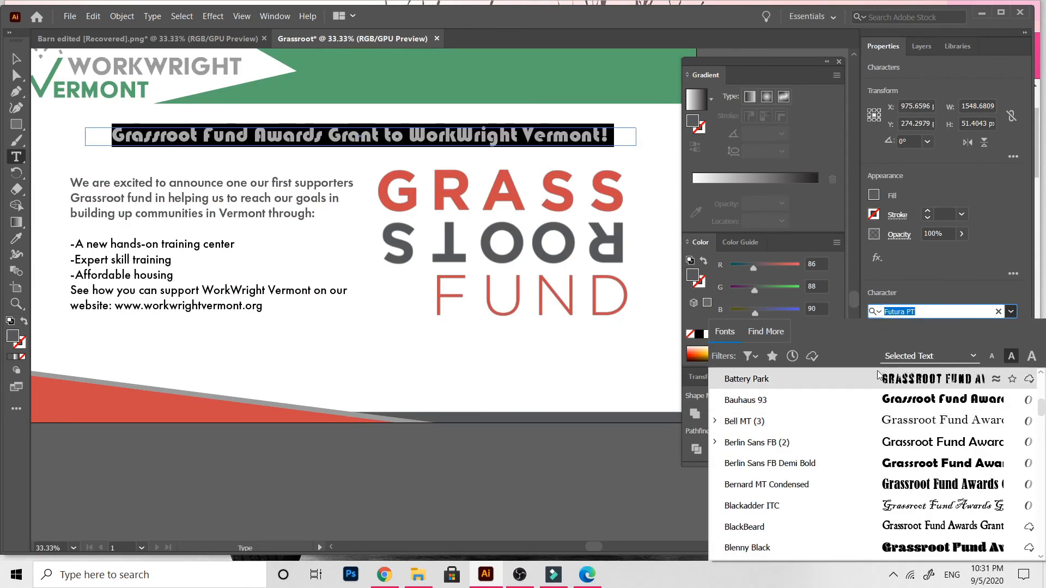
{"action": "left_click", "coordinate": [782, 505]}
{"action": "left_click", "coordinate": [960, 214]}
{"action": "left_click", "coordinate": [980, 274]}
{"action": "left_click", "coordinate": [490, 457], "text": "ctrl"}
- Increase the title text's stroke weight so the lettering looks bolder
{"action": "triple_click", "coordinate": [233, 137]}
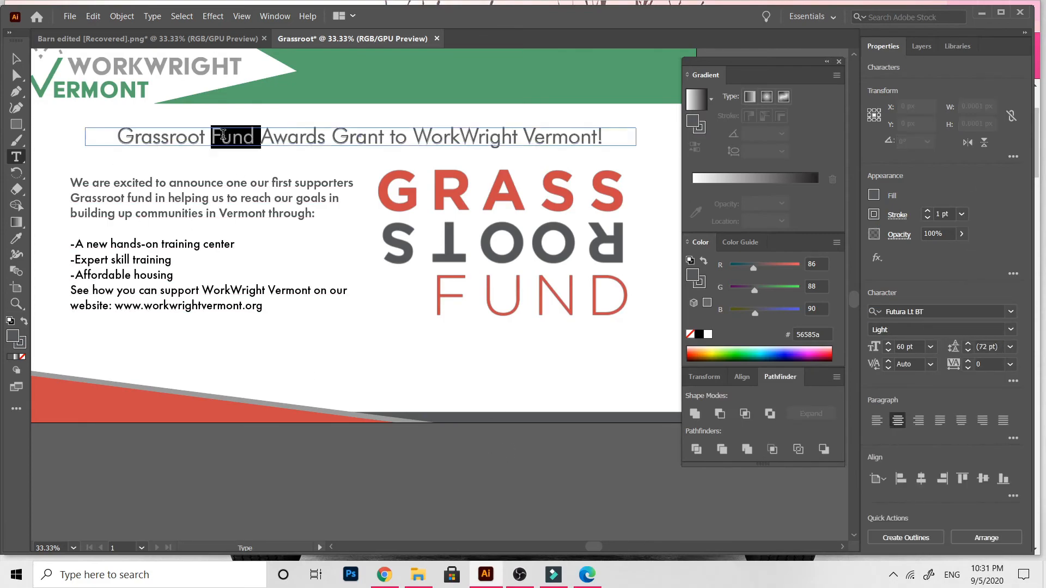
{"action": "left_click", "coordinate": [962, 215]}
{"action": "left_click", "coordinate": [980, 303]}
{"action": "left_click", "coordinate": [388, 467], "text": "ctrl"}
{"action": "left_click", "coordinate": [16, 59]}
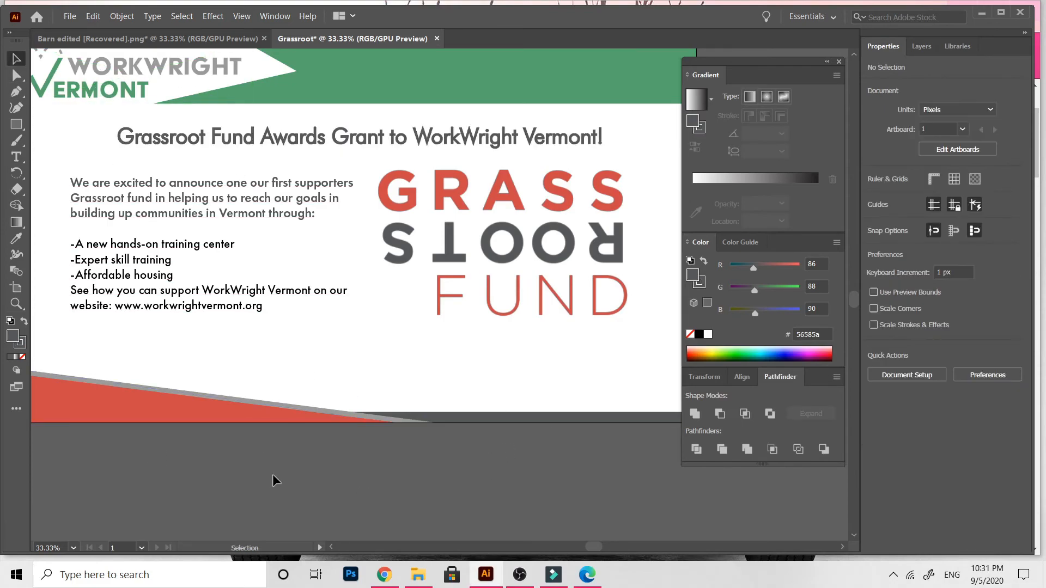
- Delete the slanted gray strip along the red triangle's sloping edge
{"action": "key", "text": "ctrl+0"}
{"action": "left_click", "coordinate": [320, 378]}
{"action": "left_click", "coordinate": [388, 488]}
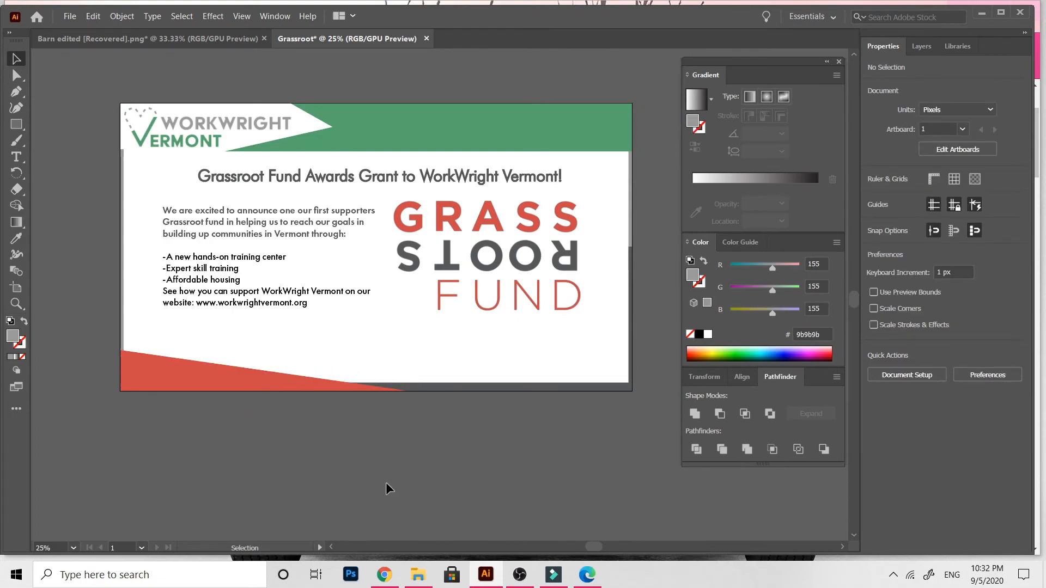
- Try reshaping the green banner's notch by moving its upper corner to X 637 px, and by rounding its point
{"action": "left_click", "coordinate": [356, 142]}
{"action": "key", "text": "a"}
{"action": "left_click_drag", "start_coordinate": [293, 103], "coordinate": [421, 102]}
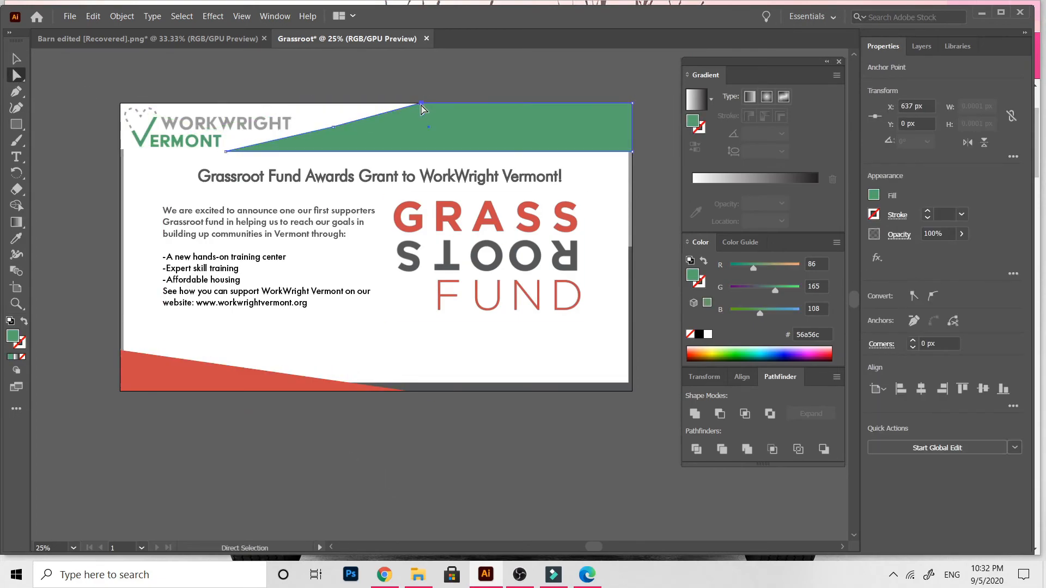
{"action": "key", "text": "ctrl+z"}
{"action": "left_click_drag", "start_coordinate": [308, 129], "coordinate": [305, 133]}
{"action": "key", "text": "ctrl+z"}
{"action": "left_click", "coordinate": [74, 258]}
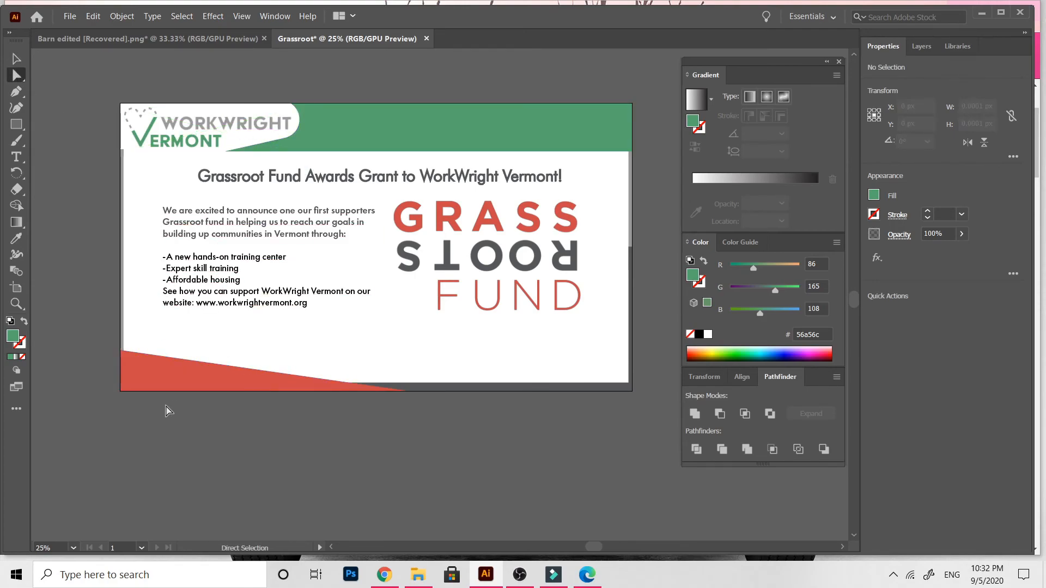
{"action": "key", "text": "ctrl+z"}
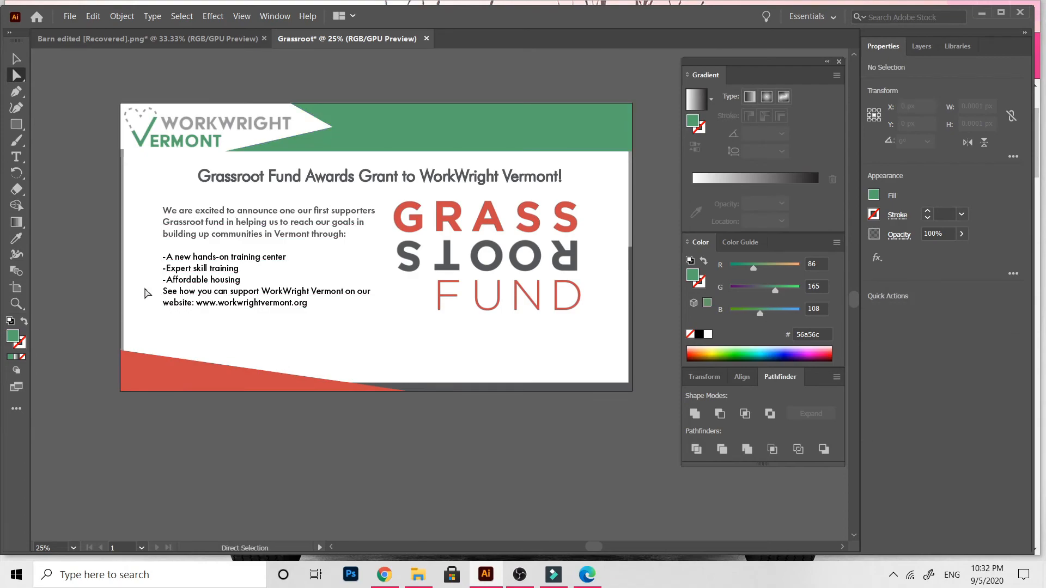
- Color the list item "A new hands-on training center" green, sampled from the banner
{"action": "key", "text": "ctrl+="}
{"action": "key", "text": "ctrl+="}
{"action": "scroll", "coordinate": [166, 343], "scroll_direction": "left", "scroll_amount": 4}
{"action": "triple_click", "coordinate": [85, 223]}
{"action": "left_click_drag", "start_coordinate": [81, 222], "coordinate": [91, 223]}
{"action": "scroll", "coordinate": [128, 356], "scroll_direction": "left", "scroll_amount": 3}
{"action": "scroll", "coordinate": [127, 355], "scroll_direction": "right", "scroll_amount": 1}
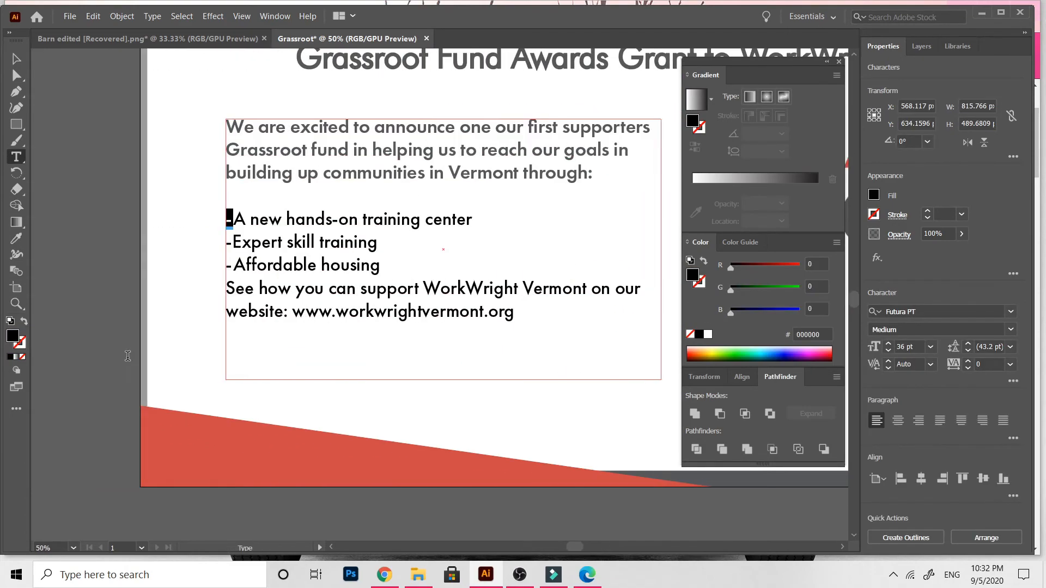
{"action": "left_click_drag", "start_coordinate": [472, 221], "coordinate": [233, 221]}
{"action": "scroll", "coordinate": [304, 224], "scroll_direction": "up", "scroll_amount": 6}
{"action": "left_click", "coordinate": [586, 208]}
{"action": "scroll", "coordinate": [586, 208], "scroll_direction": "down", "scroll_amount": 7}
{"action": "left_click", "coordinate": [16, 58]}
- Color the list item "Expert skill training" light gray, sampled from the artboard's left strip
{"action": "left_click", "coordinate": [16, 157]}
{"action": "left_click_drag", "start_coordinate": [377, 204], "coordinate": [315, 204]}
{"action": "left_click", "coordinate": [17, 239]}
{"action": "scroll", "coordinate": [285, 252], "scroll_direction": "up", "scroll_amount": 8}
{"action": "right_click", "coordinate": [285, 252]}
{"action": "left_click", "coordinate": [144, 321]}
{"action": "scroll", "coordinate": [226, 419], "scroll_direction": "down", "scroll_amount": 5}
{"action": "key", "text": "v"}
- Recolor the list item "Affordable housing" with a color sampled from the artwork
{"action": "double_click", "coordinate": [379, 291]}
{"action": "left_click_drag", "start_coordinate": [380, 291], "coordinate": [250, 282]}
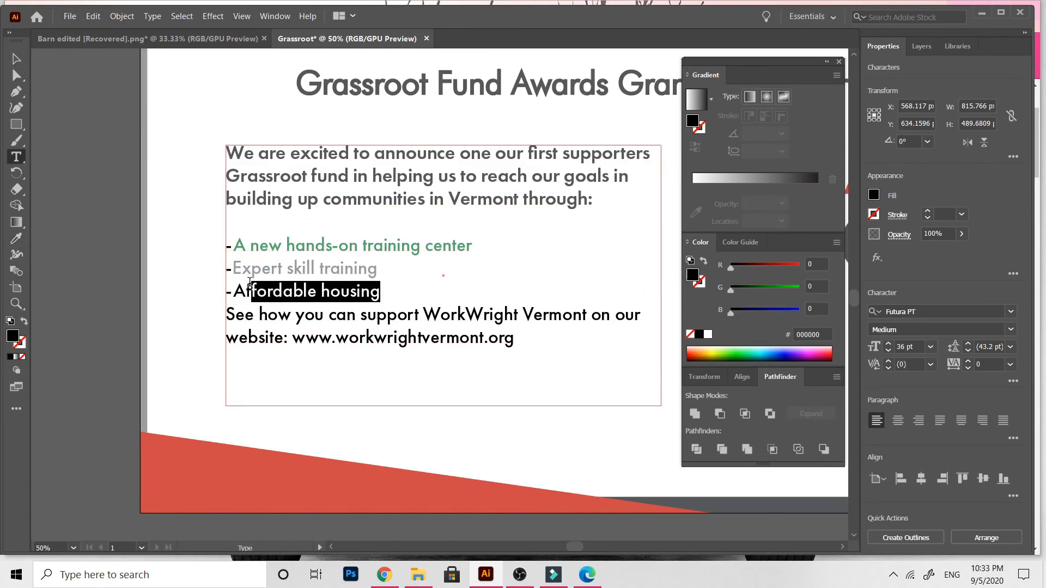
{"action": "left_click", "coordinate": [16, 237]}
{"action": "left_click", "coordinate": [234, 245]}
{"action": "key", "text": "v"}
{"action": "left_click", "coordinate": [120, 266]}
- Undo the color changes on the three list items
{"action": "key", "text": "ctrl+minus"}
{"action": "key", "text": "ctrl+minus"}
{"action": "key", "text": "ctrl+z"}
{"action": "key", "text": "ctrl+z"}
{"action": "key", "text": "ctrl+z"}
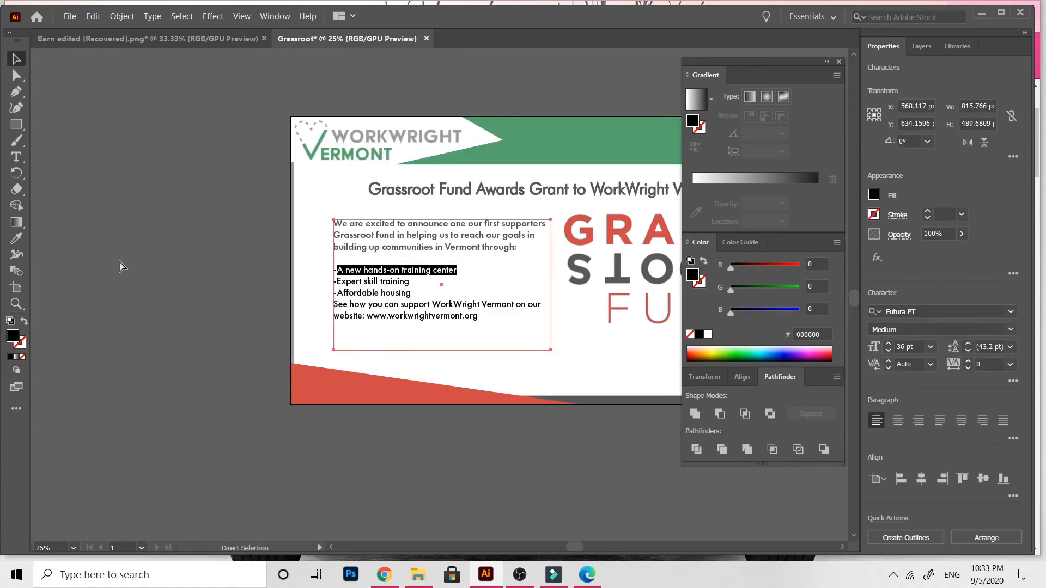
- Color the text of all three list items light gray, sampled from the artboard's left strip
{"action": "key", "text": "ctrl+plus"}
{"action": "key", "text": "ctrl+plus"}
{"action": "left_click", "coordinate": [235, 280]}
{"action": "key", "text": "t"}
{"action": "left_click_drag", "start_coordinate": [467, 341], "coordinate": [322, 320]}
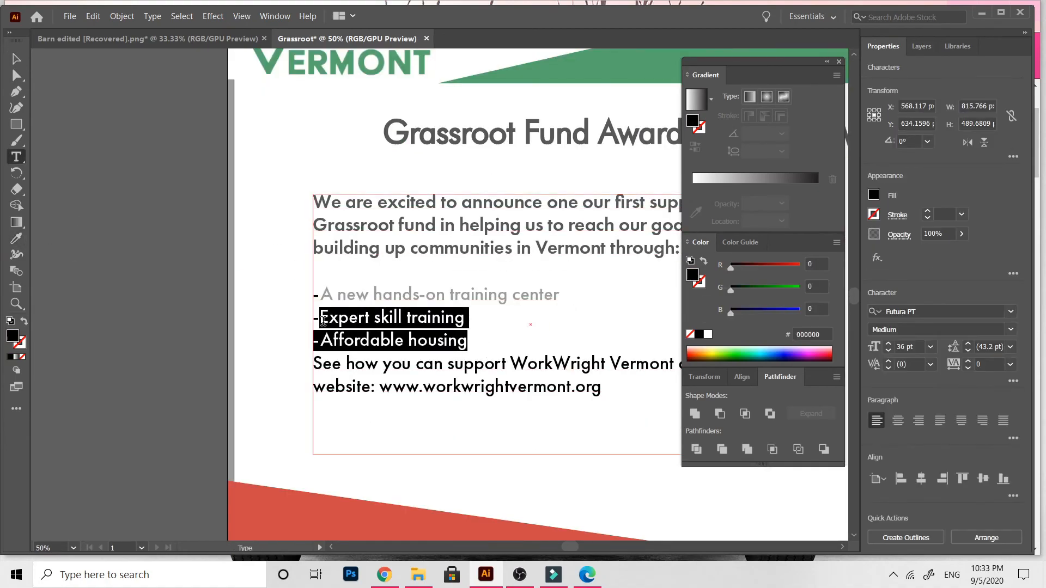
{"action": "left_click", "coordinate": [365, 291]}
- Color the dashes in front of the three list items green 56a56c, sampled from the banner
{"action": "left_click", "coordinate": [13, 155]}
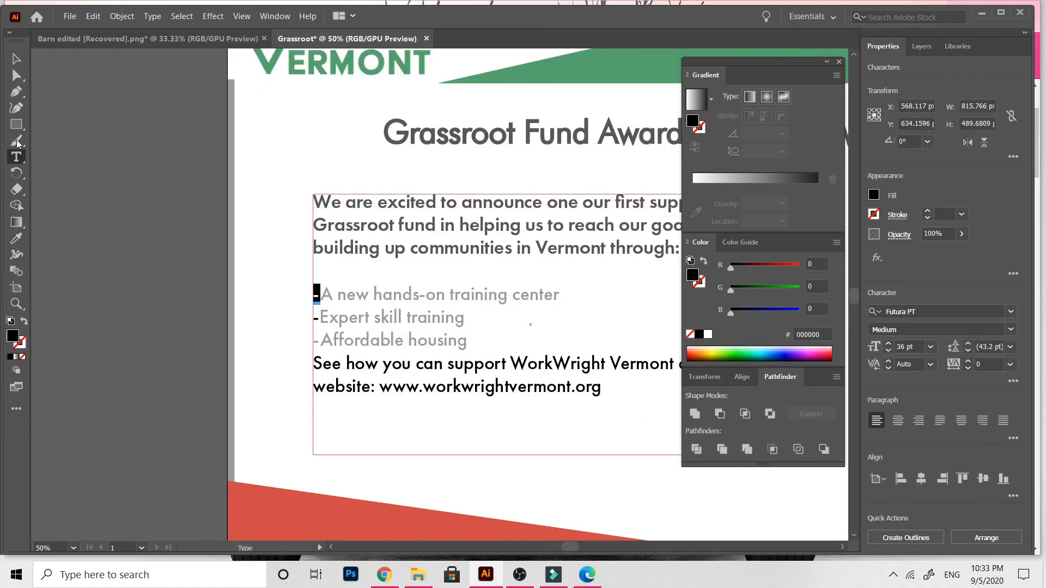
{"action": "left_click", "coordinate": [527, 78]}
{"action": "key", "text": "v"}
{"action": "double_click", "coordinate": [320, 318]}
{"action": "left_click", "coordinate": [518, 73]}
{"action": "key", "text": "v"}
{"action": "double_click", "coordinate": [317, 344]}
{"action": "left_click", "coordinate": [15, 238]}
{"action": "left_click", "coordinate": [517, 73]}
{"action": "left_click", "coordinate": [16, 59]}
- Indent the three dashed list items to line up with each other below the introductory paragraph
{"action": "key", "text": "ctrl+minus"}
{"action": "key", "text": "ctrl+equal"}
{"action": "double_click", "coordinate": [223, 265]}
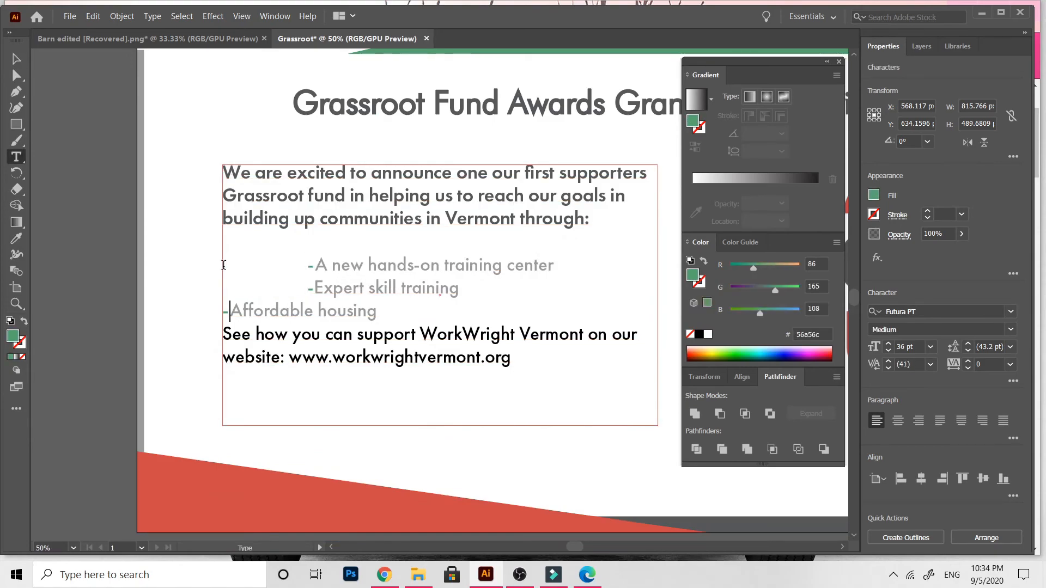
{"action": "left_click", "coordinate": [16, 58]}
{"action": "left_click", "coordinate": [105, 355]}
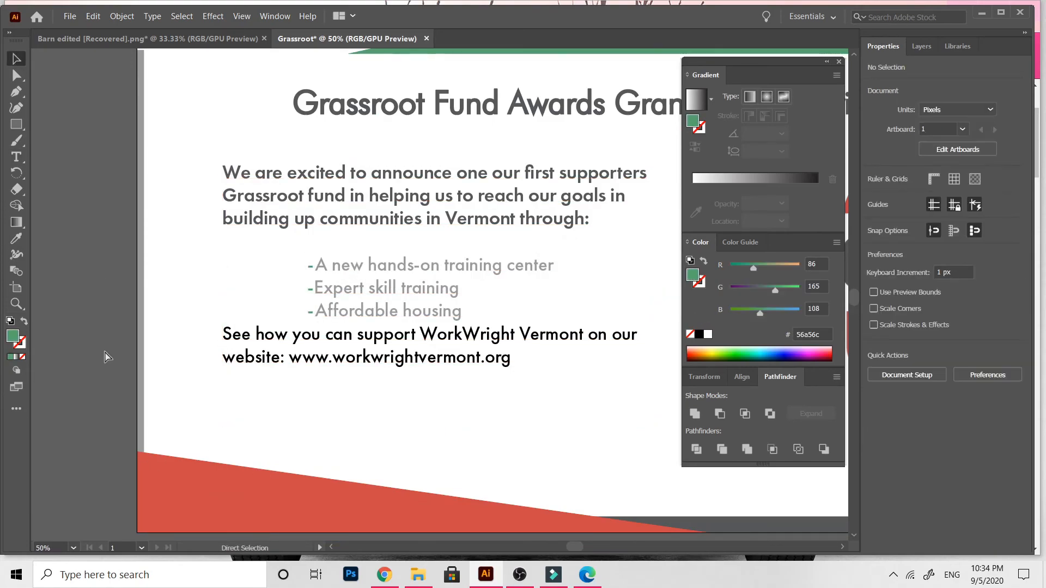
- Undo the indentation of the three dashed list items
{"action": "key", "text": "ctrl+minus"}
{"action": "key", "text": "ctrl+minus"}
{"action": "key", "text": "ctrl+equal"}
{"action": "scroll", "coordinate": [106, 356], "scroll_direction": "right", "scroll_amount": 2}
{"action": "key", "text": "ctrl+z"}
{"action": "key", "text": "ctrl+z"}
{"action": "key", "text": "ctrl+z"}
- Move the title left so it lines up with the left edge of the introductory paragraph
{"action": "scroll", "coordinate": [181, 402], "scroll_direction": "left", "scroll_amount": 3}
{"action": "left_click_drag", "start_coordinate": [277, 169], "coordinate": [227, 179]}
{"action": "left_click", "coordinate": [107, 354]}
- Shrink the Grassroots Fund logo slightly from its upper corner, beside the body text
{"action": "scroll", "coordinate": [107, 355], "scroll_direction": "left", "scroll_amount": 1}
{"action": "scroll", "coordinate": [163, 395], "scroll_direction": "right", "scroll_amount": 3}
{"action": "left_click", "coordinate": [545, 256]}
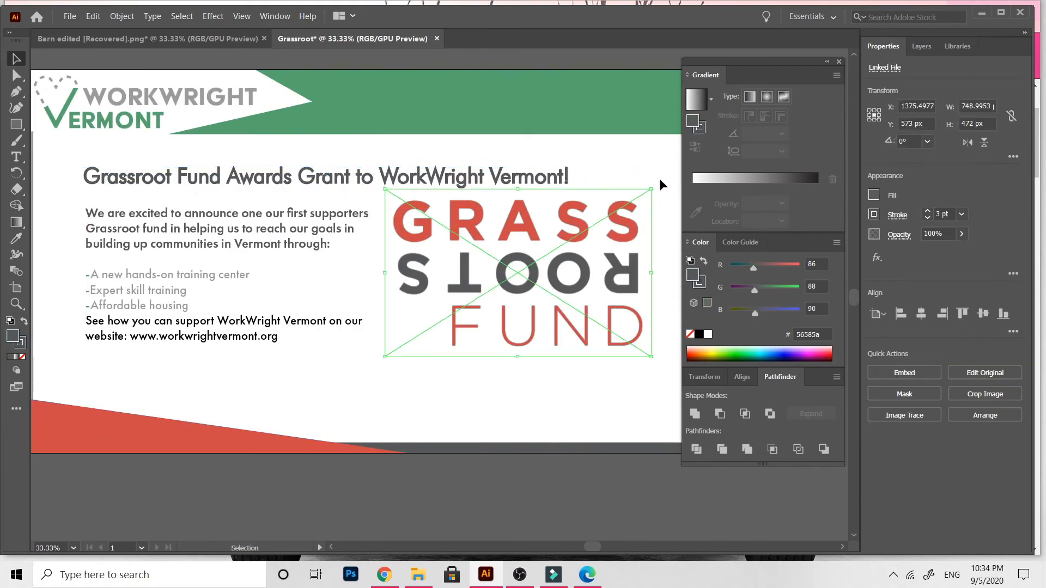
{"action": "left_click_drag", "start_coordinate": [652, 187], "coordinate": [637, 198]}
- Insert two blank lines between the "Affordable housing" item and the "See how you can support" sentence
{"action": "scroll", "coordinate": [563, 474], "scroll_direction": "left", "scroll_amount": 2}
{"action": "scroll", "coordinate": [315, 252], "scroll_direction": "down", "scroll_amount": 2}
{"action": "left_click", "coordinate": [287, 202]}
{"action": "double_click", "coordinate": [302, 206]}
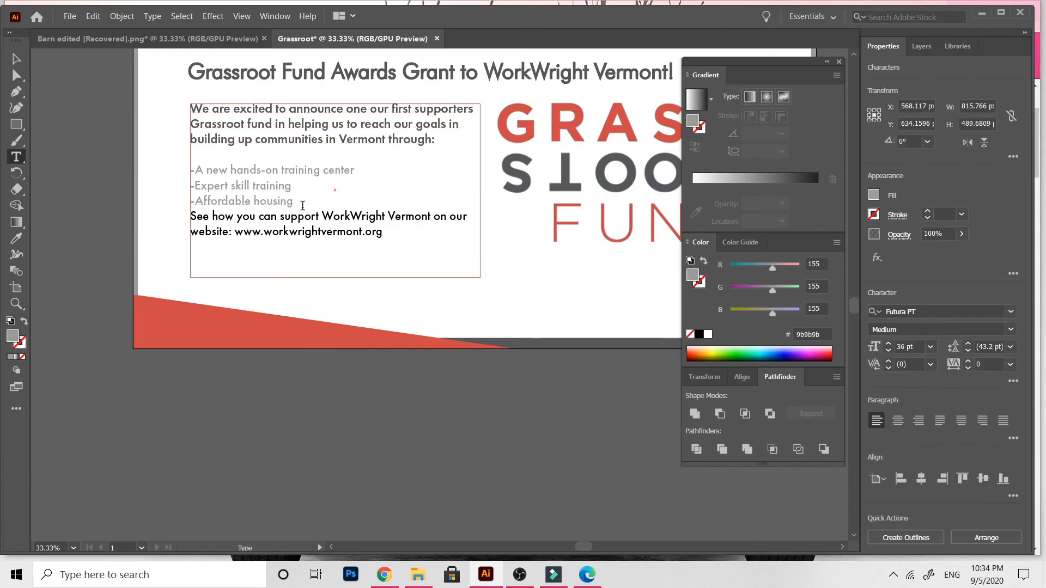
{"action": "key", "text": "Return"}
{"action": "key", "text": "Return"}
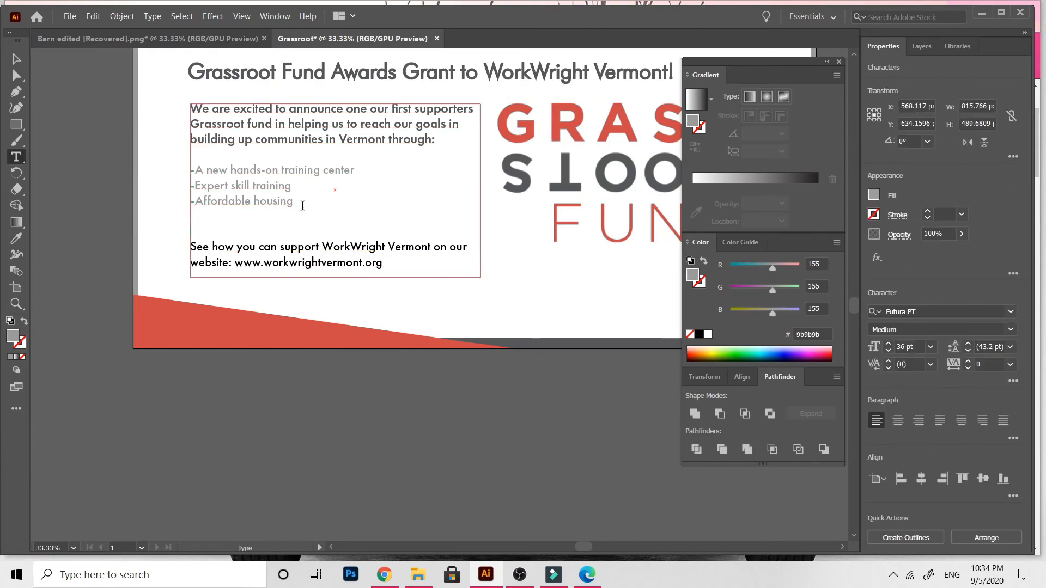
{"action": "left_click", "coordinate": [16, 59]}
{"action": "left_click", "coordinate": [107, 332]}
- Move the vertical gray edge strips off the sides of the artboard
{"action": "key", "text": "ctrl+minus"}
{"action": "key", "text": "ctrl+minus"}
{"action": "key", "text": "ctrl+plus"}
{"action": "scroll", "coordinate": [107, 332], "scroll_direction": "up", "scroll_amount": 2}
{"action": "scroll", "coordinate": [217, 306], "scroll_direction": "right", "scroll_amount": 3}
{"action": "scroll", "coordinate": [217, 305], "scroll_direction": "left", "scroll_amount": 2}
{"action": "left_click_drag", "start_coordinate": [161, 278], "coordinate": [304, 285]}
{"action": "scroll", "coordinate": [82, 340], "scroll_direction": "left", "scroll_amount": 1}
{"action": "scroll", "coordinate": [83, 340], "scroll_direction": "right", "scroll_amount": 5}
{"action": "key", "text": "ctrl+z"}
{"action": "scroll", "coordinate": [303, 285], "scroll_direction": "left", "scroll_amount": 3}
{"action": "left_click_drag", "start_coordinate": [547, 248], "coordinate": [618, 420]}
{"action": "scroll", "coordinate": [512, 414], "scroll_direction": "left", "scroll_amount": 3}
{"action": "scroll", "coordinate": [512, 414], "scroll_direction": "down", "scroll_amount": 1}
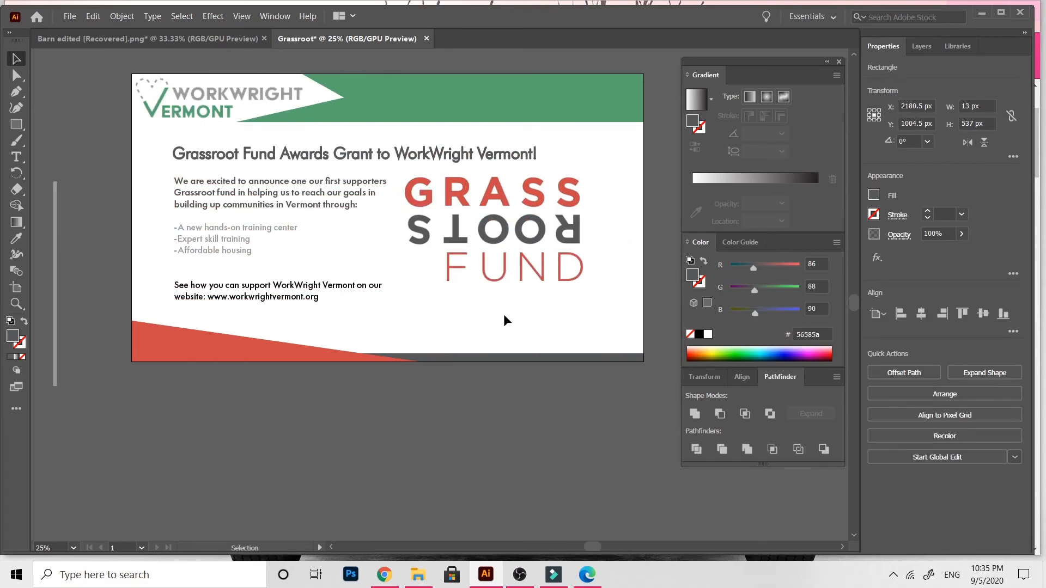
- Switch to the browser, copy the "About the New England Grassroots Environment Fund" paragraph from the grantee publicity page, and return to Illustrator
{"action": "left_click", "coordinate": [587, 575]}
{"action": "scroll", "coordinate": [146, 303], "scroll_direction": "down", "scroll_amount": 6}
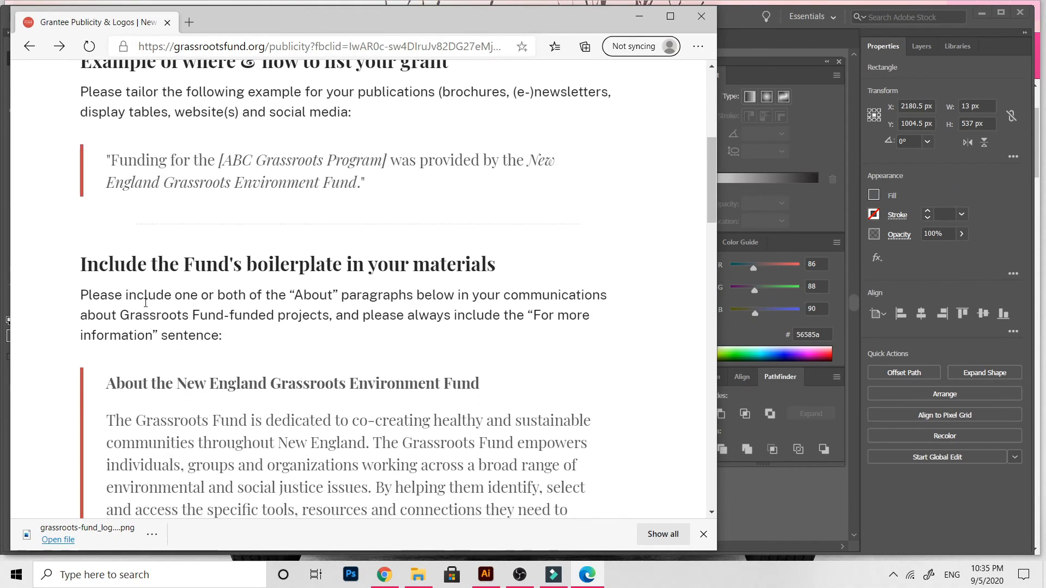
{"action": "scroll", "coordinate": [146, 303], "scroll_direction": "down", "scroll_amount": 5}
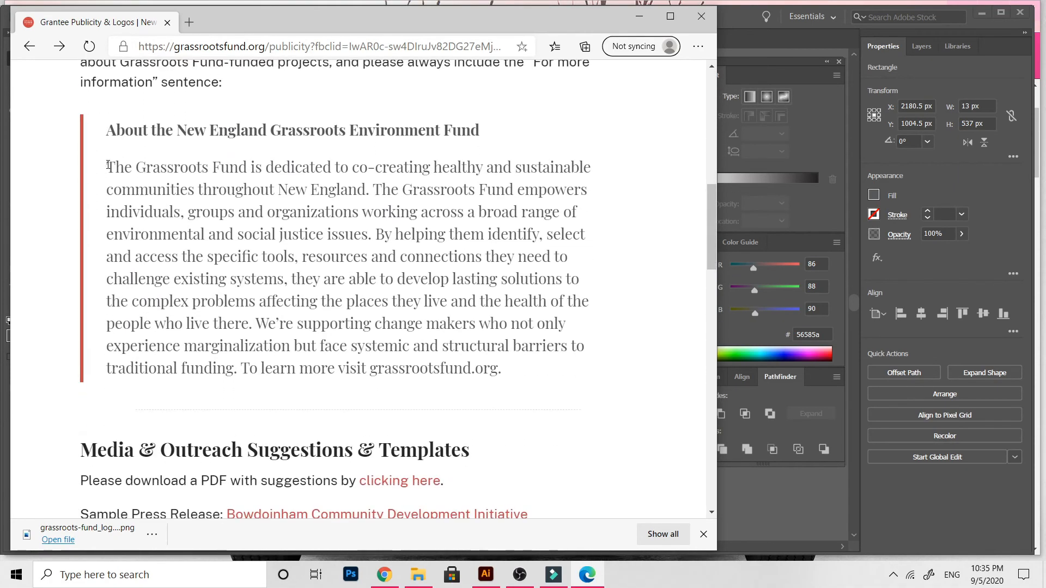
{"action": "triple_click", "coordinate": [398, 322]}
{"action": "right_click", "coordinate": [364, 303]}
{"action": "left_click", "coordinate": [395, 319]}
{"action": "left_click", "coordinate": [701, 15]}
- Create a text box below the Grassroots Fund logo on the text layer and paste the copied paragraph into it
{"action": "left_click", "coordinate": [921, 46]}
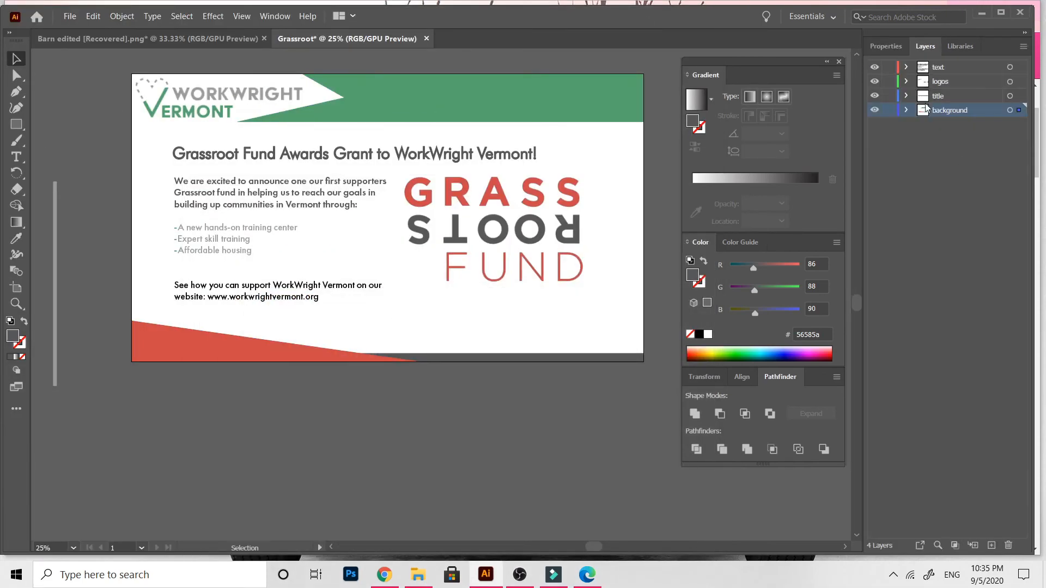
{"action": "left_click", "coordinate": [959, 67]}
{"action": "left_click_drag", "start_coordinate": [500, 344], "coordinate": [584, 344]}
{"action": "right_click", "coordinate": [481, 329]}
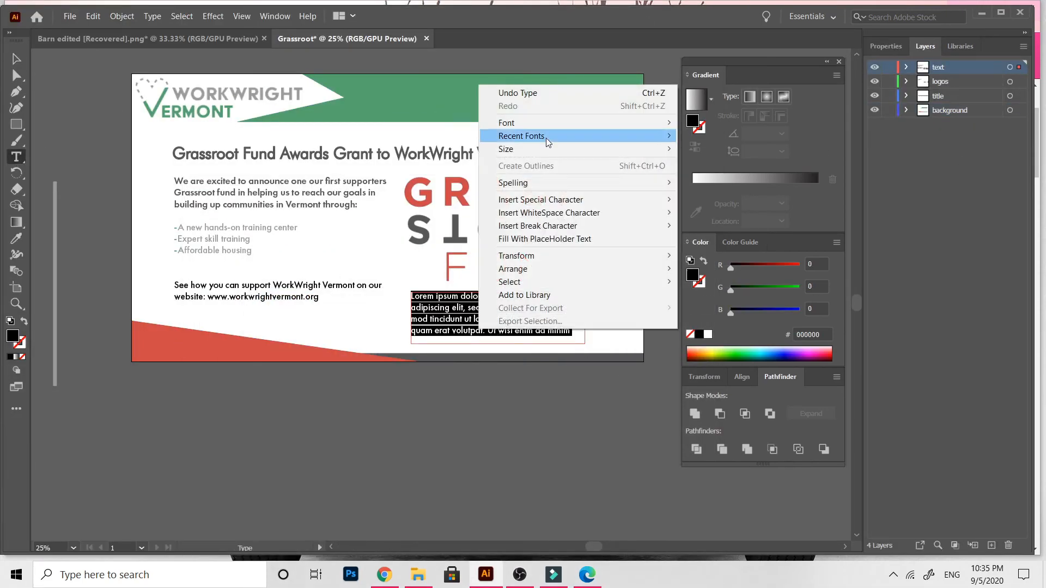
{"action": "left_click", "coordinate": [92, 16]}
{"action": "left_click", "coordinate": [103, 88]}
- Set the size of the pasted Grassroots Fund paragraph to 24 pt
{"action": "key", "text": "ctrl+a"}
{"action": "left_click", "coordinate": [882, 46]}
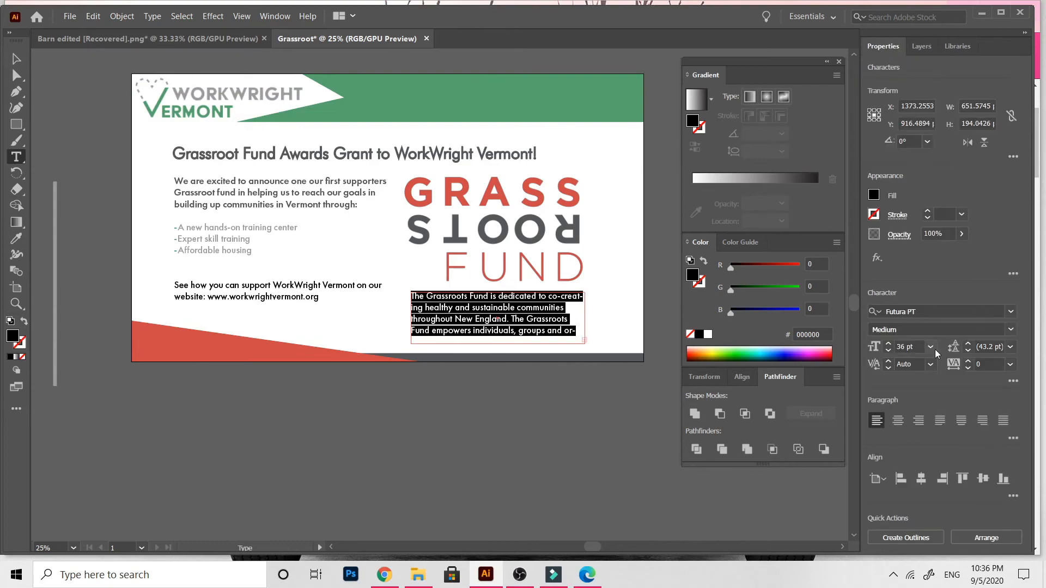
{"action": "left_click", "coordinate": [931, 346]}
{"action": "left_click", "coordinate": [949, 271]}
- Shrink the Grassroots Fund logo and move it toward the right edge of the artboard
{"action": "left_click", "coordinate": [16, 58]}
{"action": "left_click", "coordinate": [549, 231]}
{"action": "left_click_drag", "start_coordinate": [589, 288], "coordinate": [561, 272]}
{"action": "left_click_drag", "start_coordinate": [535, 227], "coordinate": [594, 224]}
- Widen the Grassroots Fund paragraph's text box to about 849 px and move it lower beneath the logo
{"action": "mouse_move", "coordinate": [540, 328]}
{"action": "left_mouse_down"}
{"action": "mouse_move", "coordinate": [577, 305]}
{"action": "mouse_move", "coordinate": [533, 345]}
{"action": "left_mouse_up"}
{"action": "left_click", "coordinate": [536, 430]}
{"action": "key", "text": "ctrl+plus"}
{"action": "triple_click", "coordinate": [511, 304]}
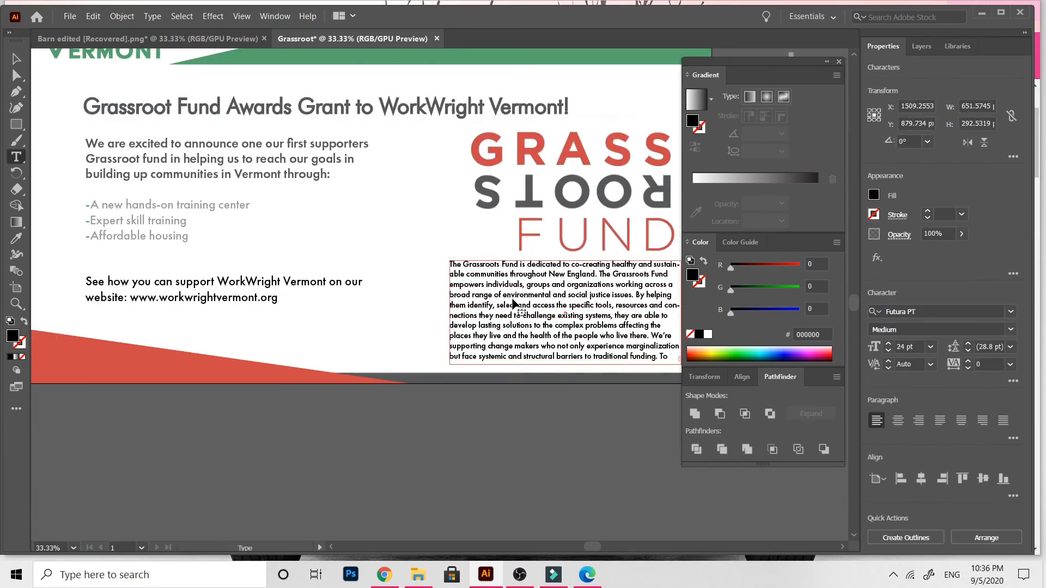
{"action": "key", "text": "Escape"}
{"action": "left_click_drag", "start_coordinate": [449, 311], "coordinate": [413, 331]}
{"action": "left_click", "coordinate": [444, 444]}
- Turn off hyphenation for the whole Grassroots Fund paragraph
{"action": "scroll", "coordinate": [425, 381], "scroll_direction": "right", "scroll_amount": 3}
{"action": "triple_click", "coordinate": [413, 329]}
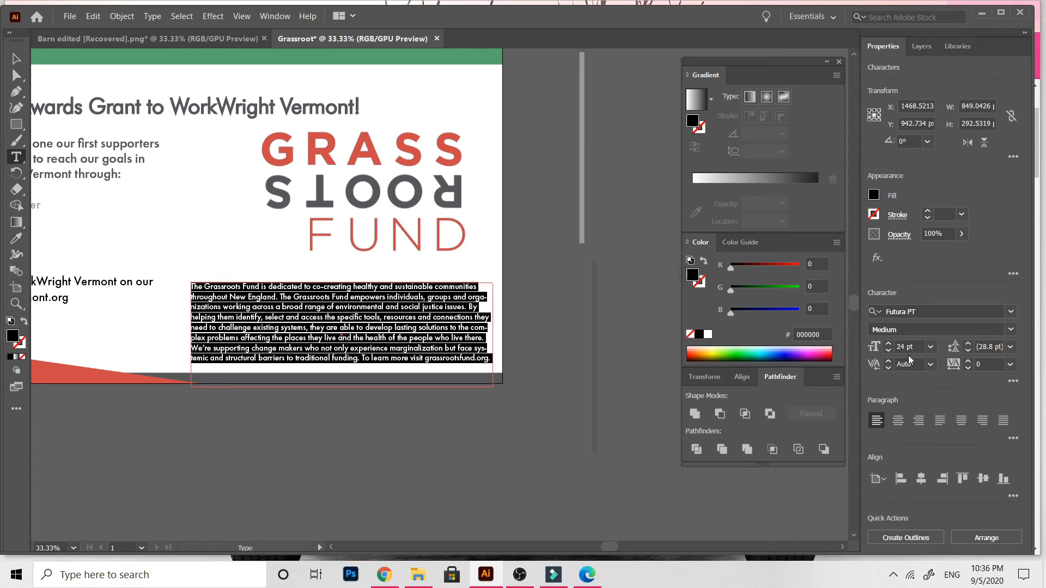
{"action": "left_click", "coordinate": [882, 262]}
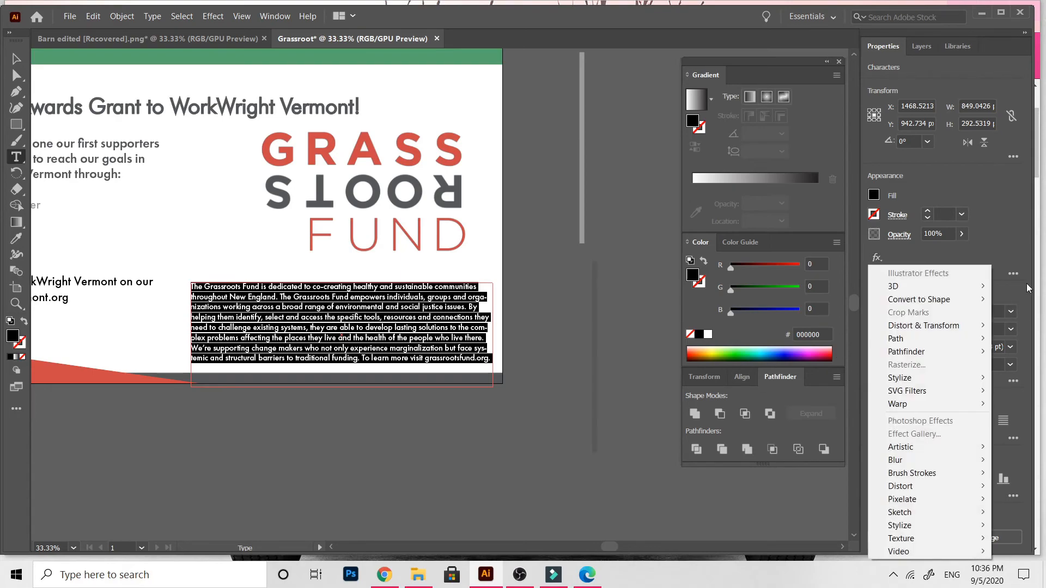
{"action": "left_click", "coordinate": [1013, 274]}
{"action": "left_click", "coordinate": [669, 235]}
{"action": "left_click", "coordinate": [1013, 438]}
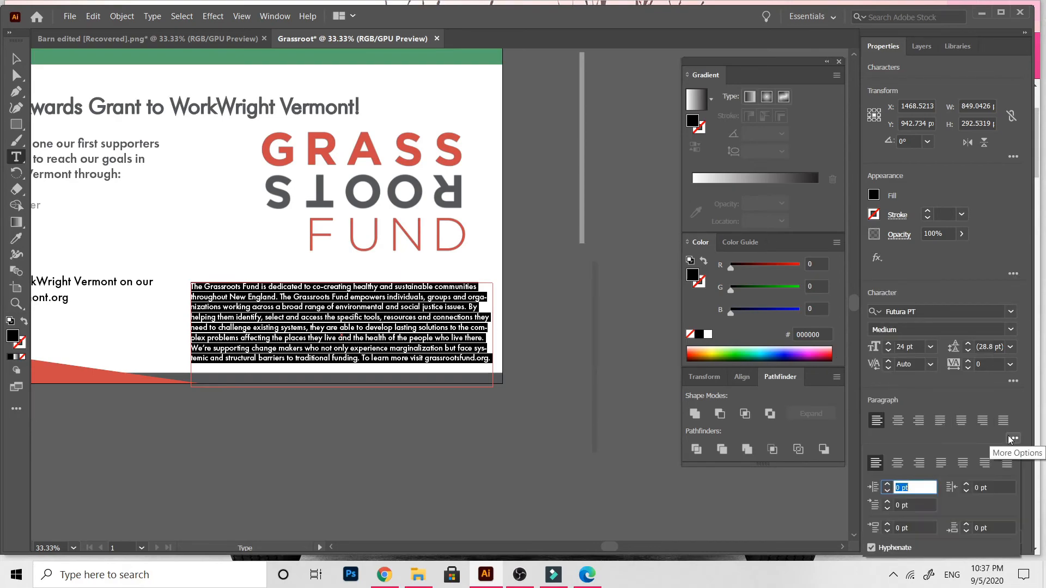
{"action": "left_click", "coordinate": [870, 552]}
{"action": "key", "text": "Escape"}
- Narrow the Grassroots Fund paragraph's text box to about 783 px and justify its text with the last line centered
{"action": "left_click_drag", "start_coordinate": [492, 336], "coordinate": [469, 337]}
{"action": "left_click_drag", "start_coordinate": [398, 331], "coordinate": [419, 326]}
{"action": "double_click", "coordinate": [414, 332]}
{"action": "key", "text": "ctrl+a"}
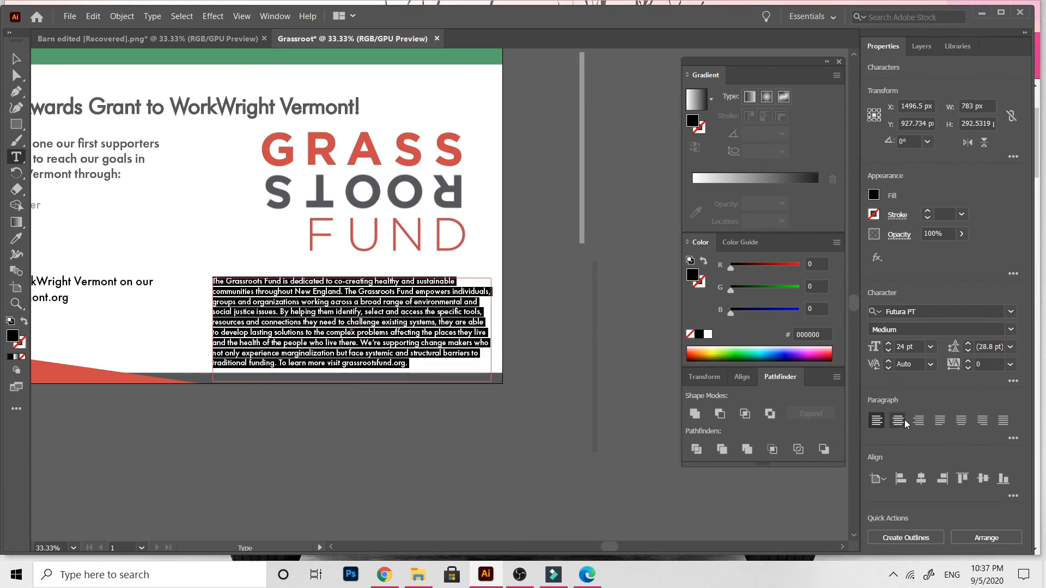
{"action": "left_click", "coordinate": [962, 422]}
{"action": "left_click", "coordinate": [320, 363]}
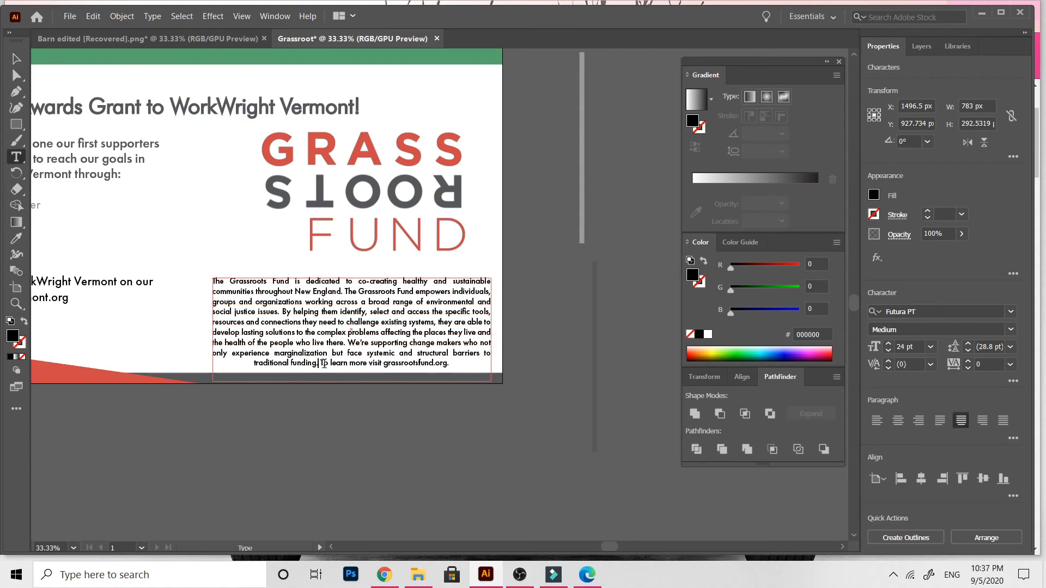
- Move the Grassroots Fund paragraph up slightly and color its text dark gray 56585a
{"action": "scroll", "coordinate": [240, 439], "scroll_direction": "left", "scroll_amount": 3}
{"action": "left_click_drag", "start_coordinate": [465, 310], "coordinate": [465, 301]}
{"action": "triple_click", "coordinate": [464, 301]}
{"action": "scroll", "coordinate": [301, 401], "scroll_direction": "left", "scroll_amount": 3}
{"action": "scroll", "coordinate": [302, 400], "scroll_direction": "up", "scroll_amount": 1}
{"action": "scroll", "coordinate": [308, 404], "scroll_direction": "right", "scroll_amount": 3}
{"action": "scroll", "coordinate": [308, 404], "scroll_direction": "up", "scroll_amount": 1}
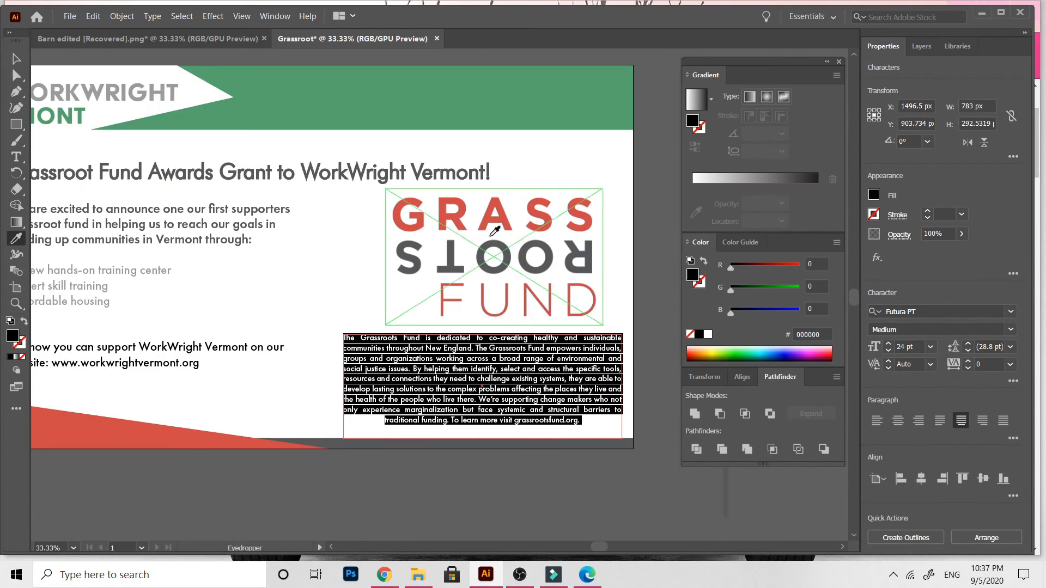
{"action": "left_click", "coordinate": [16, 58]}
{"action": "left_click", "coordinate": [327, 147]}
- Nudge the Grassroots Fund logo slightly left and down, closer to the paragraph below it
{"action": "scroll", "coordinate": [546, 219], "scroll_direction": "down", "scroll_amount": 2}
{"action": "left_click_drag", "start_coordinate": [546, 220], "coordinate": [538, 225]}
{"action": "left_click", "coordinate": [489, 482]}
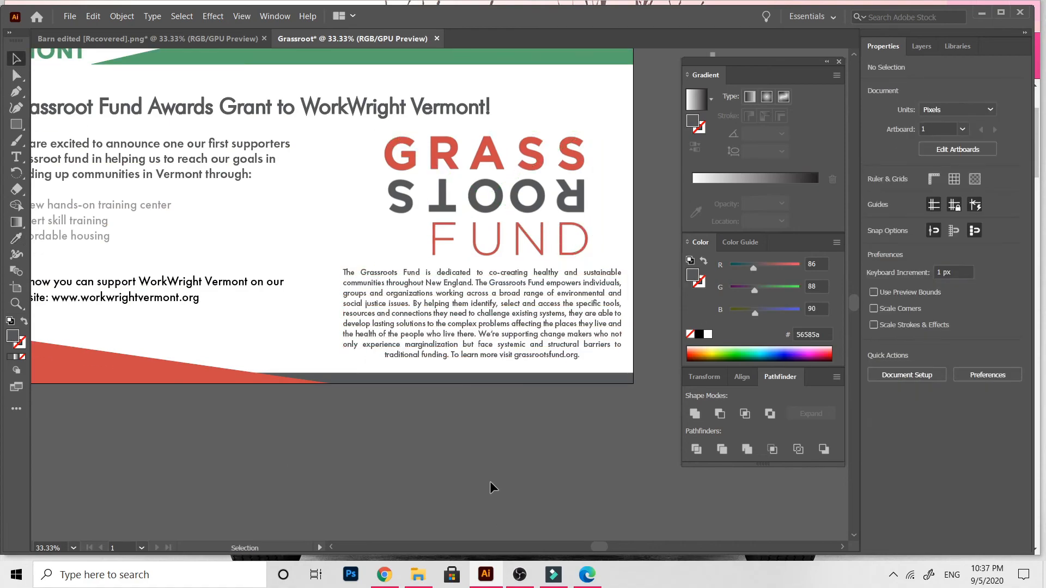
{"action": "scroll", "coordinate": [489, 482], "scroll_direction": "left", "scroll_amount": 2}
{"action": "key", "text": "ctrl+minus"}
{"action": "scroll", "coordinate": [490, 483], "scroll_direction": "right", "scroll_amount": 2}
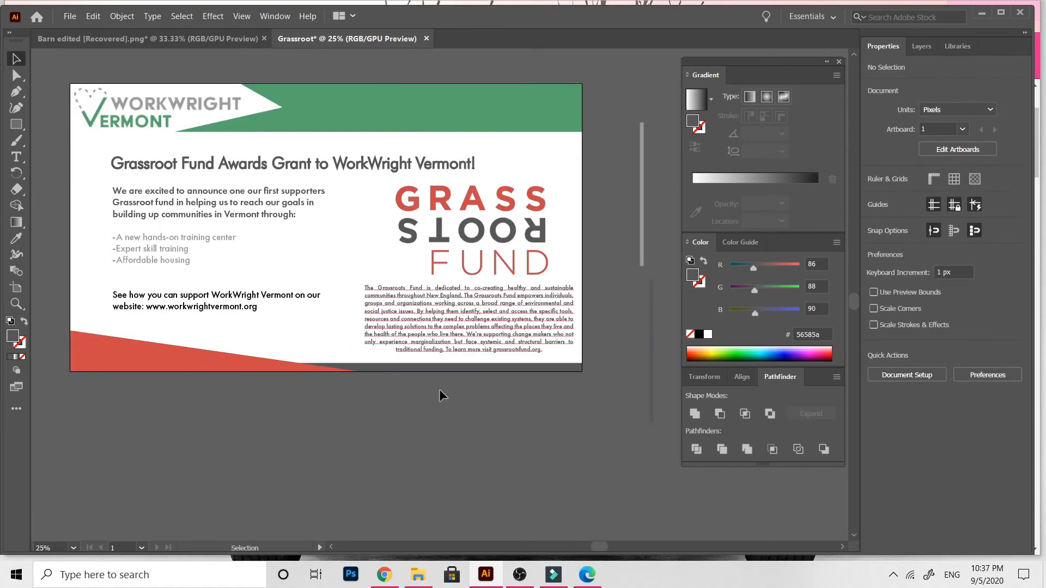
- Color the "See how you can support WorkWright Vermont" sentence green 56a56c, sampled from the banner
{"action": "double_click", "coordinate": [412, 165]}
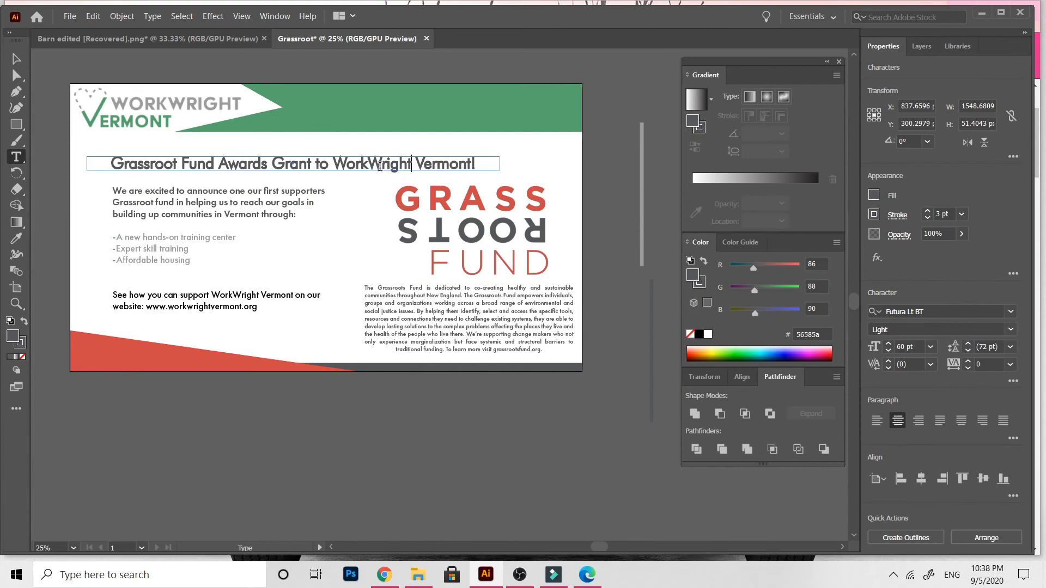
{"action": "left_click_drag", "start_coordinate": [113, 294], "coordinate": [260, 307]}
{"action": "left_click", "coordinate": [16, 238]}
{"action": "left_click", "coordinate": [520, 100]}
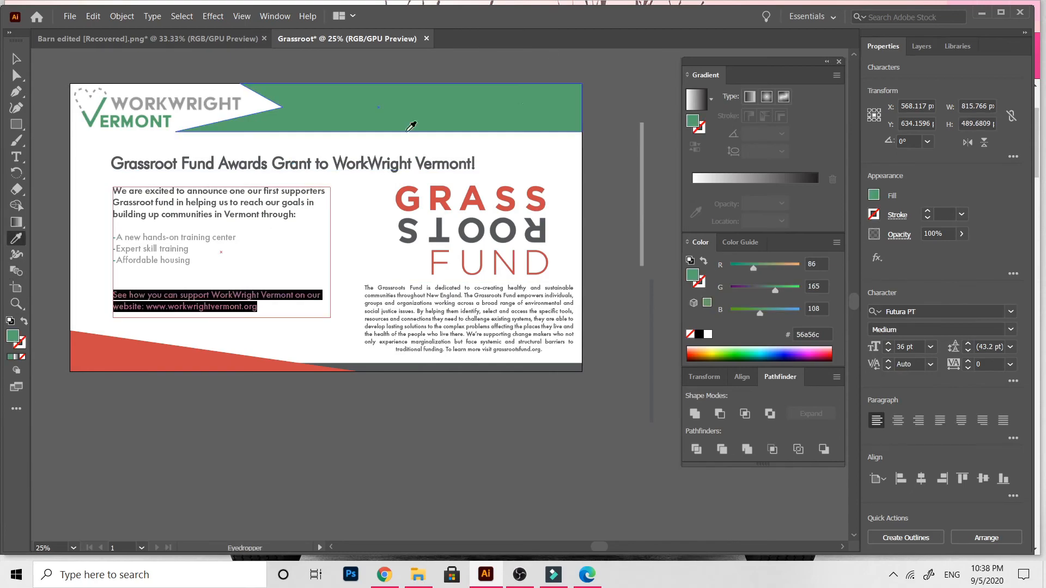
{"action": "left_click", "coordinate": [16, 59]}
{"action": "left_click", "coordinate": [315, 440]}
- Remove the green banner from the top of the artboard
{"action": "left_click_drag", "start_coordinate": [499, 117], "coordinate": [502, 86]}
{"action": "scroll", "coordinate": [499, 234], "scroll_direction": "up", "scroll_amount": 2}
{"action": "left_click_drag", "start_coordinate": [554, 168], "coordinate": [537, 133]}
- Reduce the height of the red wedge along the artboard's bottom edge
{"action": "scroll", "coordinate": [482, 435], "scroll_direction": "down", "scroll_amount": 3}
{"action": "left_click", "coordinate": [234, 330]}
{"action": "left_click_drag", "start_coordinate": [326, 297], "coordinate": [328, 311]}
{"action": "left_click", "coordinate": [271, 452]}
{"action": "scroll", "coordinate": [271, 453], "scroll_direction": "up", "scroll_amount": 1}
{"action": "scroll", "coordinate": [271, 453], "scroll_direction": "left", "scroll_amount": 4}
{"action": "scroll", "coordinate": [271, 453], "scroll_direction": "right", "scroll_amount": 5}
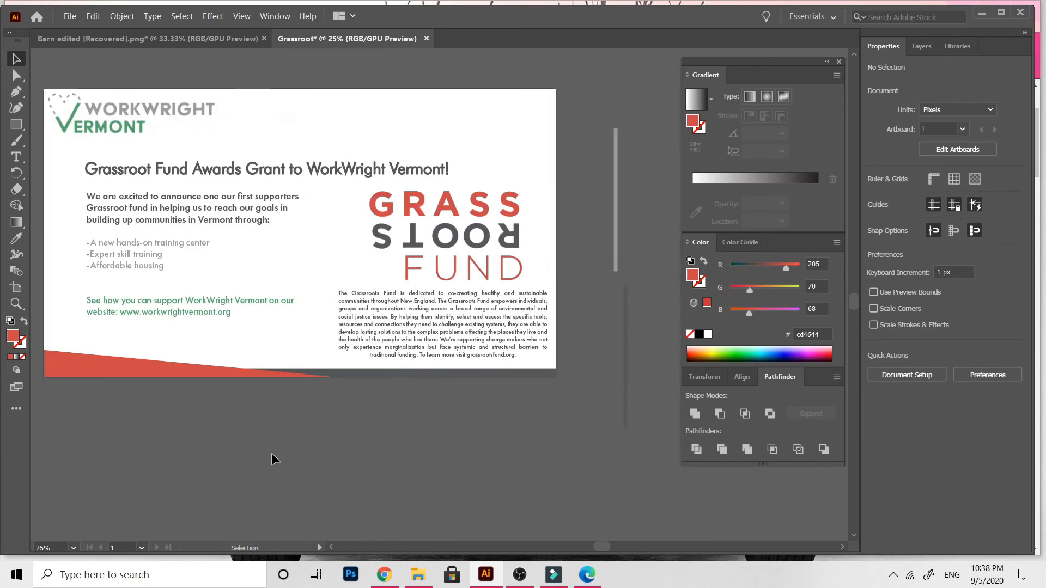
- Set the size of the whole title text to 72 pt
{"action": "left_click", "coordinate": [252, 170]}
{"action": "double_click", "coordinate": [252, 170]}
{"action": "key", "text": "ctrl+a"}
{"action": "left_click", "coordinate": [930, 347]}
{"action": "left_click", "coordinate": [949, 332]}
- Enlarge the title's text frame to about 1718 px wide and reposition it above the body text and logo
{"action": "left_click", "coordinate": [12, 61]}
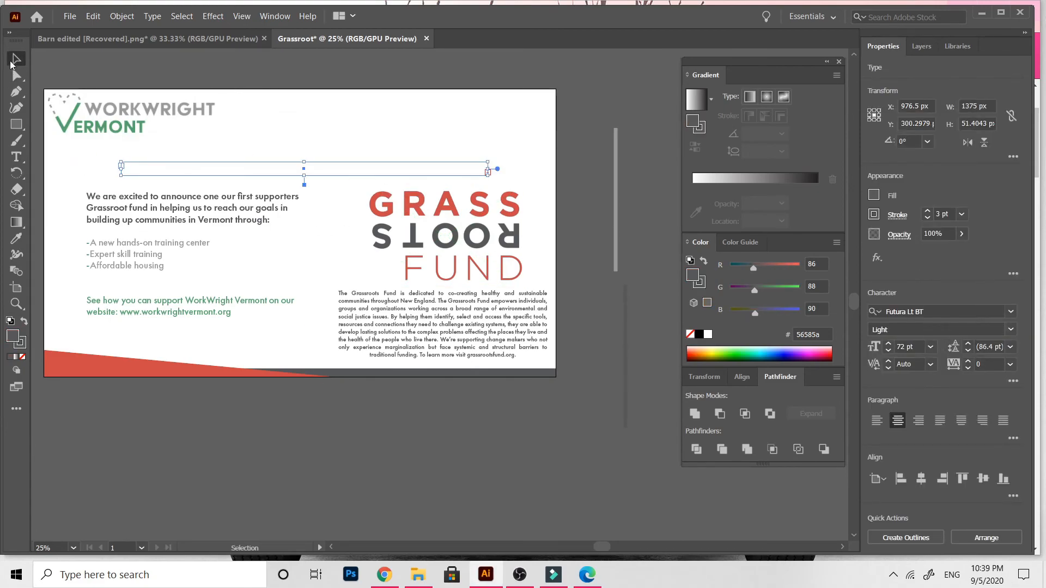
{"action": "mouse_move", "coordinate": [487, 176]}
{"action": "left_mouse_down"}
{"action": "mouse_move", "coordinate": [579, 187]}
{"action": "mouse_move", "coordinate": [496, 158]}
{"action": "left_mouse_up"}
{"action": "left_click", "coordinate": [427, 416]}
{"action": "left_click_drag", "start_coordinate": [386, 160], "coordinate": [377, 176]}
{"action": "left_click", "coordinate": [329, 387]}
- Try shifting the Grassroots Fund paragraph slightly to the left
{"action": "scroll", "coordinate": [329, 388], "scroll_direction": "down", "scroll_amount": 1}
{"action": "left_click_drag", "start_coordinate": [530, 246], "coordinate": [516, 247]}
{"action": "left_click", "coordinate": [497, 413]}
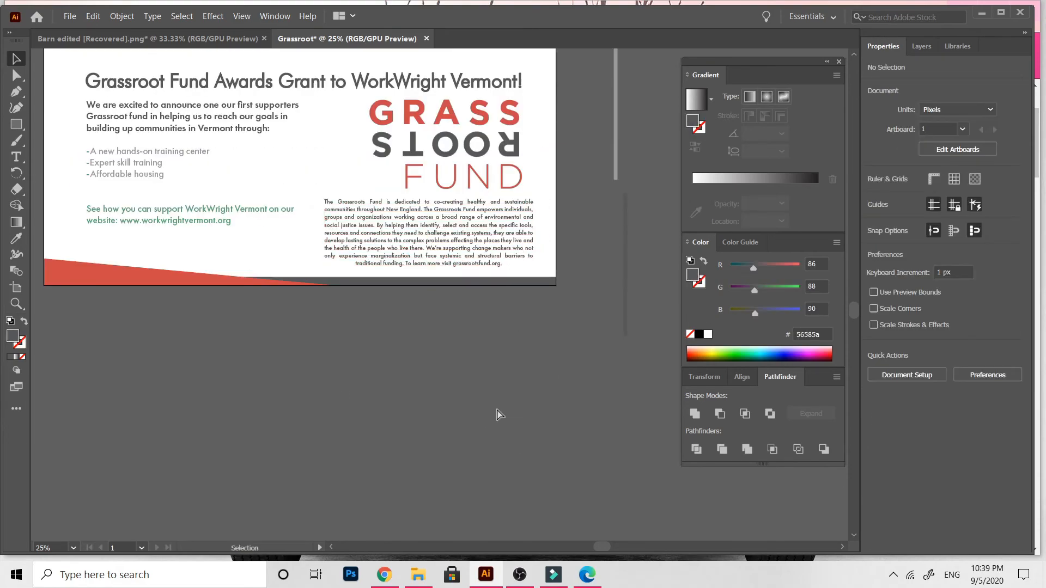
{"action": "key", "text": "ctrl+z"}
- Move the body text block slightly lower beneath the title
{"action": "scroll", "coordinate": [494, 422], "scroll_direction": "up", "scroll_amount": 1}
{"action": "scroll", "coordinate": [494, 421], "scroll_direction": "left", "scroll_amount": 2}
{"action": "left_click_drag", "start_coordinate": [258, 213], "coordinate": [252, 234]}
{"action": "left_click", "coordinate": [256, 360]}
{"action": "left_click", "coordinate": [259, 420]}
- Delete the leftover vertical strips on both sides of the artboard
{"action": "scroll", "coordinate": [259, 419], "scroll_direction": "right", "scroll_amount": 2}
{"action": "left_click", "coordinate": [633, 298]}
{"action": "key", "text": "Delete"}
{"action": "scroll", "coordinate": [240, 338], "scroll_direction": "left", "scroll_amount": 5}
{"action": "left_click", "coordinate": [149, 303]}
{"action": "key", "text": "Delete"}
- Change the green "See how you can support" sentence to the Light style of Futura PT
{"action": "double_click", "coordinate": [311, 270]}
{"action": "left_click_drag", "start_coordinate": [420, 320], "coordinate": [307, 303]}
{"action": "left_click", "coordinate": [272, 283]}
{"action": "left_click_drag", "start_coordinate": [410, 318], "coordinate": [277, 309]}
{"action": "left_click", "coordinate": [1011, 311]}
{"action": "left_click", "coordinate": [1010, 311]}
{"action": "left_click", "coordinate": [975, 330]}
{"action": "left_click", "coordinate": [975, 346]}
- Set the size of the green "See how you can support" sentence to 40 pt
{"action": "left_click", "coordinate": [930, 347]}
{"action": "left_click", "coordinate": [953, 329]}
{"action": "left_click", "coordinate": [16, 58]}
{"action": "left_click", "coordinate": [66, 138]}
{"action": "left_click", "coordinate": [433, 328]}
{"action": "left_click_drag", "start_coordinate": [378, 328], "coordinate": [271, 307]}
{"action": "double_click", "coordinate": [416, 331]}
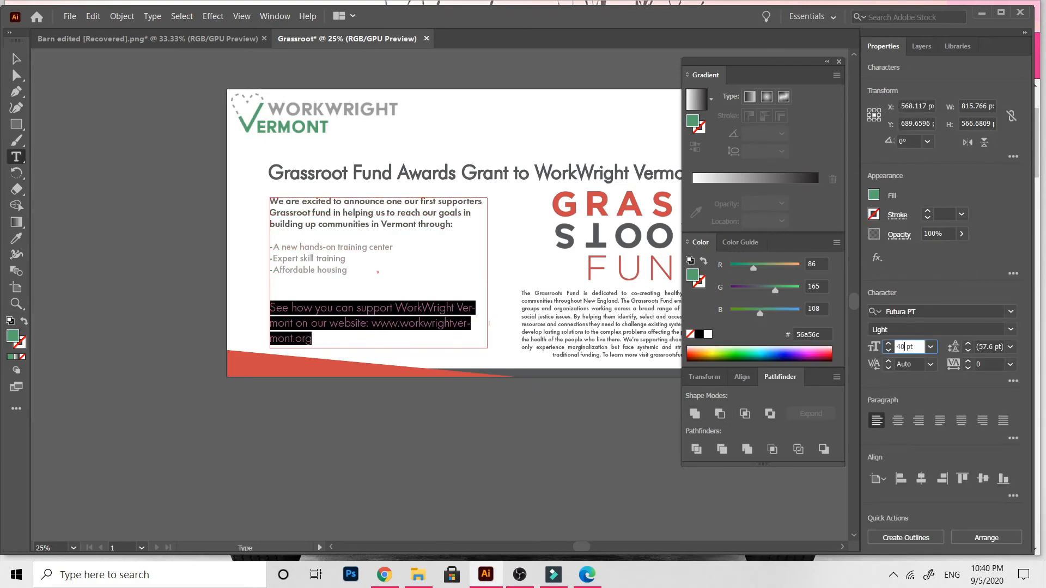
{"action": "left_click", "coordinate": [17, 58]}
{"action": "left_click", "coordinate": [147, 301]}
- Set the stroke weight of the title text to 2 pt
{"action": "scroll", "coordinate": [381, 191], "scroll_direction": "right", "scroll_amount": 3}
{"action": "triple_click", "coordinate": [385, 179]}
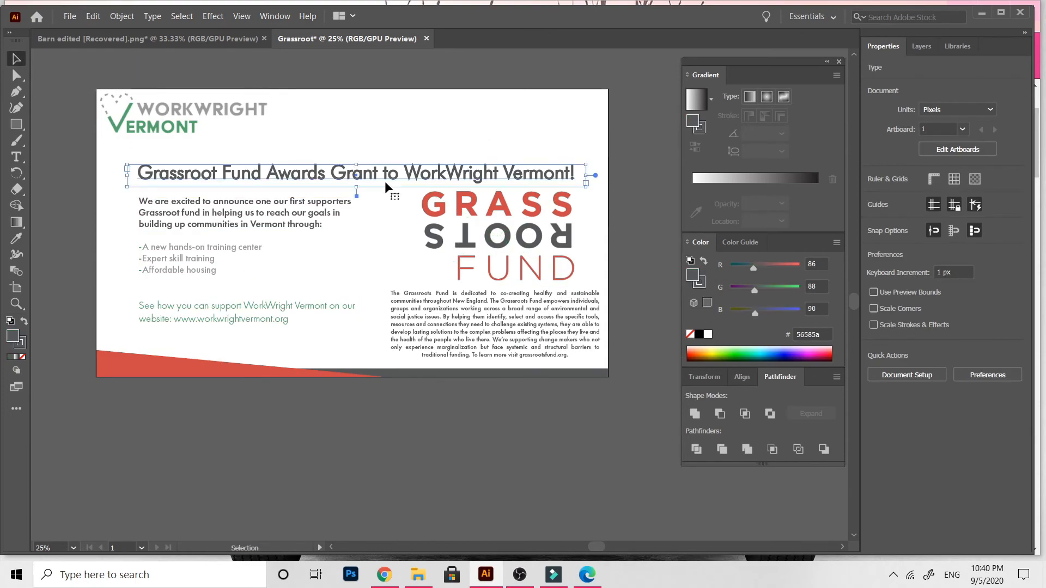
{"action": "left_click", "coordinate": [962, 214]}
{"action": "left_click", "coordinate": [983, 288]}
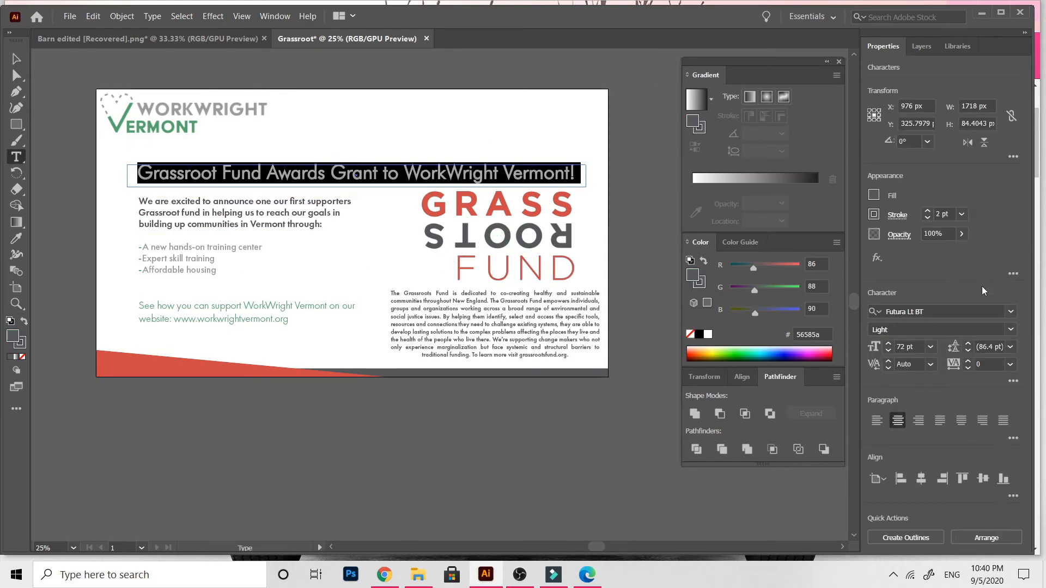
- Move the title text up slightly, away from the announcement paragraph beneath it
{"action": "left_click", "coordinate": [436, 481]}
{"action": "left_click", "coordinate": [16, 58]}
{"action": "left_click_drag", "start_coordinate": [395, 173], "coordinate": [394, 168]}
- Try a different Futura style on the title text, then undo it
{"action": "double_click", "coordinate": [394, 167]}
{"action": "triple_click", "coordinate": [394, 167]}
{"action": "left_click", "coordinate": [1010, 329]}
{"action": "left_click", "coordinate": [1002, 362]}
{"action": "left_click", "coordinate": [616, 419]}
{"action": "key", "text": "ctrl+z"}
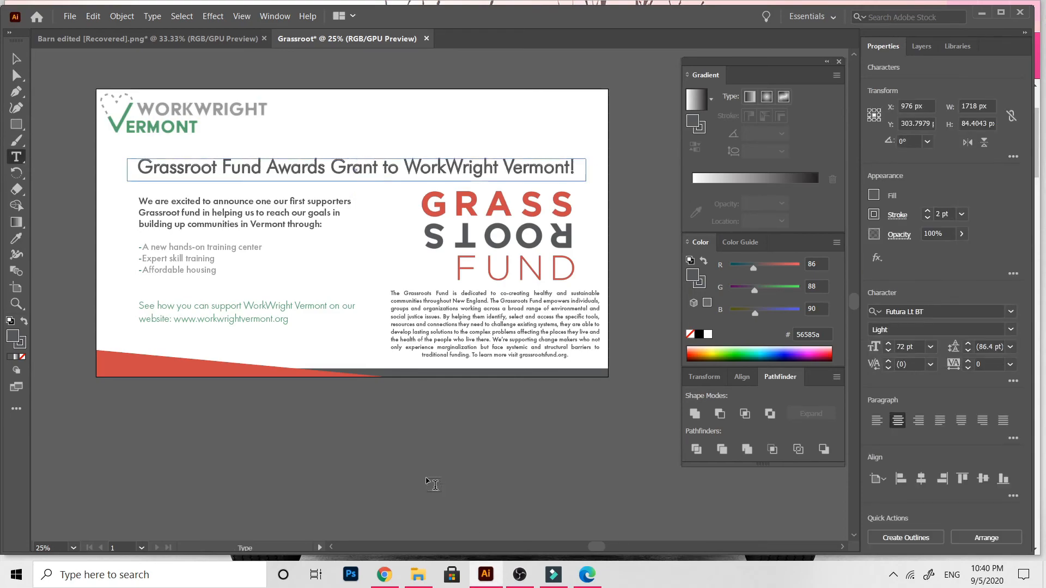
- On the background layer, draw a full-width rectangle about 1920 by 182 px behind the WorkWright Vermont logo
{"action": "left_click", "coordinate": [60, 77]}
{"action": "left_click", "coordinate": [16, 125]}
{"action": "left_click", "coordinate": [923, 46]}
{"action": "left_click", "coordinate": [948, 110]}
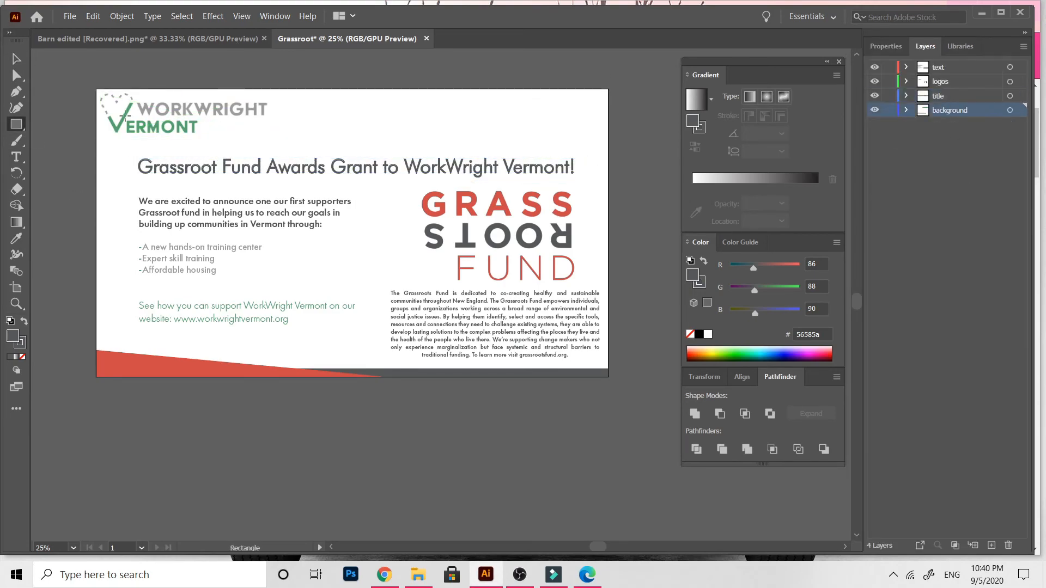
{"action": "left_click_drag", "start_coordinate": [96, 88], "coordinate": [607, 137]}
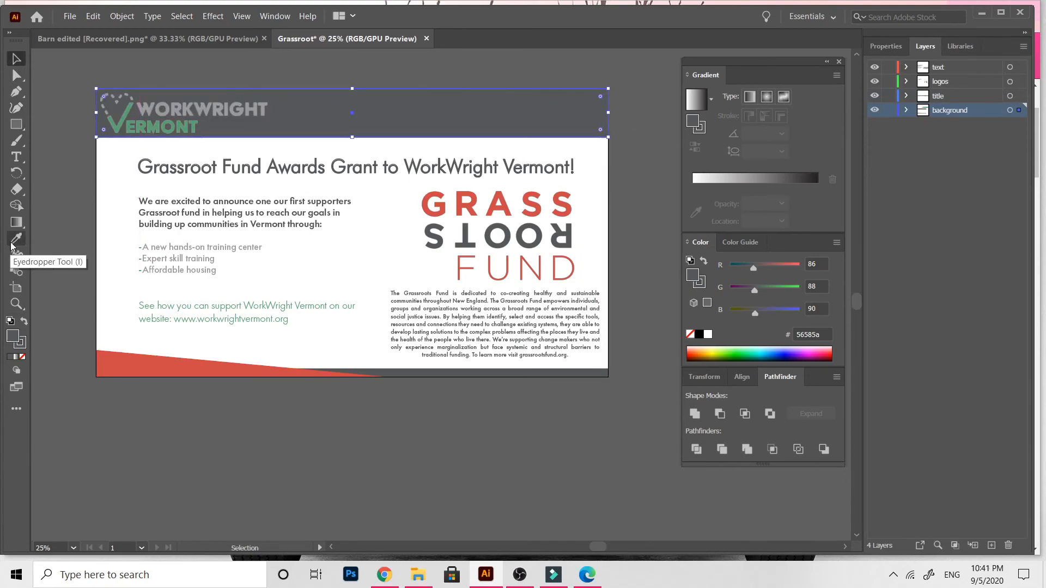
- Give the band behind the WorkWright Vermont logo no outline and set its opacity to 17%
{"action": "left_click", "coordinate": [887, 48]}
{"action": "left_click", "coordinate": [962, 233]}
{"action": "left_click_drag", "start_coordinate": [960, 250], "coordinate": [919, 252]}
{"action": "left_click", "coordinate": [480, 467]}
{"action": "key", "text": "ctrl+z"}
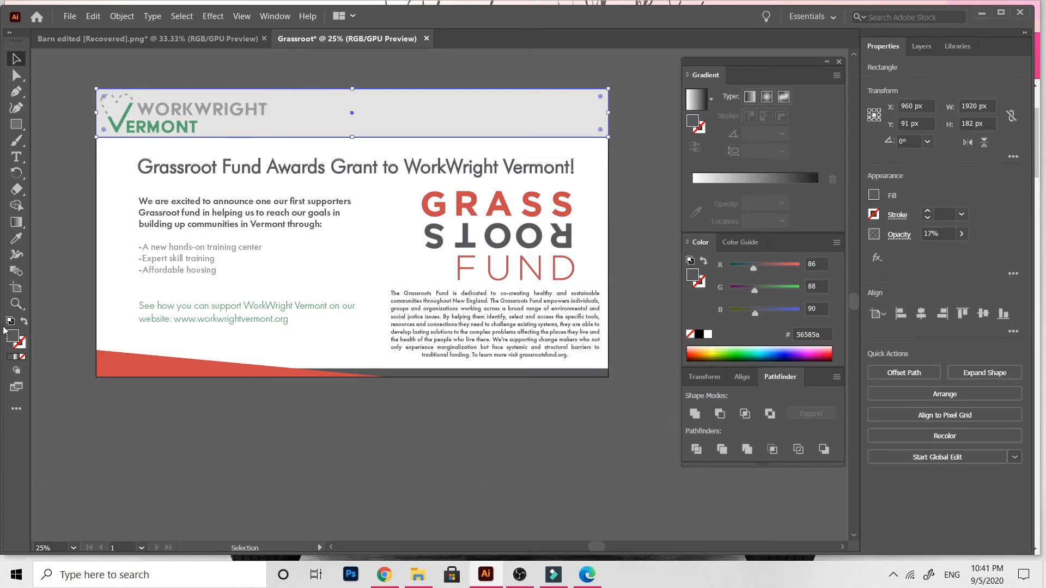
- Fill the band behind the logo with mint green 75d8b7 and set its opacity to 11%
{"action": "double_click", "coordinate": [13, 336]}
{"action": "left_click_drag", "start_coordinate": [544, 276], "coordinate": [538, 285]}
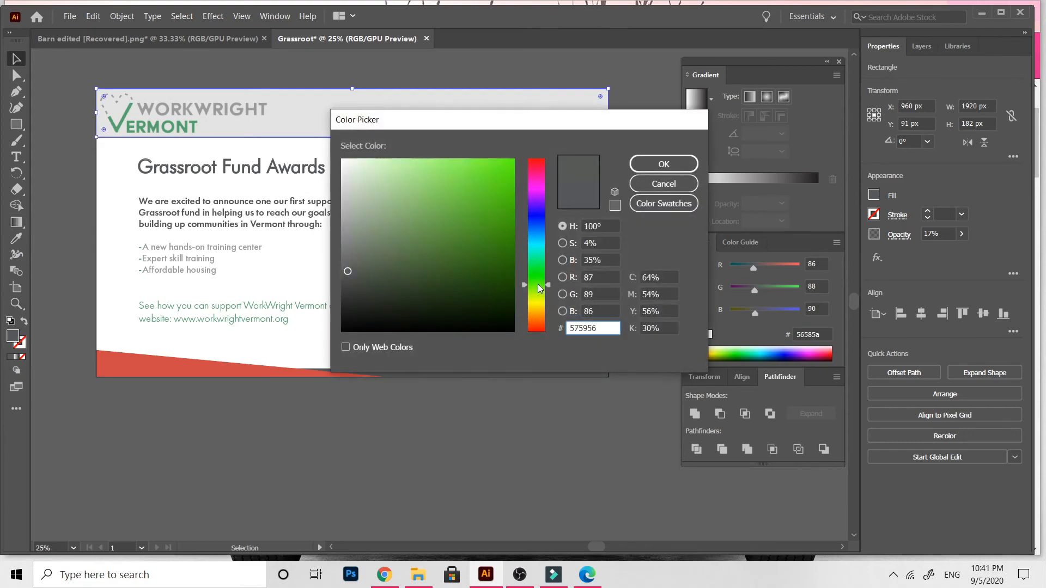
{"action": "left_click", "coordinate": [663, 164]}
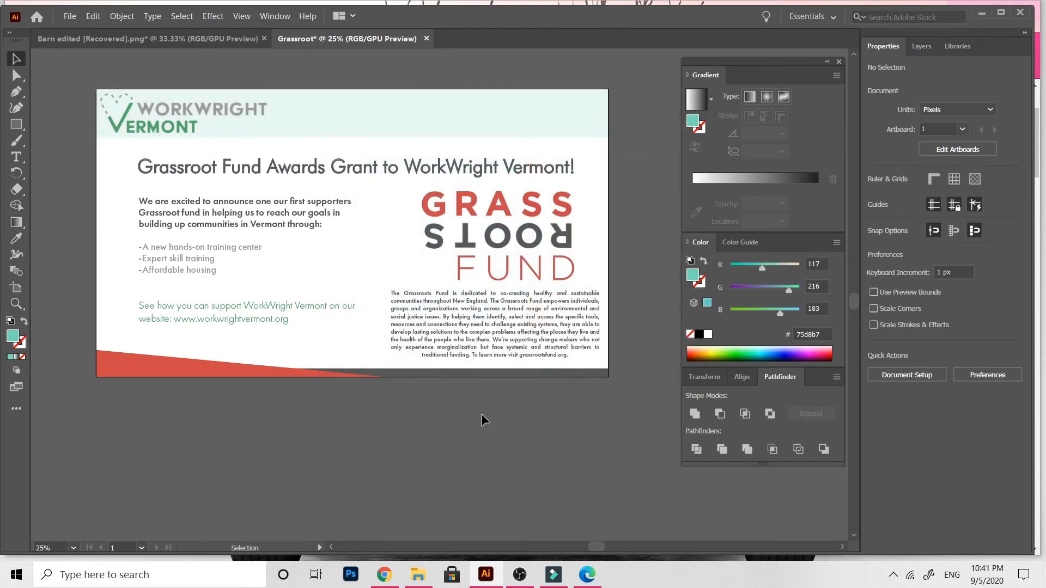
{"action": "left_click", "coordinate": [543, 105]}
{"action": "left_click_drag", "start_coordinate": [915, 250], "coordinate": [912, 250]}
{"action": "left_click", "coordinate": [655, 413]}
- Move the band below the logo header and stretch it to the dark bottom bar, making it 1920 by 868 px
{"action": "left_click_drag", "start_coordinate": [556, 110], "coordinate": [567, 158]}
{"action": "left_click_drag", "start_coordinate": [352, 185], "coordinate": [382, 371]}
{"action": "left_click", "coordinate": [370, 432]}
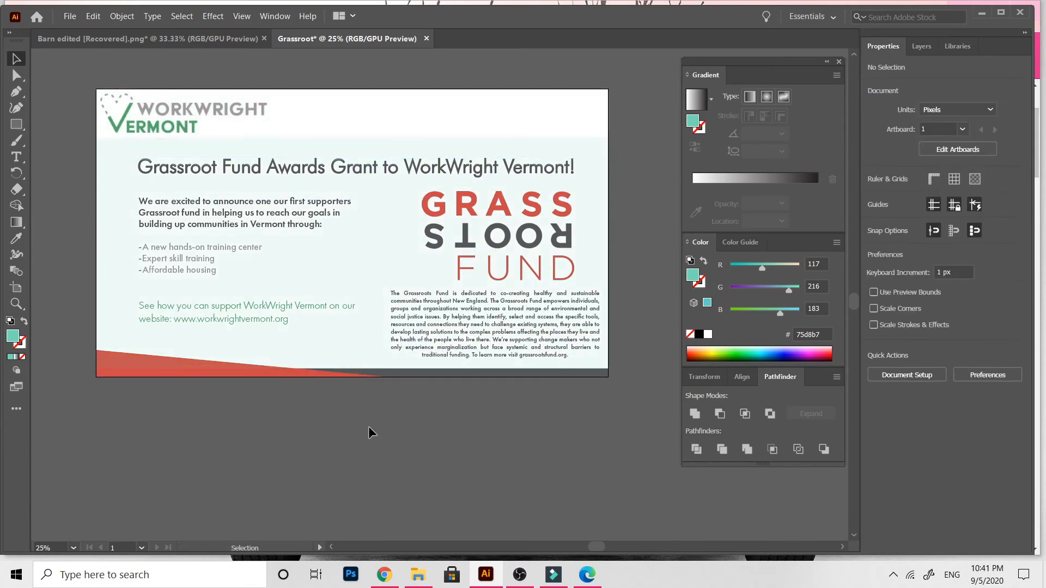
- Recolor the large background rectangle peach, using fill color eac29d
{"action": "left_click", "coordinate": [106, 251]}
{"action": "double_click", "coordinate": [13, 336]}
{"action": "left_click", "coordinate": [534, 319]}
{"action": "left_click", "coordinate": [373, 172]}
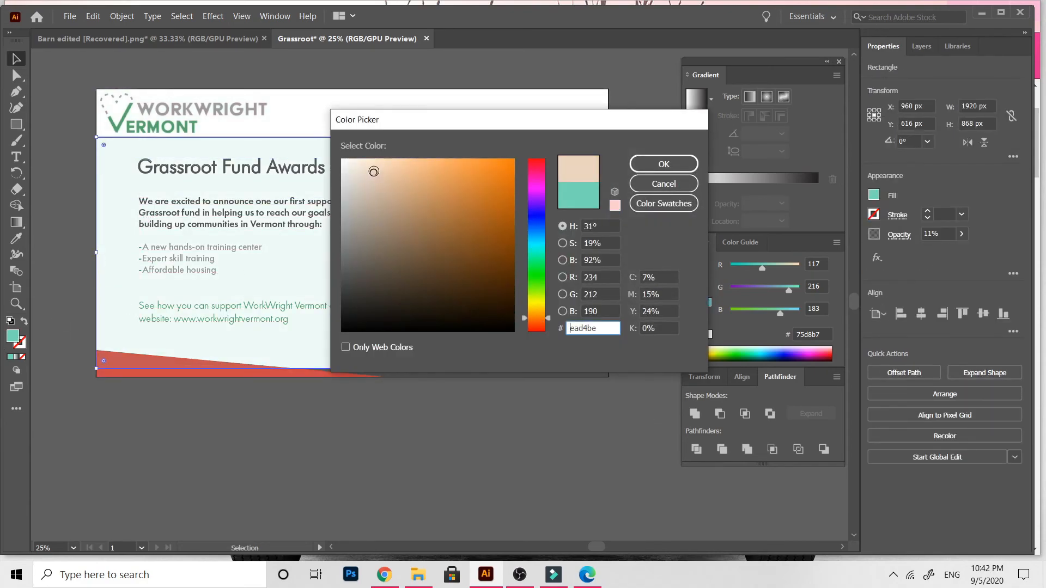
{"action": "left_click", "coordinate": [663, 163]}
{"action": "double_click", "coordinate": [13, 336]}
{"action": "left_click", "coordinate": [397, 172]}
{"action": "left_click", "coordinate": [663, 163]}
{"action": "left_click", "coordinate": [327, 502]}
- Set the large background rectangle's opacity to 25%
{"action": "left_click", "coordinate": [591, 256]}
{"action": "left_click", "coordinate": [960, 215]}
{"action": "left_click", "coordinate": [961, 216]}
{"action": "left_click", "coordinate": [961, 234]}
{"action": "left_click", "coordinate": [922, 249]}
{"action": "left_click", "coordinate": [590, 442]}
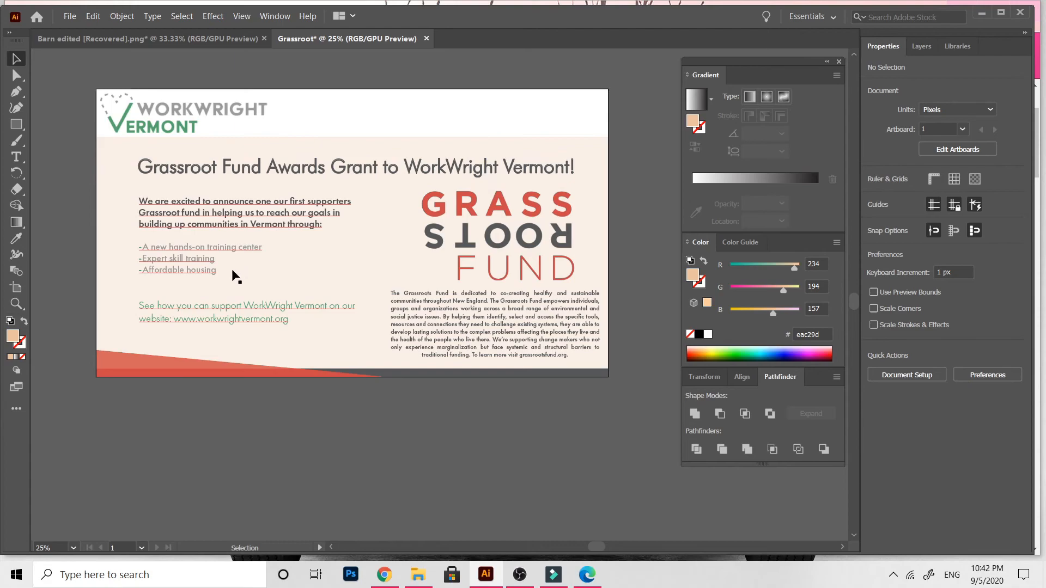
- Draw a rectangle about 811 by 287 px behind the fund description and fill it with white sampled from the header
{"action": "key", "text": "m"}
{"action": "left_click_drag", "start_coordinate": [562, 352], "coordinate": [616, 363]}
{"action": "left_click", "coordinate": [15, 238]}
{"action": "left_click", "coordinate": [305, 115]}
{"action": "left_click", "coordinate": [15, 58]}
{"action": "left_click", "coordinate": [330, 434]}
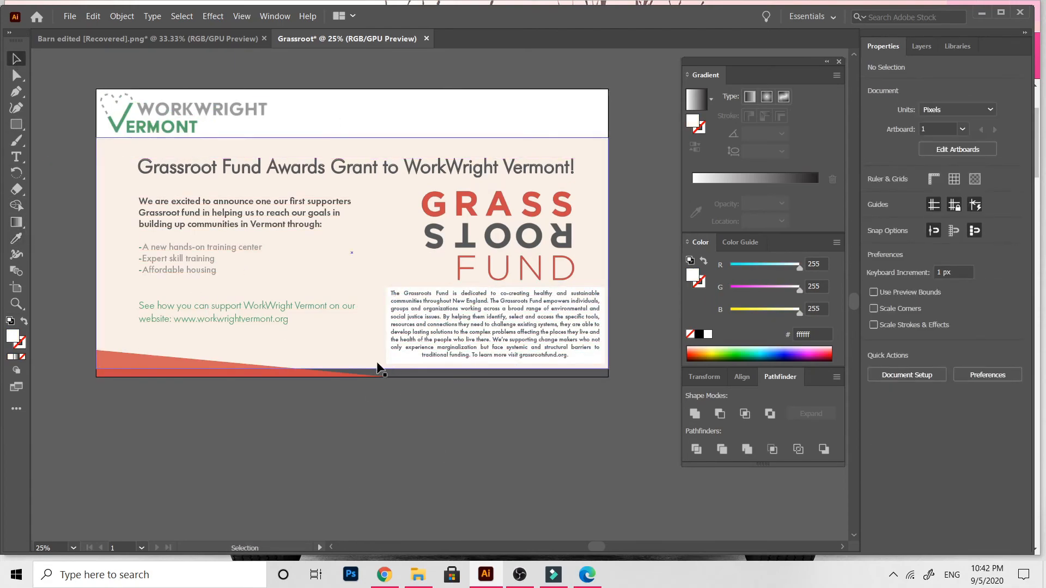
- Set the opacity of the white box behind the fund description to 64%
{"action": "key", "text": "ctrl+equal"}
{"action": "left_click", "coordinate": [388, 332]}
{"action": "scroll", "coordinate": [338, 371], "scroll_direction": "right", "scroll_amount": 3}
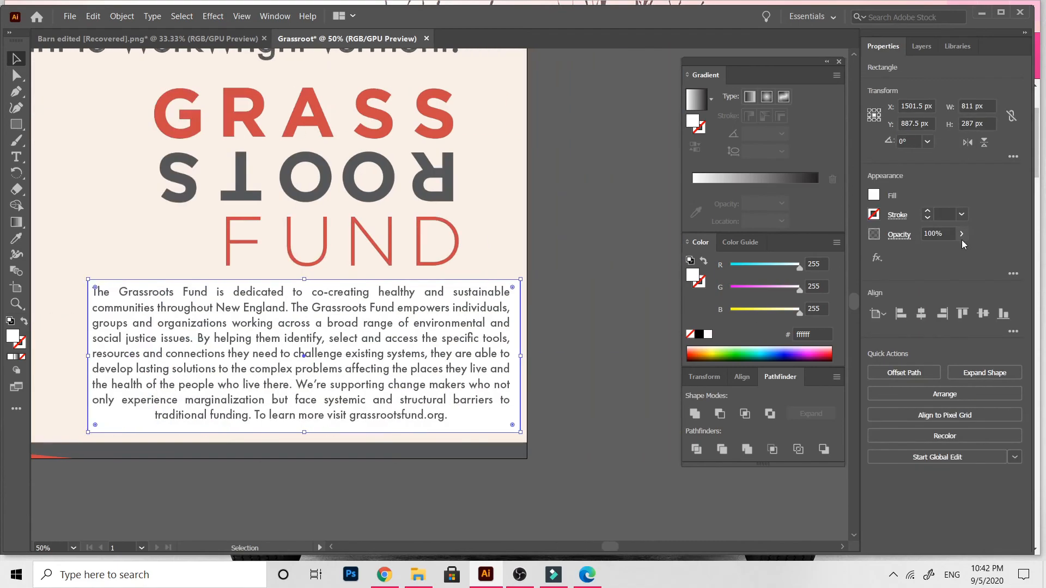
{"action": "left_click", "coordinate": [628, 454]}
{"action": "scroll", "coordinate": [317, 427], "scroll_direction": "left", "scroll_amount": 3}
{"action": "left_click", "coordinate": [317, 427]}
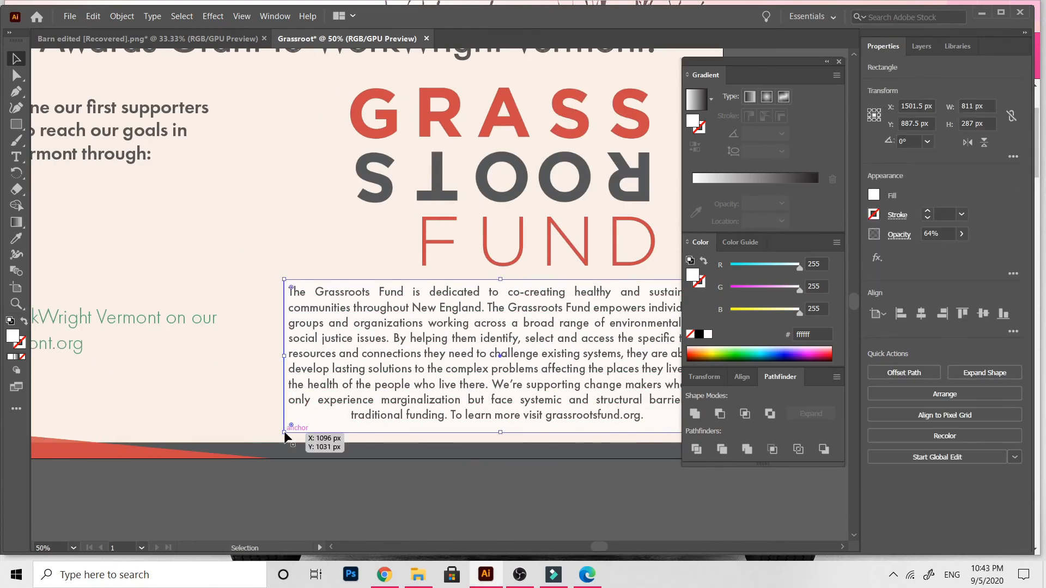
- Place a copy of the translucent white box behind the announcement text, list and call to action, and resize it to cover them
{"action": "key", "text": "ctrl+minus"}
{"action": "key", "text": "ctrl+minus"}
{"action": "scroll", "coordinate": [285, 436], "scroll_direction": "left", "scroll_amount": 2}
{"action": "key", "text": "ctrl+v"}
{"action": "left_click_drag", "start_coordinate": [428, 325], "coordinate": [318, 295]}
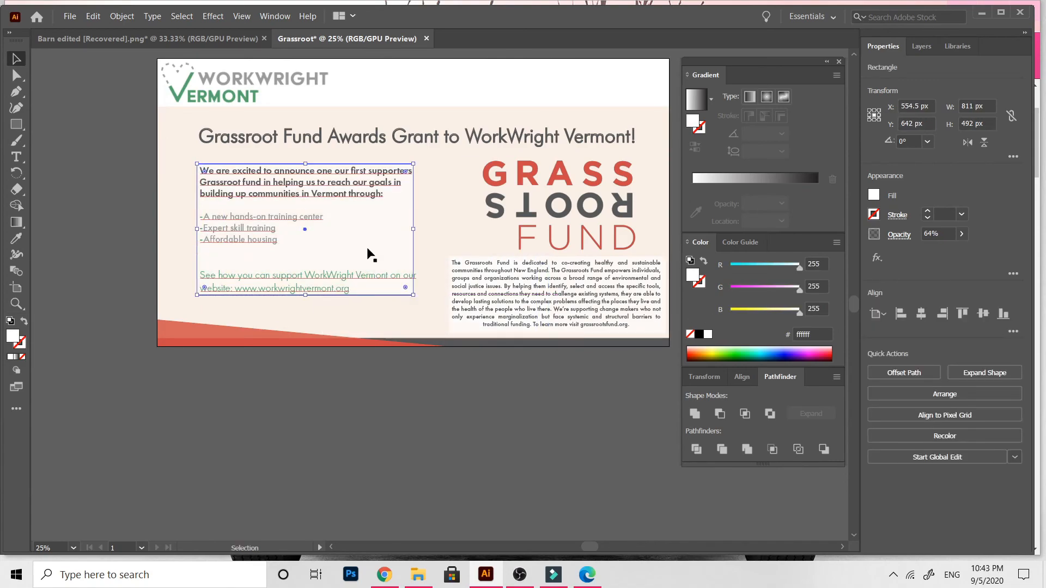
{"action": "left_click_drag", "start_coordinate": [413, 228], "coordinate": [418, 229]}
{"action": "left_click_drag", "start_coordinate": [307, 295], "coordinate": [309, 300]}
{"action": "left_click", "coordinate": [315, 420]}
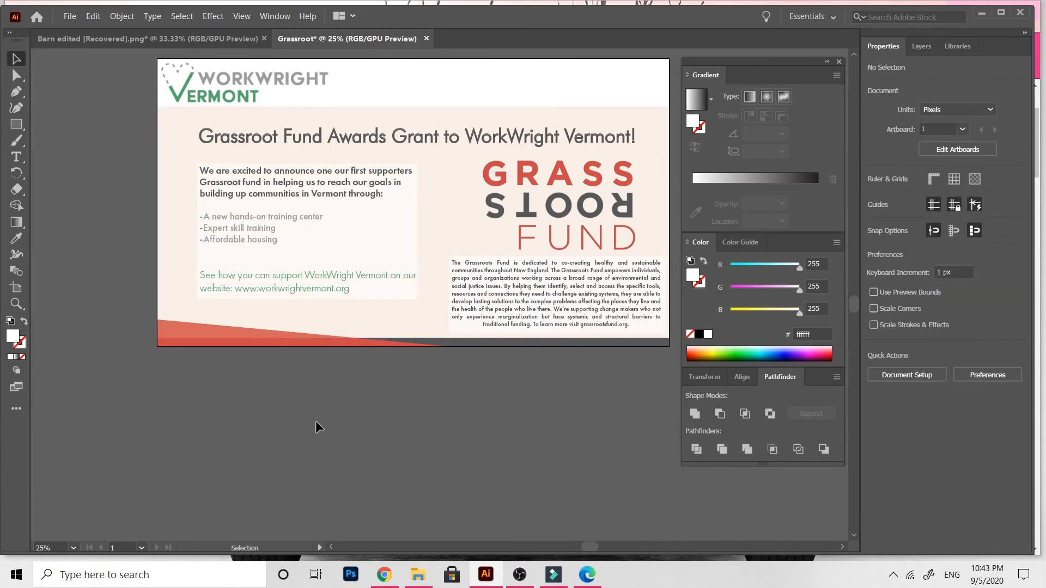
{"action": "scroll", "coordinate": [399, 295], "scroll_direction": "up", "scroll_amount": 2}
{"action": "left_click", "coordinate": [401, 297]}
{"action": "left_click", "coordinate": [294, 478]}
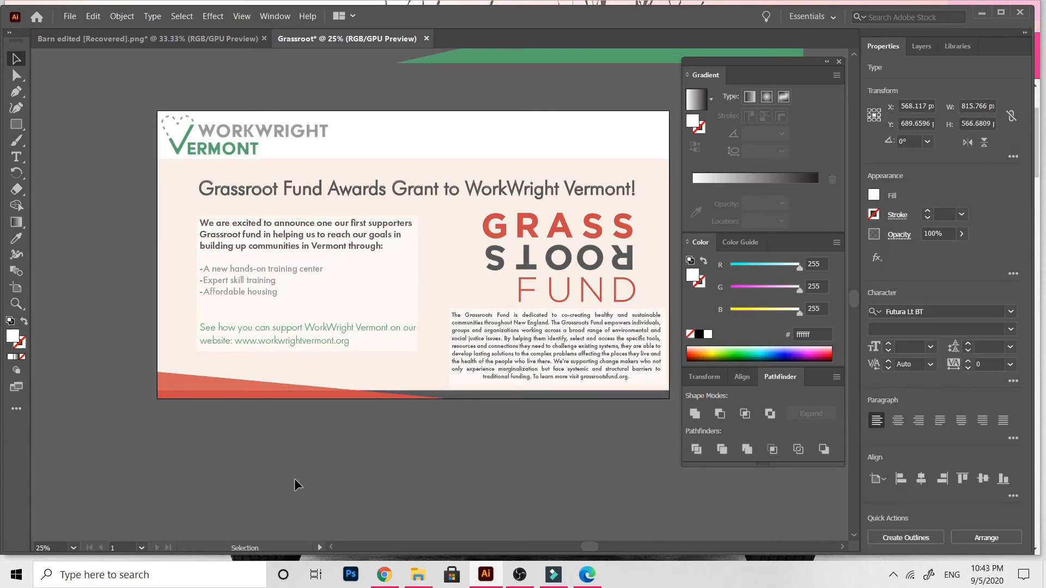
{"action": "scroll", "coordinate": [295, 479], "scroll_direction": "right", "scroll_amount": 4}
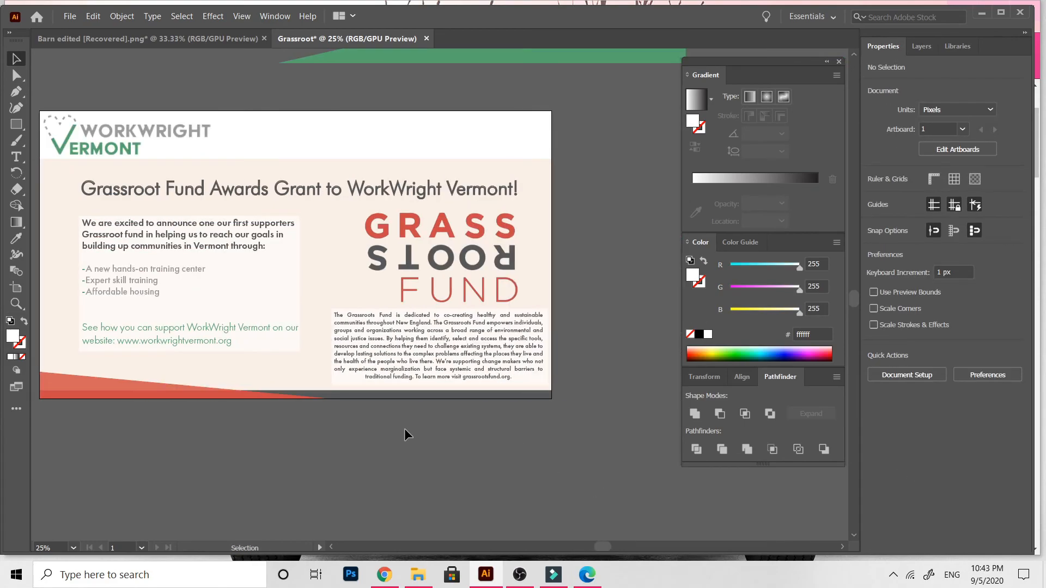
{"action": "scroll", "coordinate": [138, 132], "scroll_direction": "left", "scroll_amount": 6}
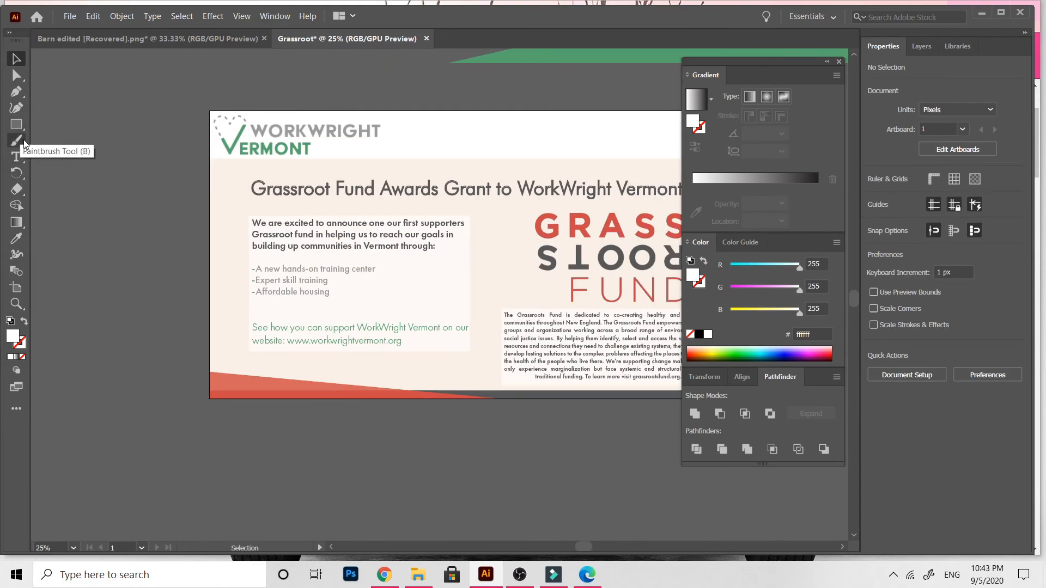
- With the Pencil tool, draw a curve about 122 by 595 px from the WorkWright Vermont logo down the artboard's left edge
{"action": "left_click_drag", "start_coordinate": [19, 142], "coordinate": [70, 168]}
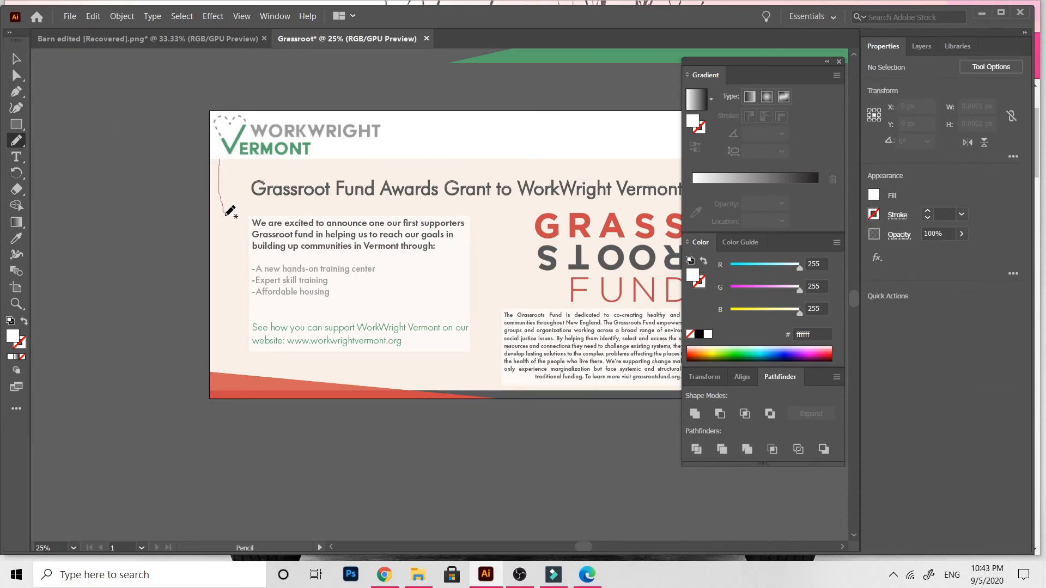
{"action": "left_click_drag", "start_coordinate": [248, 256], "coordinate": [249, 256]}
{"action": "key", "text": "ctrl+z"}
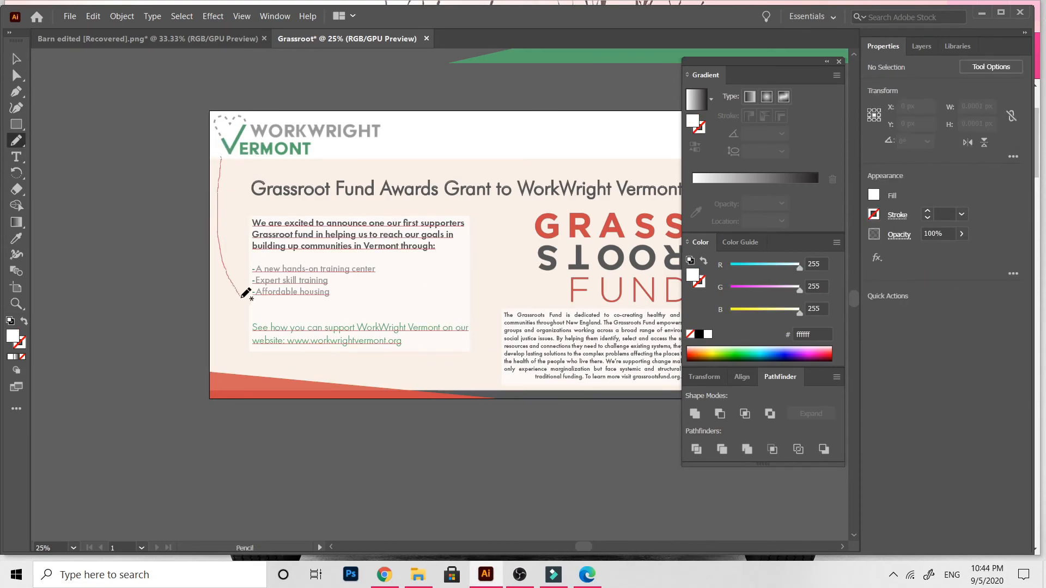
{"action": "left_click_drag", "start_coordinate": [240, 295], "coordinate": [249, 315]}
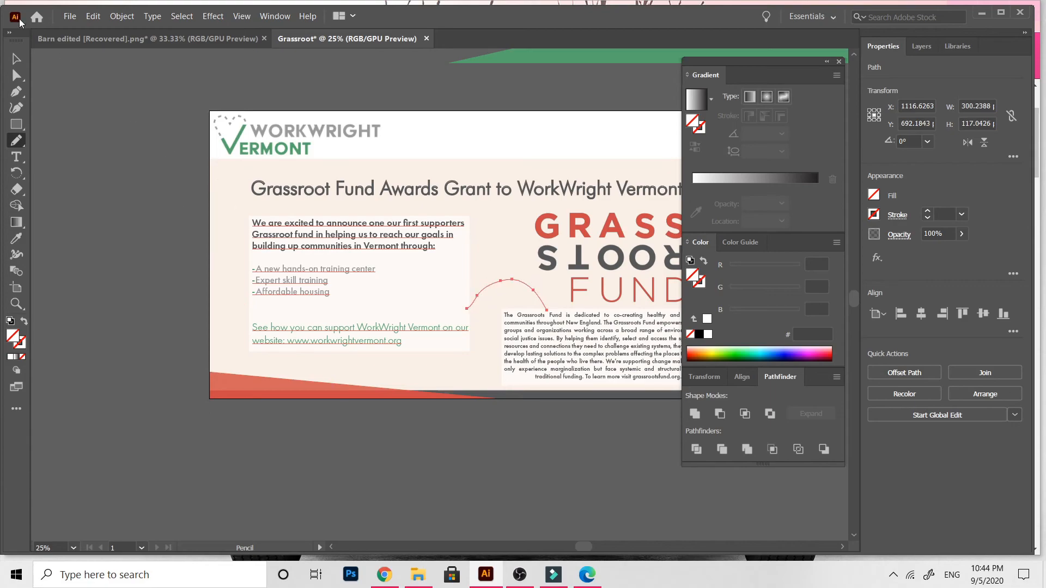
- Give the curve along the artboard's left edge a white 5 pt stroke
{"action": "left_click", "coordinate": [17, 59]}
{"action": "left_click", "coordinate": [219, 238]}
{"action": "left_click", "coordinate": [960, 214]}
{"action": "left_click", "coordinate": [976, 271]}
{"action": "double_click", "coordinate": [22, 344]}
{"action": "left_click", "coordinate": [677, 163]}
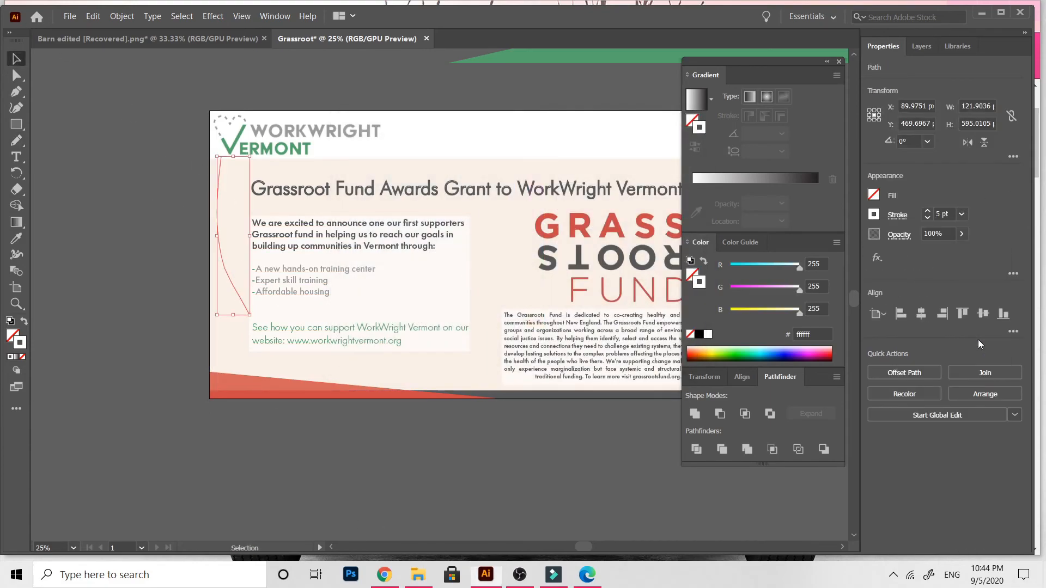
{"action": "left_click", "coordinate": [334, 499]}
- Draw a looping freehand curve about 317 by 149 px connecting the two white text boxes
{"action": "scroll", "coordinate": [334, 500], "scroll_direction": "right", "scroll_amount": 3}
{"action": "left_click", "coordinate": [16, 141]}
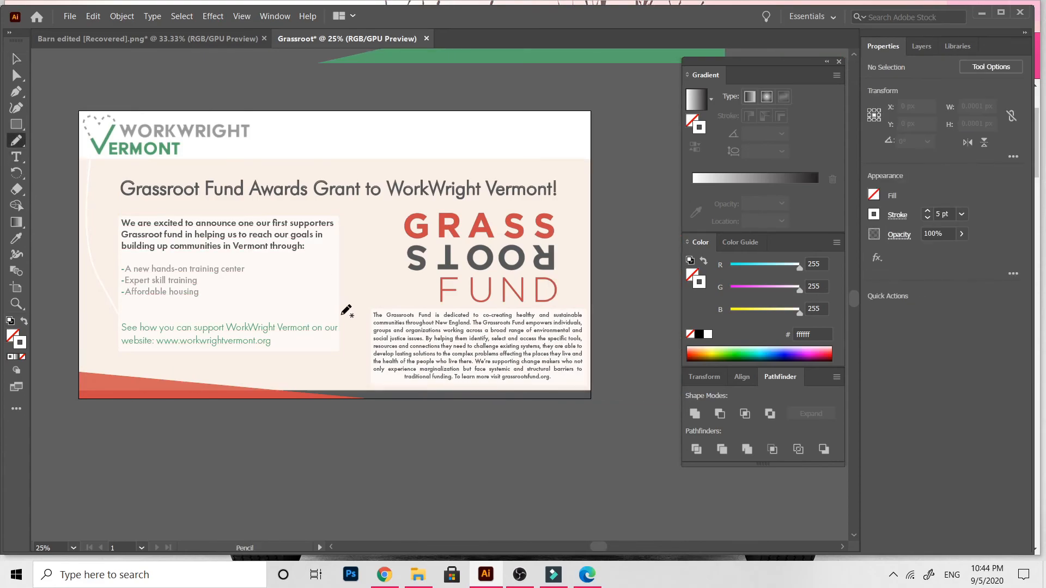
{"action": "left_click_drag", "start_coordinate": [426, 303], "coordinate": [427, 304]}
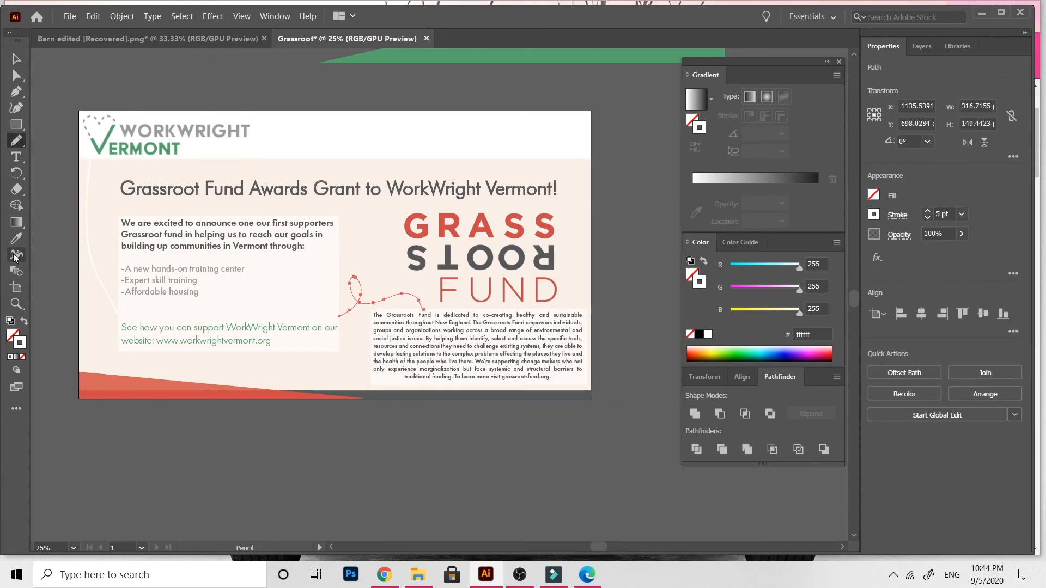
{"action": "left_click", "coordinate": [17, 59]}
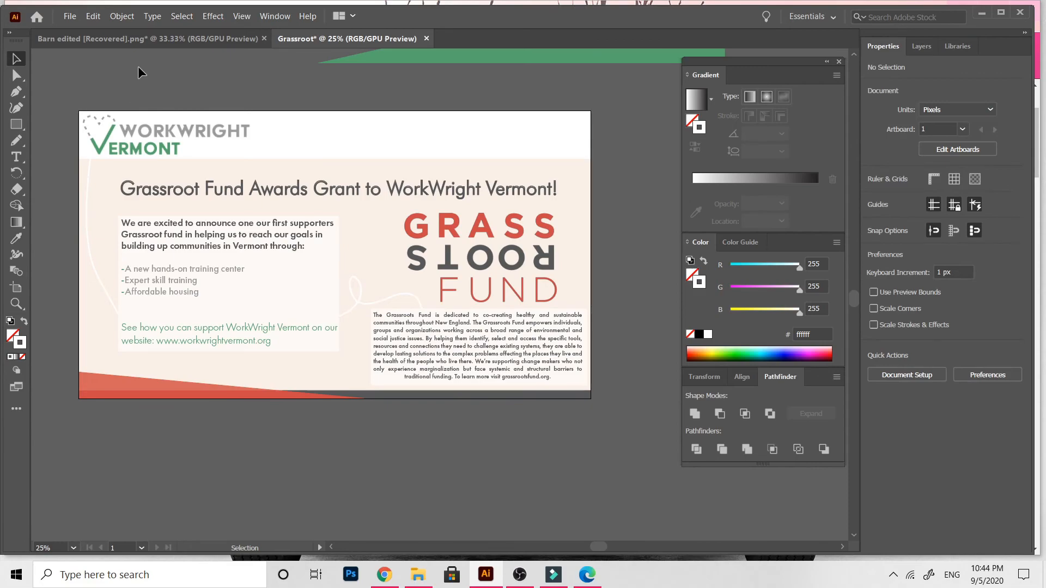
- Turn the left edge curve into a dashed line with 12 pt dashes
{"action": "left_click", "coordinate": [87, 234]}
{"action": "left_click", "coordinate": [896, 215]}
{"action": "left_click", "coordinate": [765, 310]}
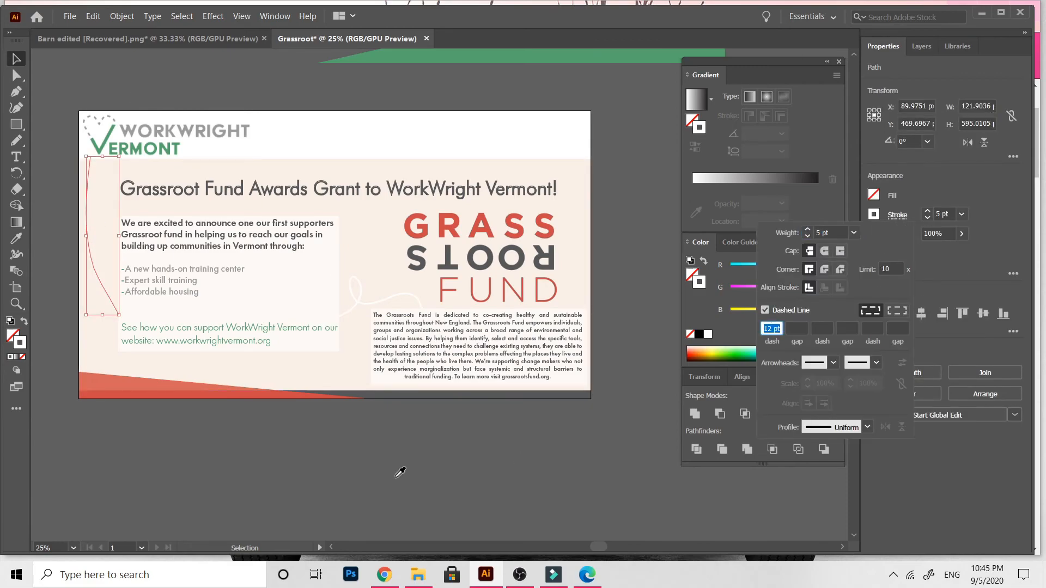
{"action": "left_click", "coordinate": [400, 471]}
- Copy the dashed white stroke style from the left edge curve onto the looping curve
{"action": "left_click", "coordinate": [356, 298]}
{"action": "left_click", "coordinate": [16, 238]}
{"action": "left_click", "coordinate": [89, 240]}
{"action": "key", "text": "v"}
{"action": "left_click", "coordinate": [195, 447]}
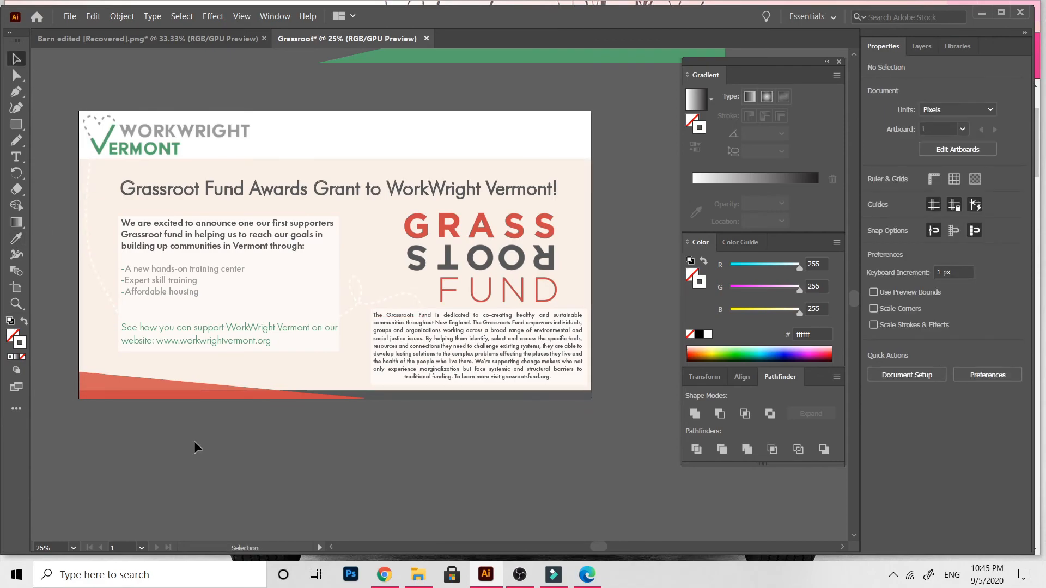
- Draw a freehand curve about 93 by 595 px along the artboard's right edge, between the fund description and the header
{"action": "key", "text": "n"}
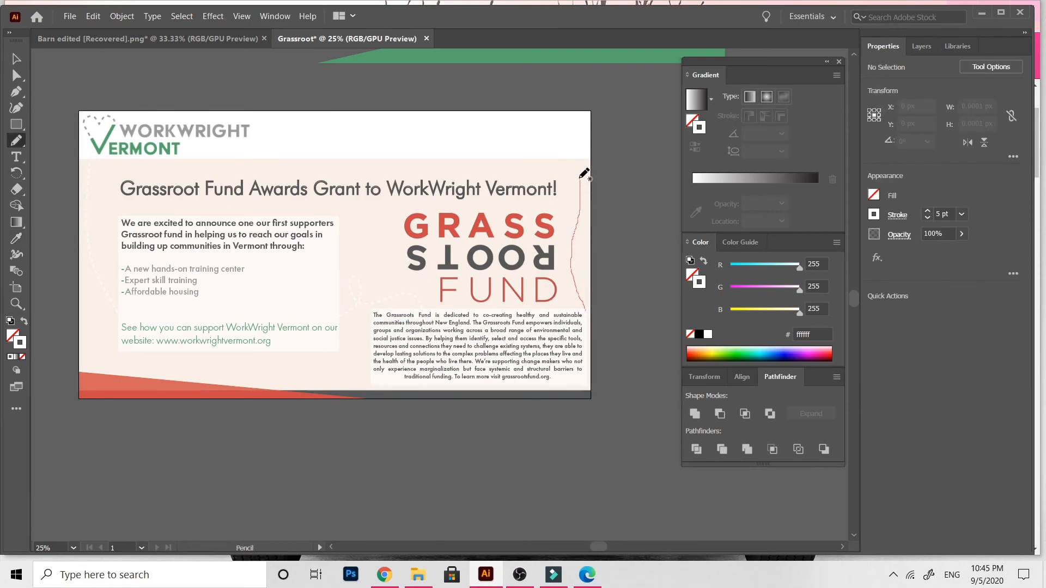
{"action": "left_click_drag", "start_coordinate": [581, 179], "coordinate": [561, 150]}
{"action": "left_click", "coordinate": [291, 452]}
- Recolor the large background rectangle light green, using fill color c1e89e
{"action": "left_click", "coordinate": [354, 362]}
{"action": "double_click", "coordinate": [691, 275]}
{"action": "left_click", "coordinate": [459, 463]}
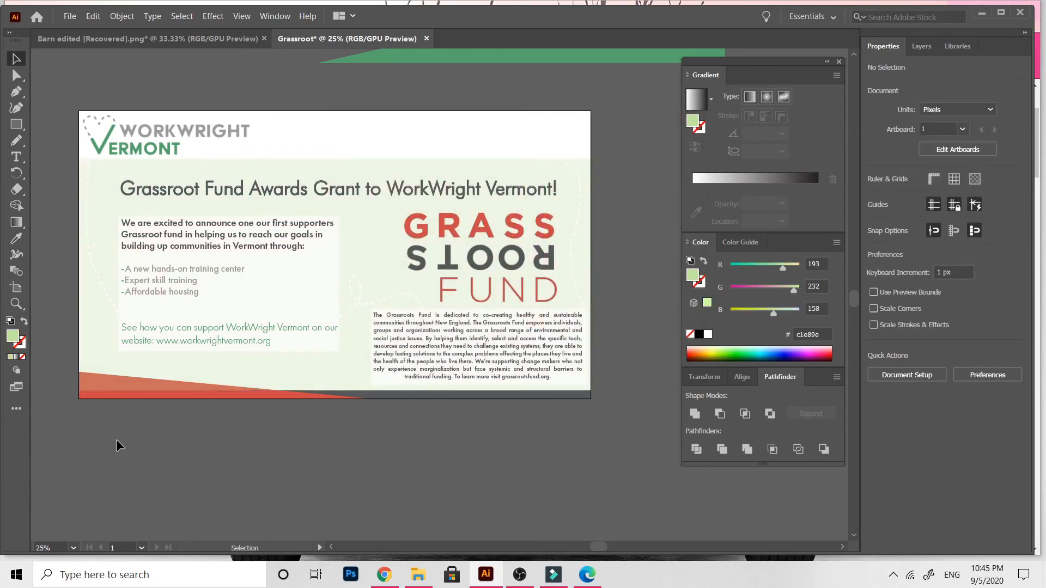
- Recolor the large background rectangle mint, using fill color 9ee5ce
{"action": "left_click", "coordinate": [358, 381]}
{"action": "double_click", "coordinate": [12, 336]}
{"action": "left_click", "coordinate": [536, 254]}
{"action": "left_click", "coordinate": [664, 164]}
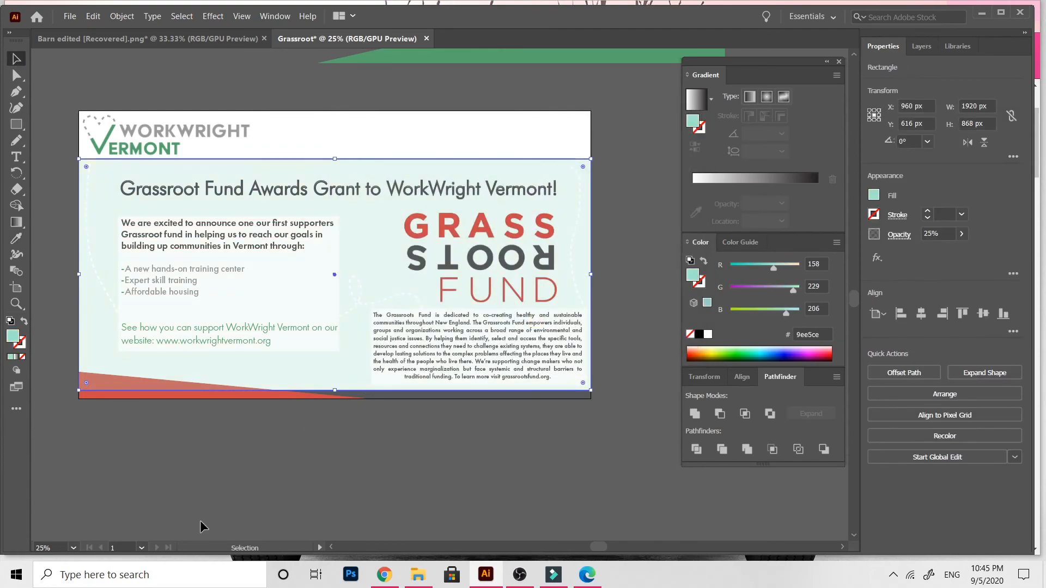
{"action": "left_click", "coordinate": [219, 487]}
- Recolor the large background rectangle gray, using fill color a0aaa7
{"action": "scroll", "coordinate": [219, 487], "scroll_direction": "down", "scroll_amount": 2}
{"action": "left_click", "coordinate": [348, 119]}
{"action": "double_click", "coordinate": [12, 336]}
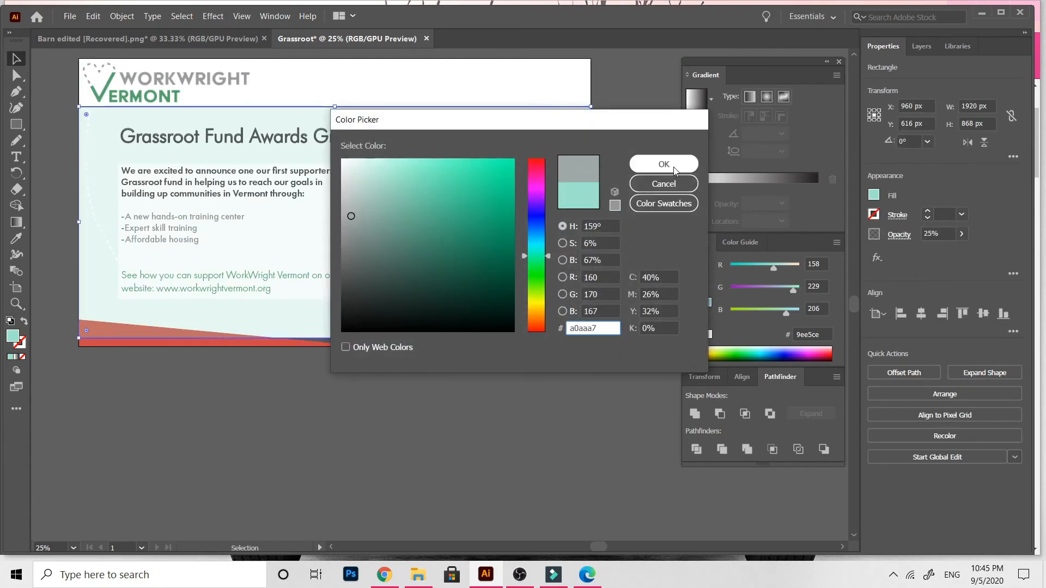
{"action": "key", "text": "Return"}
{"action": "left_click", "coordinate": [159, 459]}
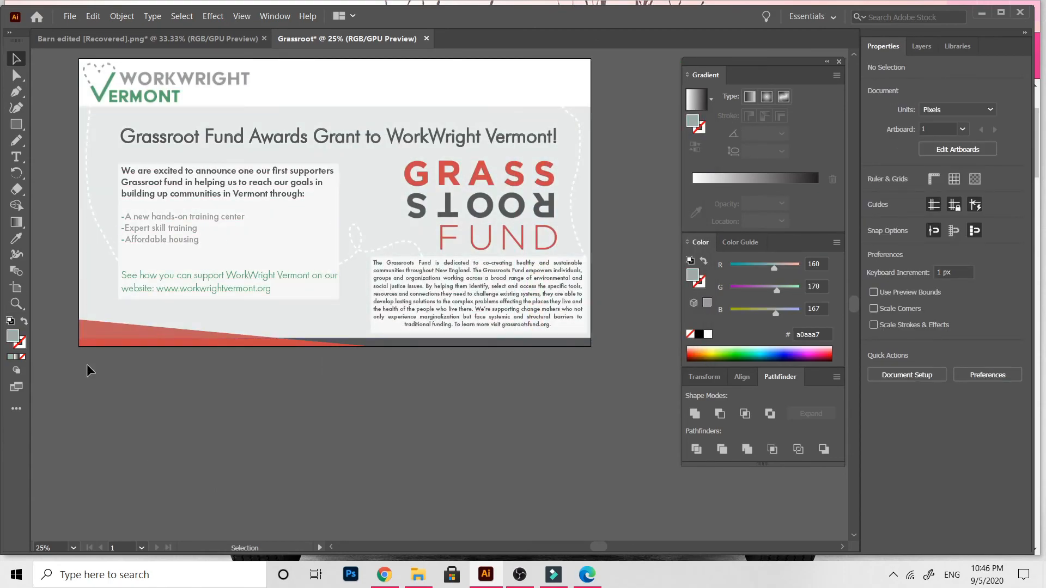
- Apply the green of the "See how you can support" sentence to the left edge curve's stroke
{"action": "left_click", "coordinate": [106, 248]}
{"action": "key", "text": "i"}
{"action": "left_click", "coordinate": [180, 277]}
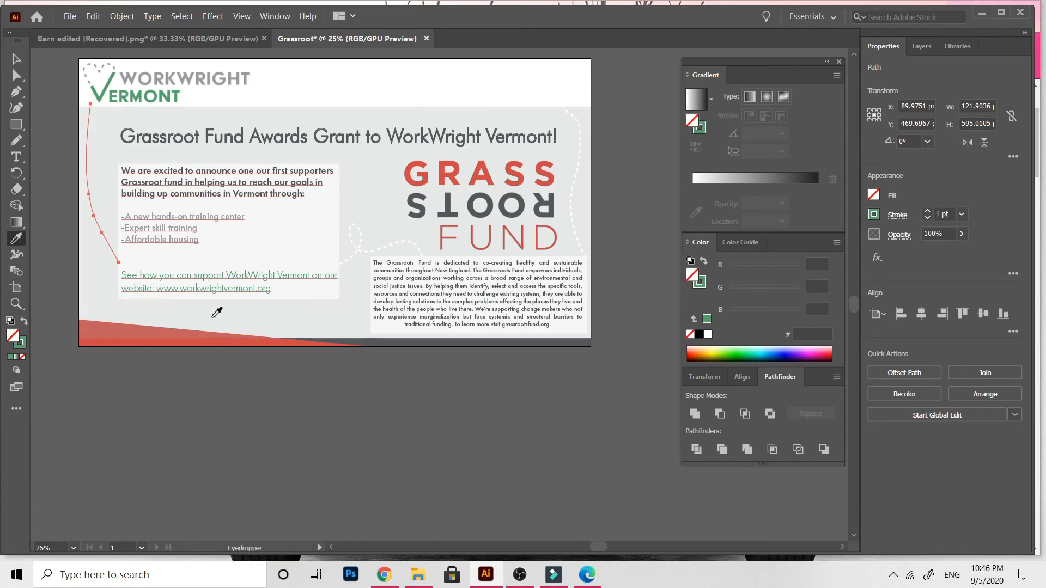
- Make the green left edge curve dashed again and set its stroke weight to 4 pt
{"action": "left_click", "coordinate": [893, 216]}
{"action": "left_click", "coordinate": [767, 311]}
{"action": "left_click", "coordinate": [961, 214]}
{"action": "left_click", "coordinate": [960, 214]}
{"action": "left_click", "coordinate": [974, 318]}
{"action": "left_click", "coordinate": [15, 59]}
{"action": "left_click", "coordinate": [140, 430]}
- Copy the green dashed stroke style from the left edge curve onto the looping curve
{"action": "left_click", "coordinate": [359, 252]}
{"action": "left_click", "coordinate": [16, 239]}
{"action": "left_click", "coordinate": [87, 153]}
{"action": "key", "text": "v"}
{"action": "left_click", "coordinate": [168, 428]}
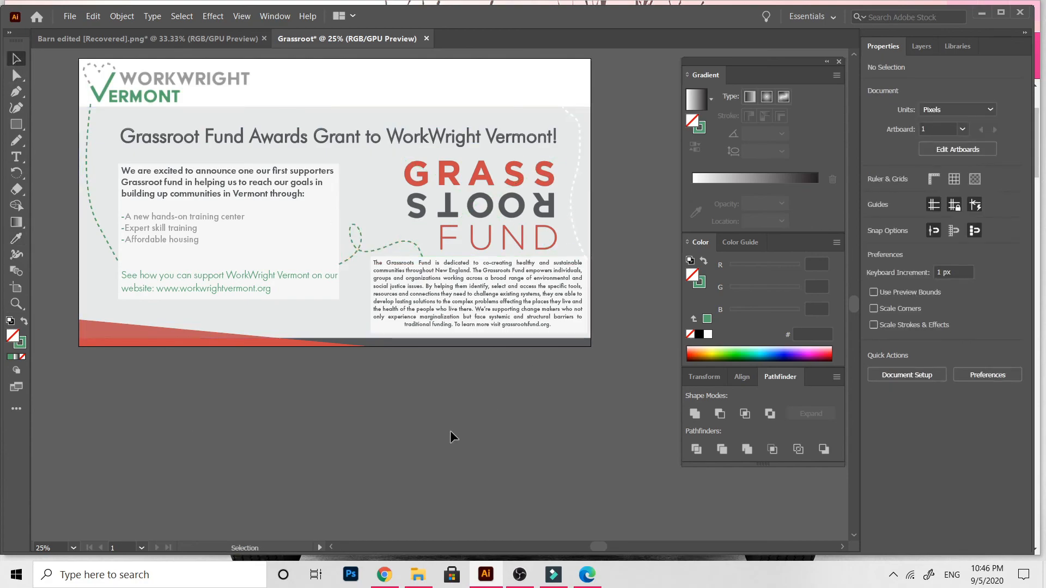
- Apply the dark gray of the bottom bar to the right edge curve's stroke
{"action": "left_click", "coordinate": [581, 163]}
{"action": "left_click", "coordinate": [16, 239]}
{"action": "left_click", "coordinate": [107, 224]}
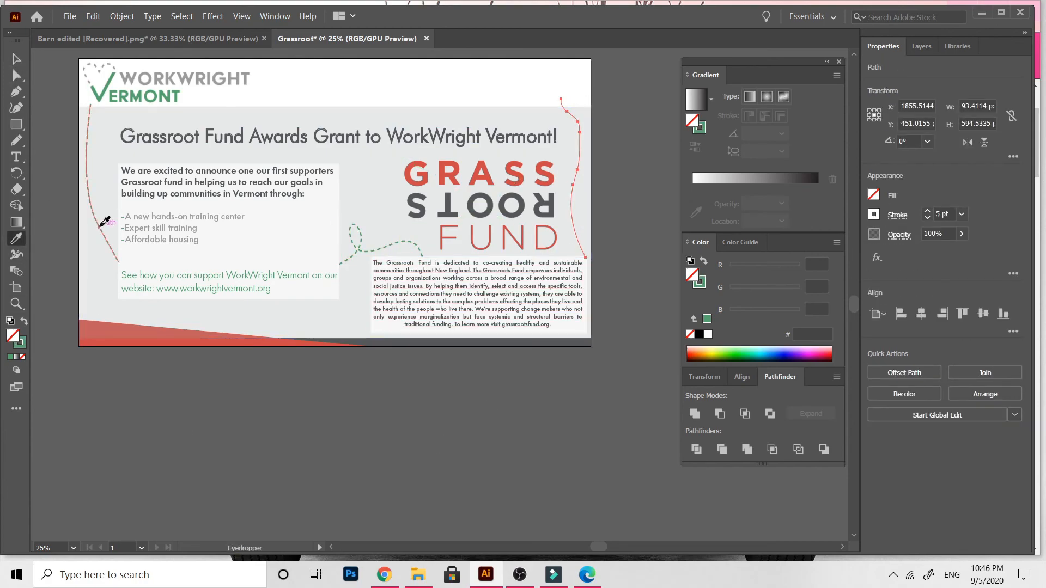
{"action": "left_click", "coordinate": [360, 342]}
{"action": "key", "text": "shift+x"}
- Make the dark gray right edge curve dashed and set its stroke weight to 3 pt
{"action": "left_click", "coordinate": [961, 214]}
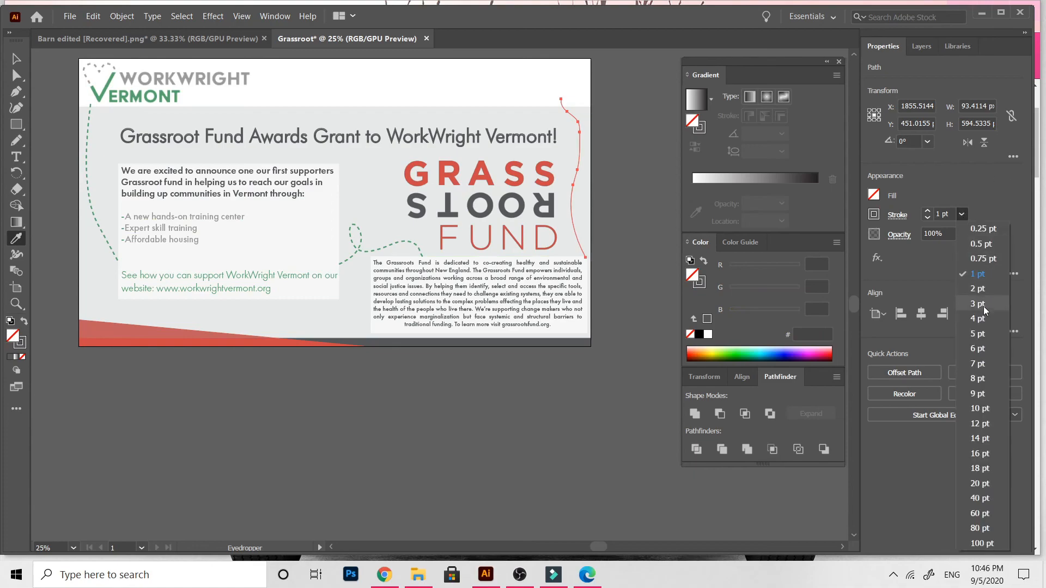
{"action": "left_click", "coordinate": [978, 305]}
{"action": "left_click", "coordinate": [899, 215]}
{"action": "key", "text": "Escape"}
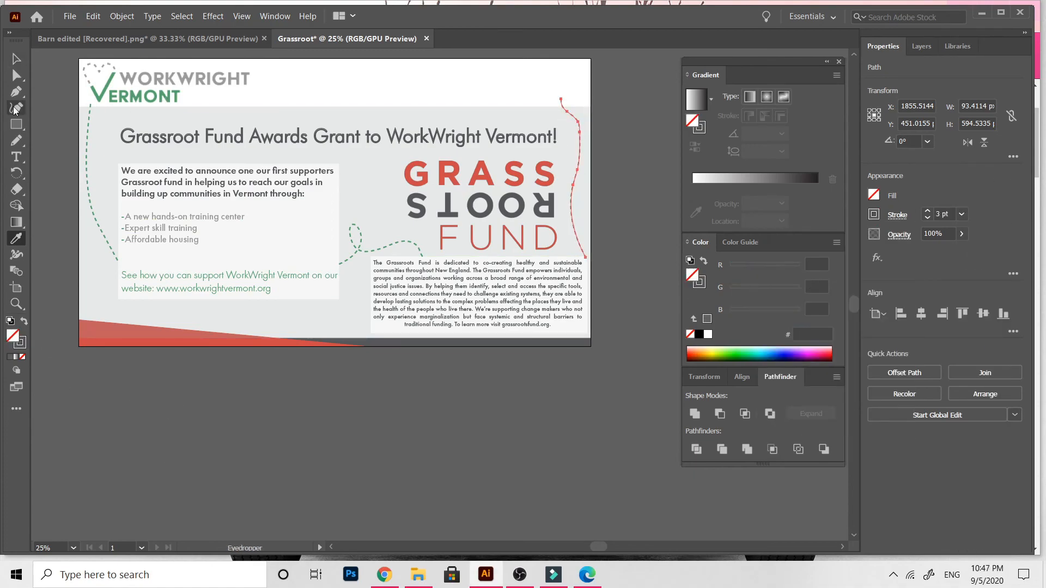
{"action": "key", "text": "v"}
{"action": "left_click", "coordinate": [249, 427]}
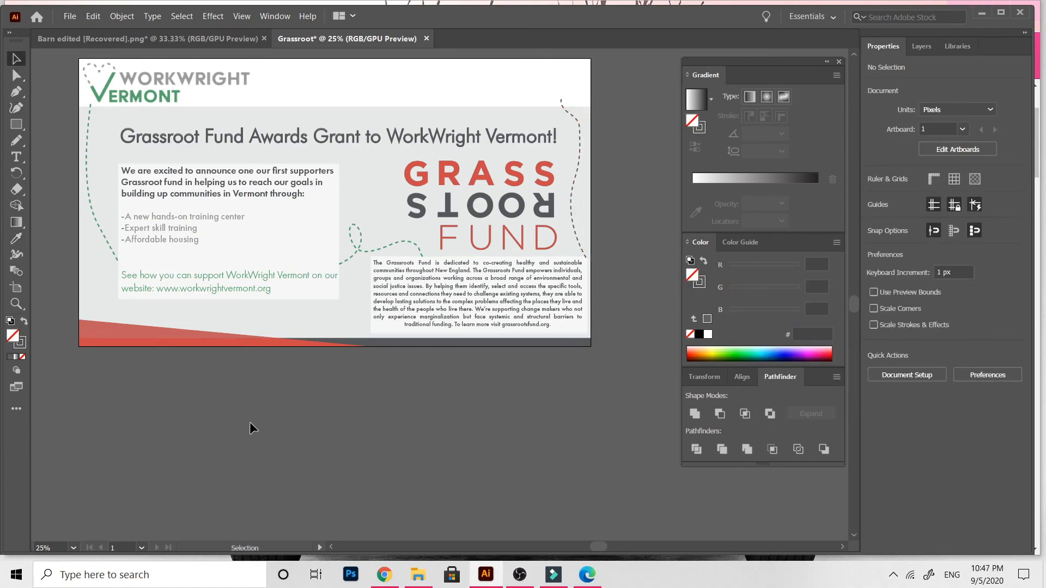
- Apply the red of the bottom accent to the looping curve's stroke
{"action": "left_click", "coordinate": [357, 256]}
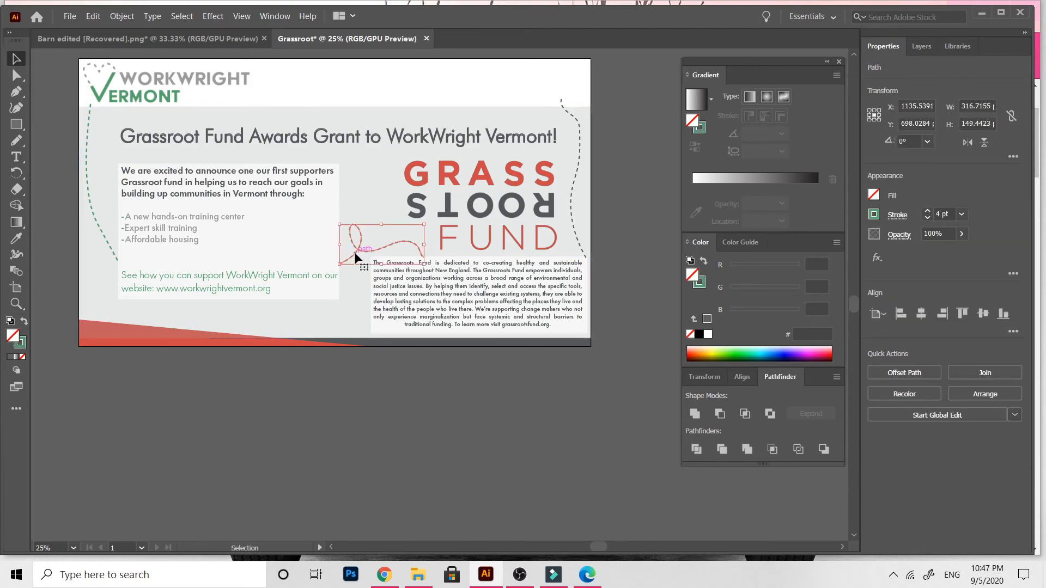
{"action": "left_click", "coordinate": [295, 342]}
{"action": "left_click", "coordinate": [23, 321]}
- Make the red looping curve dashed with a stroke weight of 5 pt
{"action": "left_click", "coordinate": [961, 214]}
{"action": "left_click", "coordinate": [975, 338]}
{"action": "left_click", "coordinate": [897, 215]}
{"action": "left_click", "coordinate": [761, 310]}
{"action": "left_click", "coordinate": [275, 390]}
{"action": "key", "text": "ctrl+z"}
{"action": "key", "text": "v"}
{"action": "left_click", "coordinate": [479, 376]}
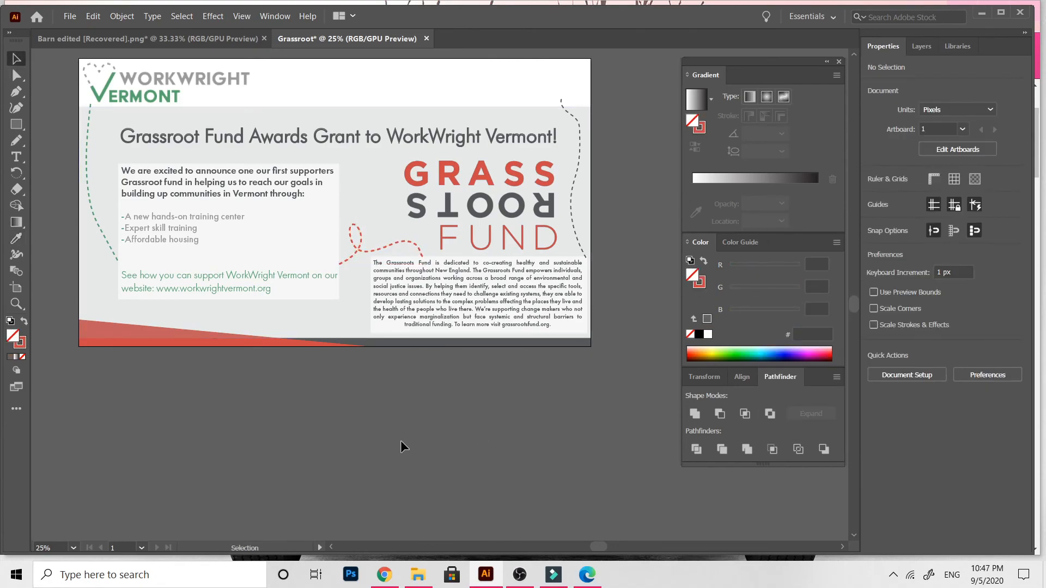
- Rotate the right edge curve slightly clockwise so its upper end sits closer to the artboard's right edge
{"action": "left_click", "coordinate": [575, 167]}
{"action": "left_click_drag", "start_coordinate": [591, 260], "coordinate": [578, 241]}
{"action": "left_click", "coordinate": [602, 256]}
{"action": "left_click", "coordinate": [547, 467]}
- Duplicate the translucent white box behind the announcement text below the artboard and set the copy's opacity to 100%
{"action": "left_click", "coordinate": [338, 164]}
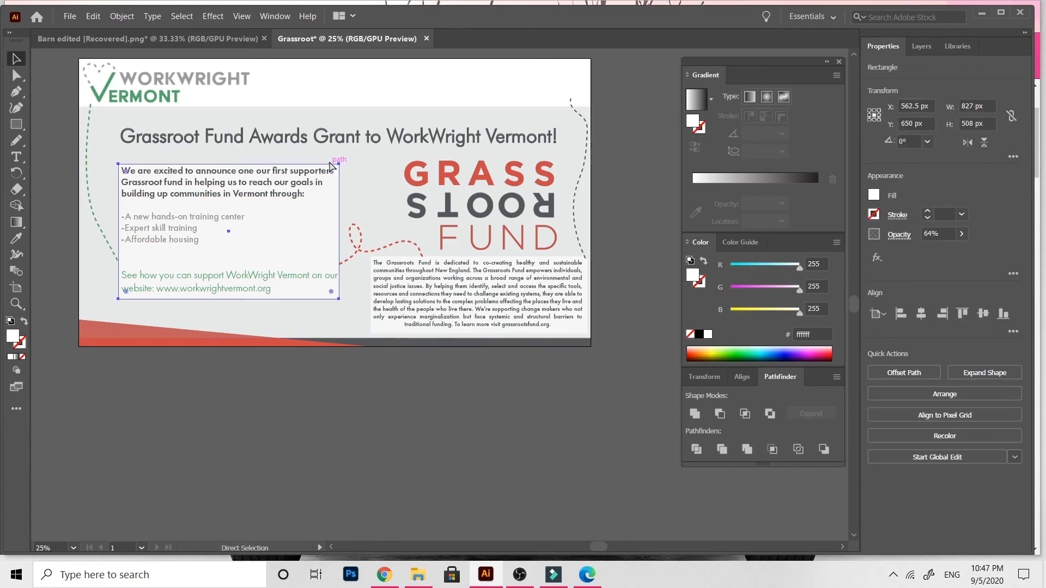
{"action": "key", "text": "ctrl+c"}
{"action": "key", "text": "ctrl+v"}
{"action": "left_click_drag", "start_coordinate": [342, 346], "coordinate": [302, 468]}
{"action": "left_click_drag", "start_coordinate": [949, 252], "coordinate": [960, 252]}
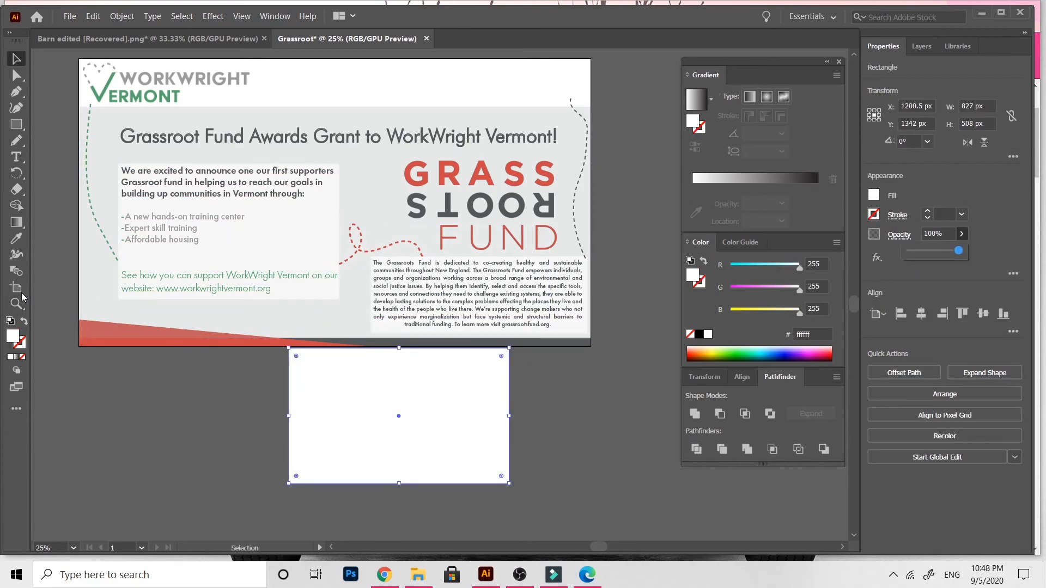
- Give the copied box the left edge curve's green dashed stroke and align it over the announcement text's backing box
{"action": "left_click", "coordinate": [16, 238]}
{"action": "left_click", "coordinate": [88, 160]}
{"action": "key", "text": "v"}
{"action": "mouse_move", "coordinate": [508, 386]}
{"action": "left_mouse_down"}
{"action": "mouse_move", "coordinate": [316, 205]}
{"action": "mouse_move", "coordinate": [336, 198]}
{"action": "left_mouse_up"}
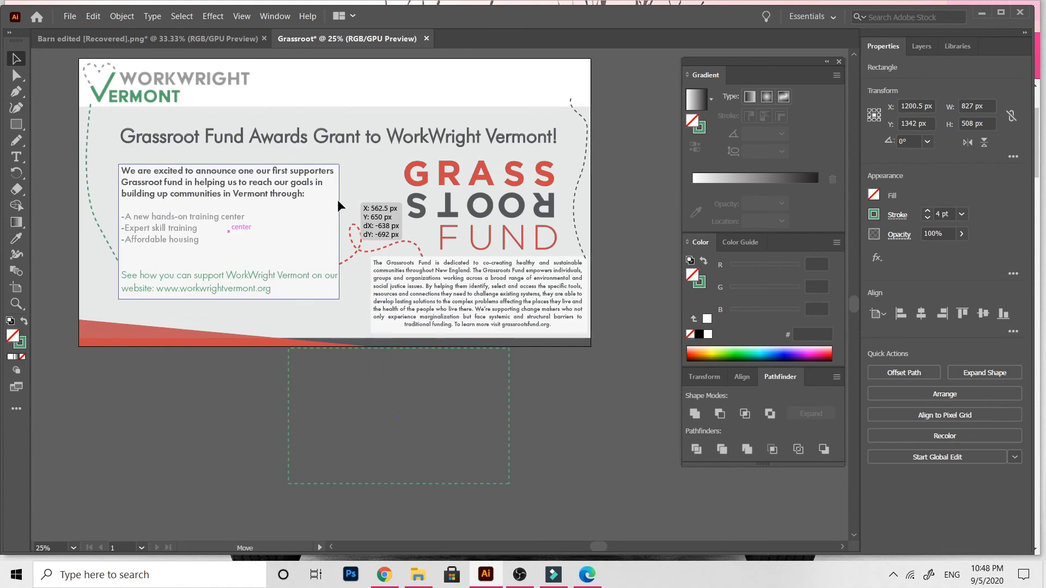
{"action": "left_click", "coordinate": [320, 388]}
- Duplicate the box behind the Grassroots Fund paragraph, apply the looping curve's red dashed stroke, and align the copy over the original
{"action": "left_click", "coordinate": [381, 264]}
{"action": "left_click_drag", "start_coordinate": [381, 264], "coordinate": [370, 355]}
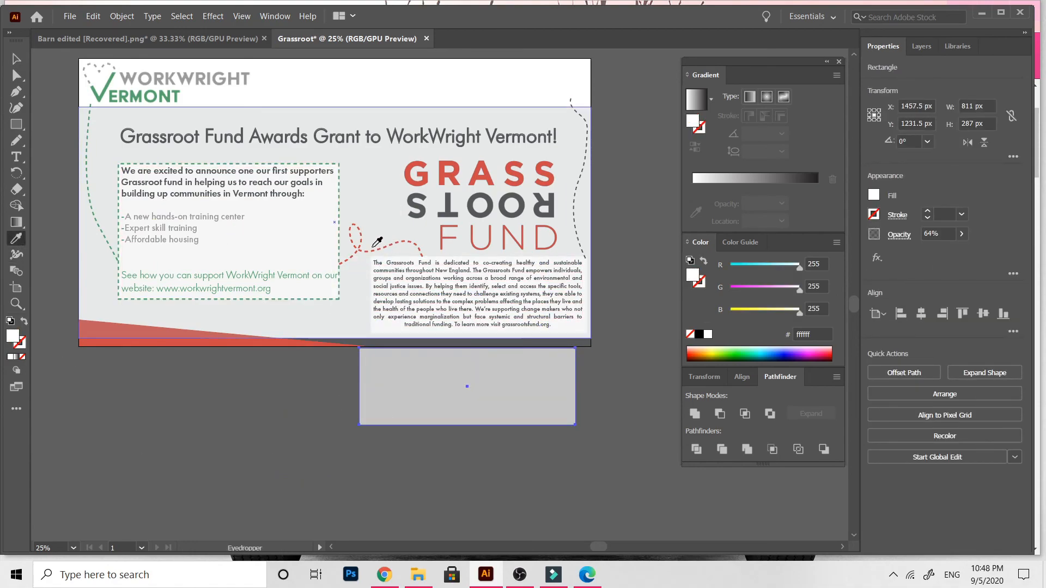
{"action": "left_click", "coordinate": [373, 246]}
{"action": "left_click_drag", "start_coordinate": [368, 312], "coordinate": [368, 312]}
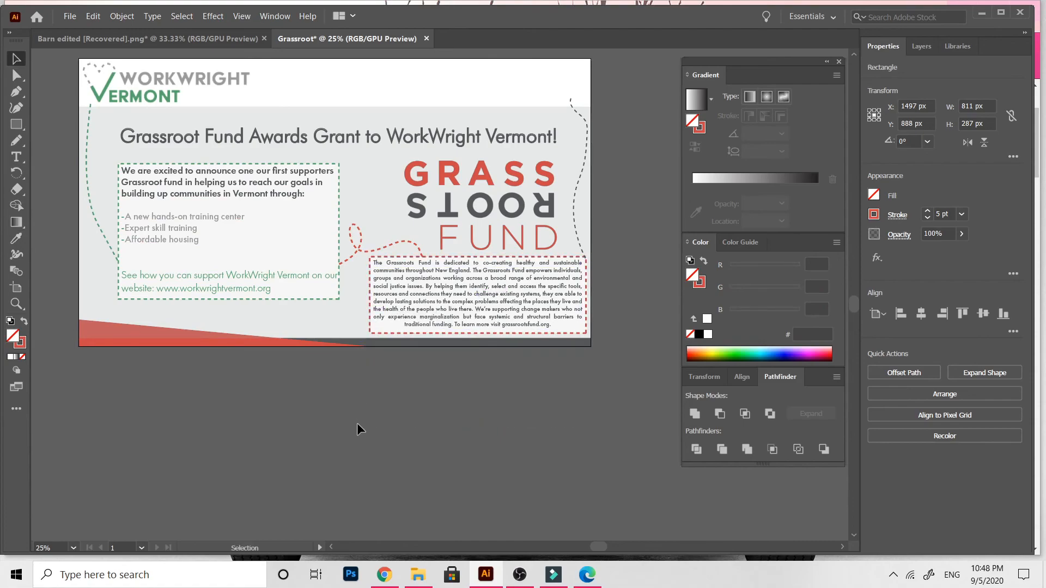
{"action": "left_click", "coordinate": [358, 422]}
- Draw a straight line across the top edge of the tinted background and give it the left edge curve's green dashed stroke
{"action": "mouse_move", "coordinate": [16, 124]}
{"action": "left_mouse_down"}
{"action": "mouse_move", "coordinate": [60, 125]}
{"action": "mouse_move", "coordinate": [65, 189]}
{"action": "left_mouse_up"}
{"action": "mouse_move", "coordinate": [79, 107]}
{"action": "left_mouse_down"}
{"action": "mouse_move", "coordinate": [602, 106]}
{"action": "mouse_move", "coordinate": [590, 106]}
{"action": "left_mouse_up"}
{"action": "left_click", "coordinate": [16, 238]}
{"action": "left_click", "coordinate": [89, 138]}
{"action": "key", "text": "v"}
{"action": "left_click", "coordinate": [156, 468]}
- Move the left edge curve up slightly so its upper end meets the green dashed line
{"action": "scroll", "coordinate": [155, 467], "scroll_direction": "left", "scroll_amount": 1}
{"action": "key", "text": "ctrl+="}
{"action": "key", "text": "ctrl+="}
{"action": "scroll", "coordinate": [155, 466], "scroll_direction": "left", "scroll_amount": 6}
{"action": "scroll", "coordinate": [155, 467], "scroll_direction": "up", "scroll_amount": 3}
{"action": "left_click_drag", "start_coordinate": [313, 167], "coordinate": [312, 153]}
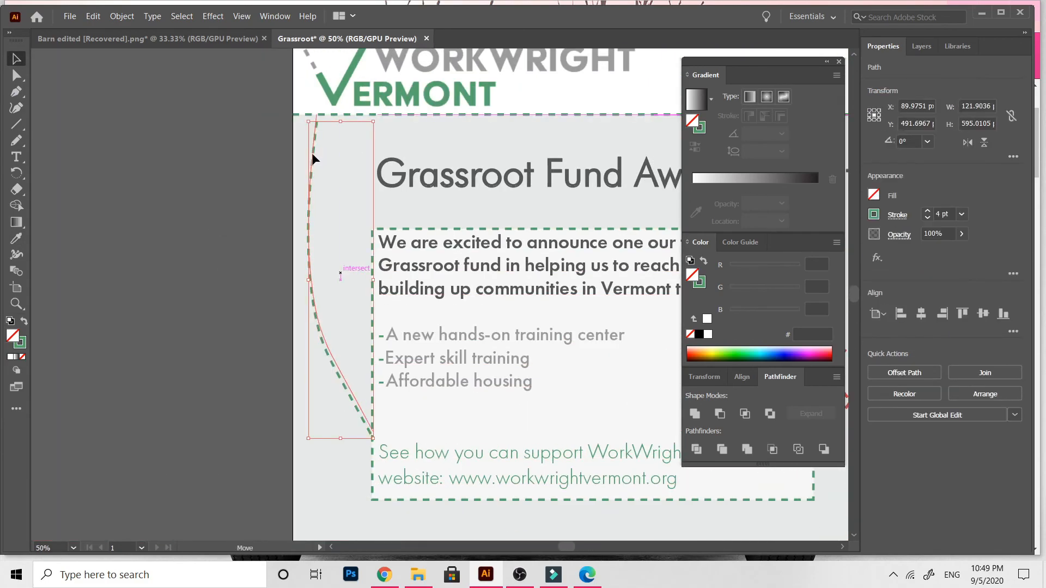
{"action": "left_click", "coordinate": [238, 243]}
- Copy the right edge curve's dark gray 3 pt dashed stroke onto the outline around the Grassroots Fund paragraph
{"action": "scroll", "coordinate": [238, 243], "scroll_direction": "right", "scroll_amount": 10}
{"action": "scroll", "coordinate": [238, 243], "scroll_direction": "down", "scroll_amount": 5}
{"action": "scroll", "coordinate": [238, 242], "scroll_direction": "right", "scroll_amount": 2}
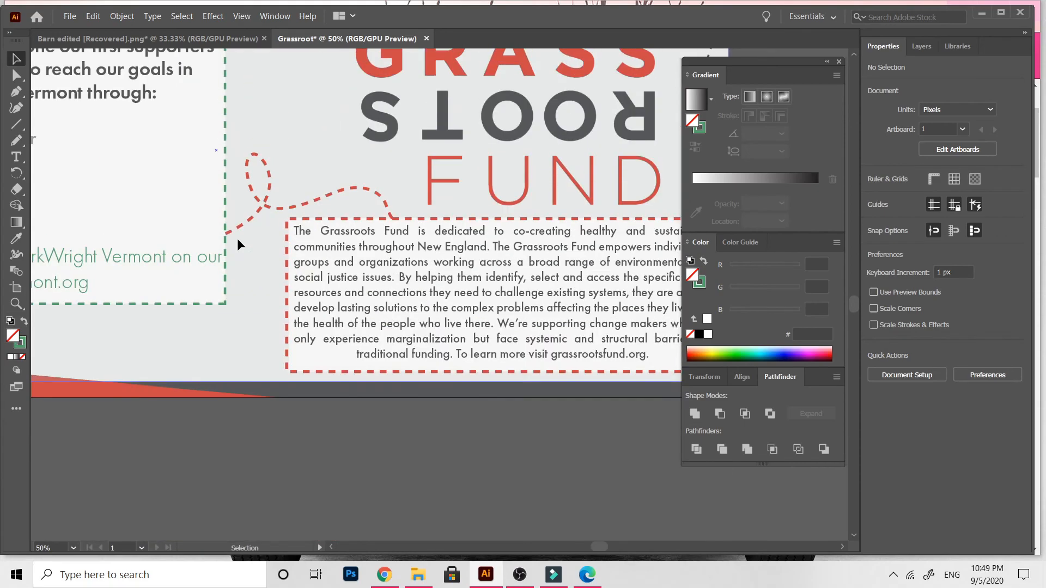
{"action": "left_click", "coordinate": [290, 278]}
{"action": "key", "text": "i"}
{"action": "scroll", "coordinate": [290, 277], "scroll_direction": "right", "scroll_amount": 5}
{"action": "left_click", "coordinate": [538, 195]}
{"action": "scroll", "coordinate": [452, 432], "scroll_direction": "left", "scroll_amount": 5}
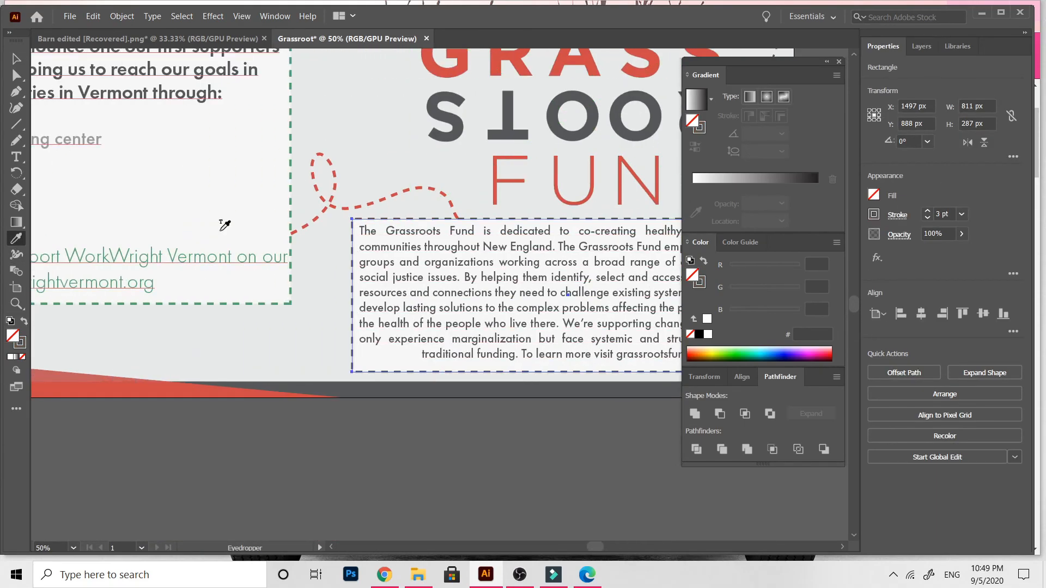
- Set the stroke weight of the green dashed outline around the announcement text to 3 pt
{"action": "key", "text": "v"}
{"action": "left_click", "coordinate": [293, 120]}
{"action": "left_click", "coordinate": [265, 304]}
{"action": "left_click", "coordinate": [961, 214]}
{"action": "left_click", "coordinate": [981, 302]}
- Copy the dark gray dashed stroke from the Grassroots Fund paragraph outline onto the looping curve
{"action": "left_click", "coordinate": [463, 201]}
{"action": "left_click", "coordinate": [376, 202]}
{"action": "key", "text": "i"}
{"action": "left_click", "coordinate": [353, 353]}
{"action": "key", "text": "v"}
{"action": "left_click", "coordinate": [297, 477]}
{"action": "key", "text": "ctrl+equal"}
{"action": "key", "text": "ctrl+minus"}
{"action": "key", "text": "ctrl+minus"}
{"action": "key", "text": "ctrl+minus"}
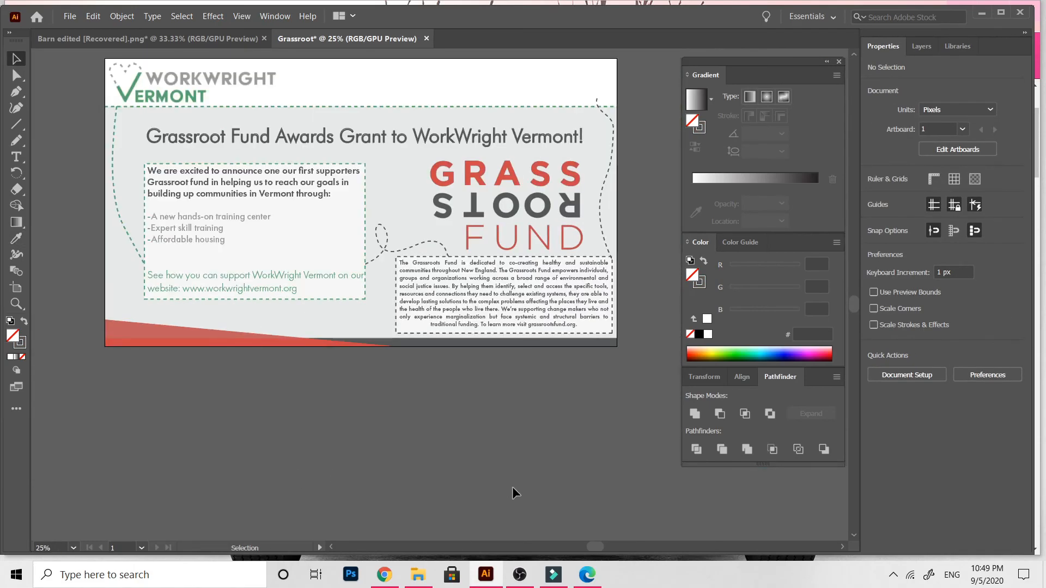
- Move the upper end anchor of the right edge curve down and left to meet the green dashed line
{"action": "scroll", "coordinate": [510, 485], "scroll_direction": "right", "scroll_amount": 3}
{"action": "scroll", "coordinate": [554, 376], "scroll_direction": "down", "scroll_amount": 3}
{"action": "scroll", "coordinate": [554, 376], "scroll_direction": "up", "scroll_amount": 6}
{"action": "scroll", "coordinate": [554, 375], "scroll_direction": "left", "scroll_amount": 2}
{"action": "key", "text": "ctrl+equal"}
{"action": "key", "text": "ctrl+equal"}
{"action": "key", "text": "ctrl+equal"}
{"action": "key", "text": "ctrl+equal"}
{"action": "scroll", "coordinate": [554, 375], "scroll_direction": "right", "scroll_amount": 3}
{"action": "scroll", "coordinate": [554, 376], "scroll_direction": "right", "scroll_amount": 5}
{"action": "left_click", "coordinate": [477, 192]}
{"action": "key", "text": "a"}
{"action": "left_click_drag", "start_coordinate": [456, 140], "coordinate": [384, 173]}
{"action": "left_click", "coordinate": [553, 271]}
- Delete the stray green shape above the artboard
{"action": "key", "text": "ctrl+minus"}
{"action": "key", "text": "ctrl+minus"}
{"action": "key", "text": "ctrl+minus"}
{"action": "key", "text": "ctrl+minus"}
{"action": "key", "text": "ctrl+minus"}
{"action": "scroll", "coordinate": [520, 310], "scroll_direction": "down", "scroll_amount": 3}
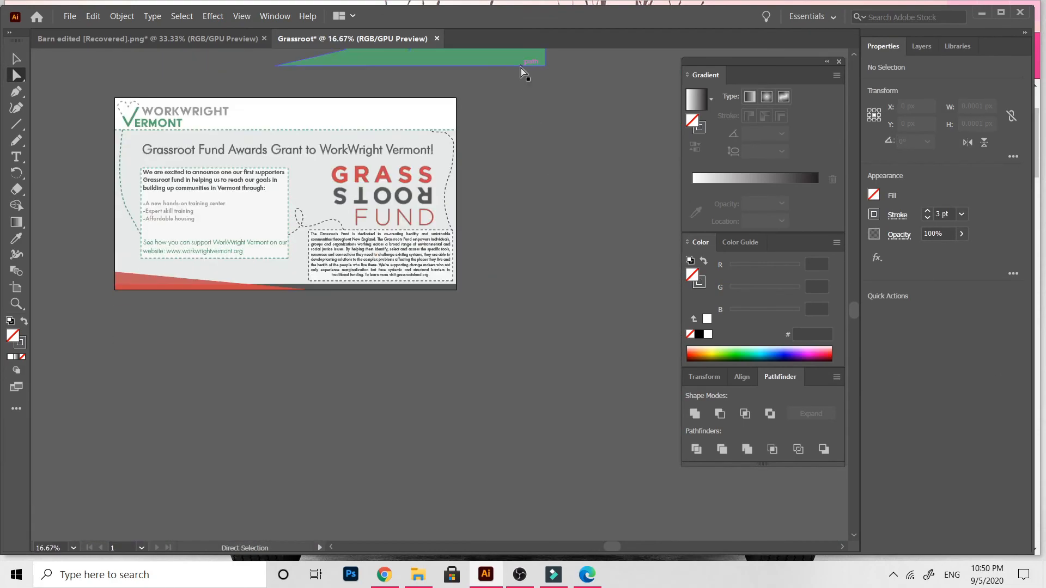
{"action": "left_click", "coordinate": [517, 60]}
{"action": "key", "text": "Delete"}
{"action": "scroll", "coordinate": [180, 298], "scroll_direction": "up", "scroll_amount": 2}
{"action": "scroll", "coordinate": [159, 458], "scroll_direction": "up", "scroll_amount": 3}
{"action": "key", "text": "v"}
{"action": "left_click_drag", "start_coordinate": [250, 190], "coordinate": [250, 194]}
{"action": "left_click", "coordinate": [262, 452]}
{"action": "scroll", "coordinate": [261, 456], "scroll_direction": "left", "scroll_amount": 3}
{"action": "scroll", "coordinate": [114, 390], "scroll_direction": "up", "scroll_amount": 3}
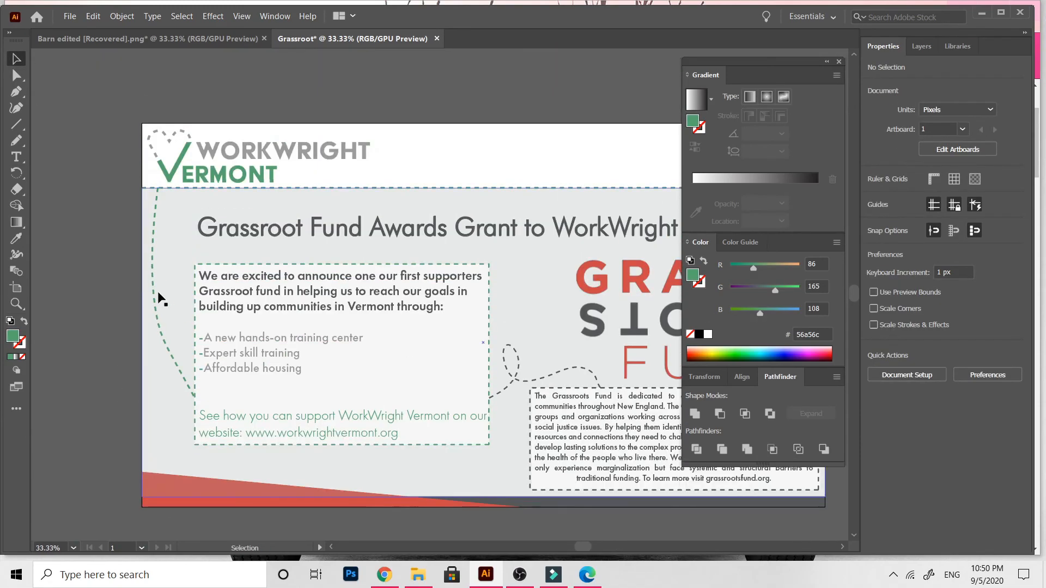
- Set the left edge curve's stroke weight to 3 pt
{"action": "left_click", "coordinate": [155, 294]}
{"action": "left_click", "coordinate": [896, 215]}
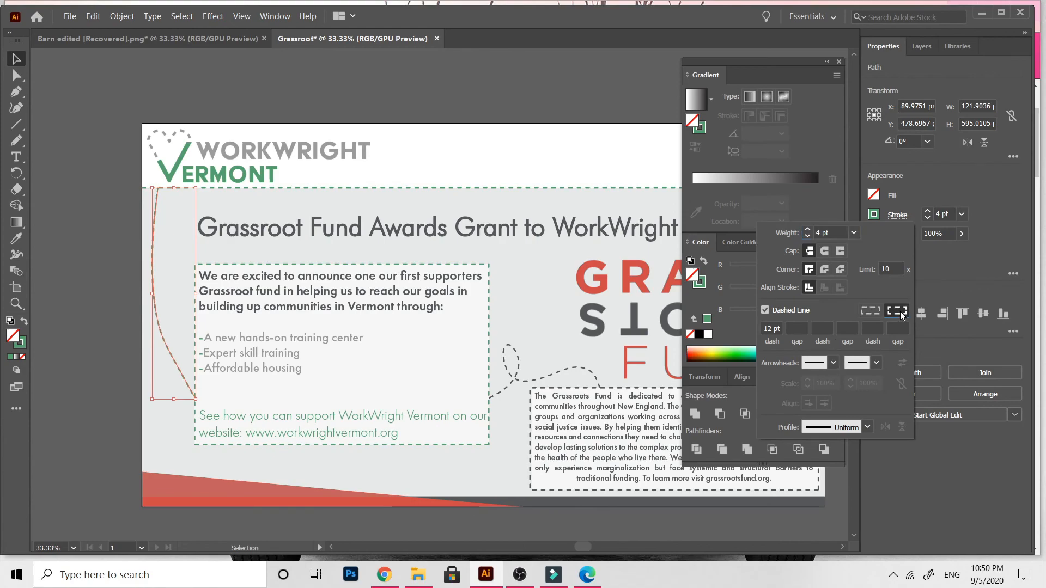
{"action": "left_click", "coordinate": [853, 234]}
{"action": "left_click", "coordinate": [870, 365]}
{"action": "left_click", "coordinate": [893, 215]}
{"action": "left_click", "coordinate": [92, 16]}
{"action": "left_click", "coordinate": [101, 31]}
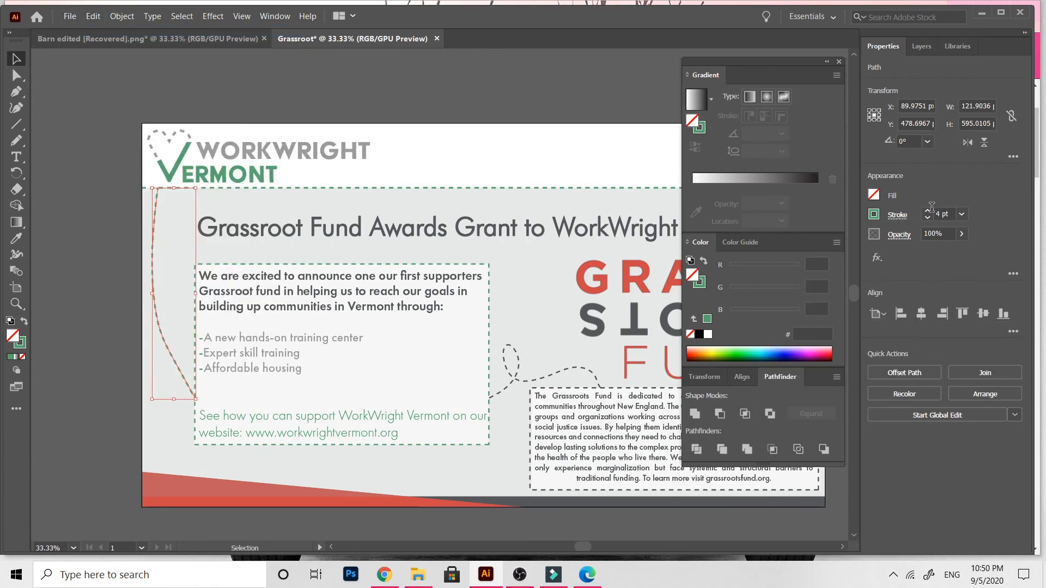
{"action": "left_click", "coordinate": [895, 215]}
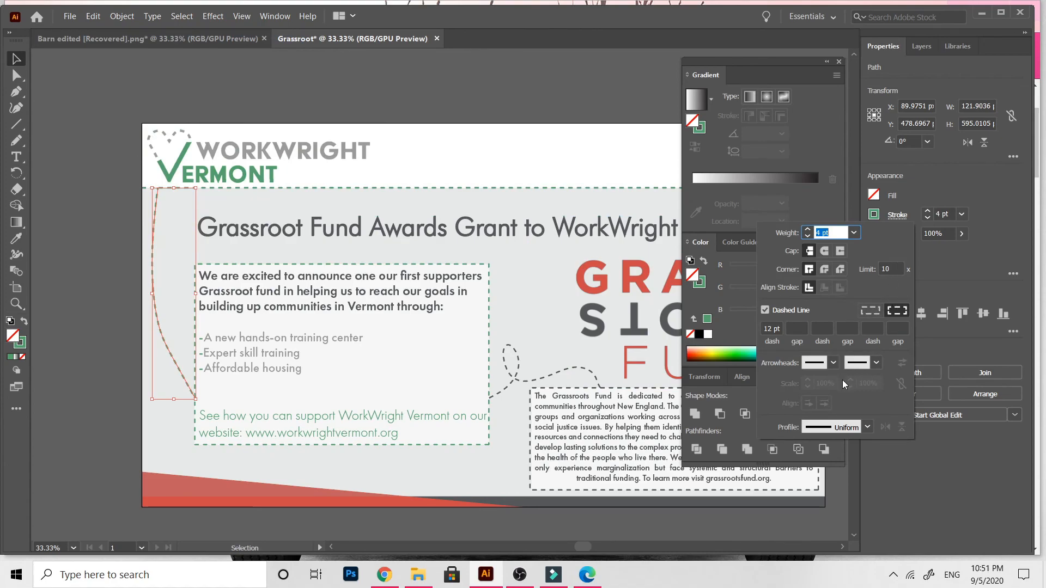
{"action": "key", "text": "Down"}
{"action": "left_click", "coordinate": [47, 107]}
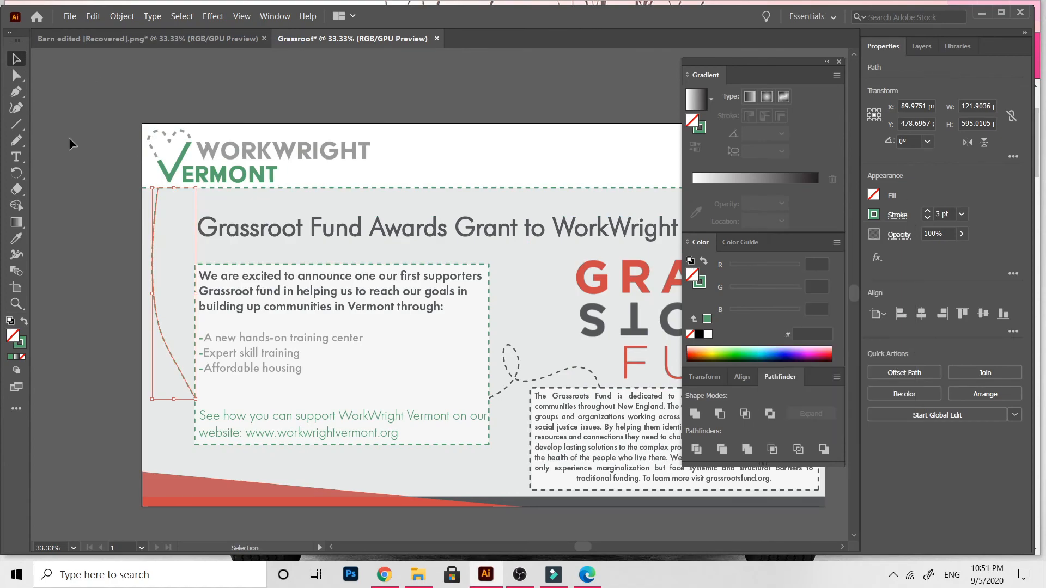
- Recolor the large background rectangle muted yellow, using fill color d8d693
{"action": "scroll", "coordinate": [70, 145], "scroll_direction": "down", "scroll_amount": 2}
{"action": "scroll", "coordinate": [70, 145], "scroll_direction": "up", "scroll_amount": 1}
{"action": "left_click", "coordinate": [163, 180]}
{"action": "double_click", "coordinate": [12, 336]}
{"action": "left_click", "coordinate": [399, 214]}
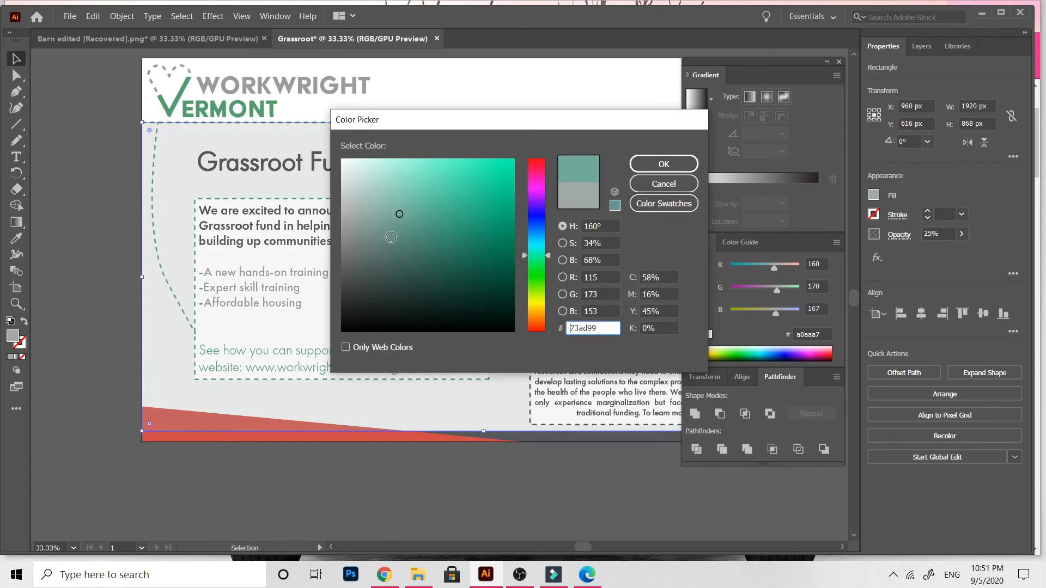
{"action": "left_click_drag", "start_coordinate": [544, 282], "coordinate": [544, 304]}
{"action": "left_click", "coordinate": [663, 165]}
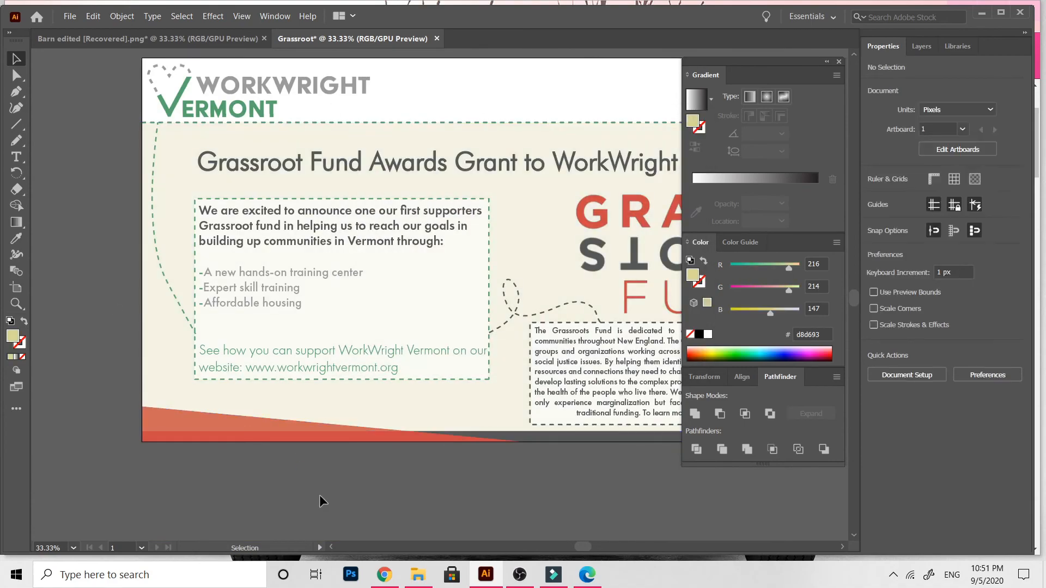
- Bring the red bottom accent in front of the tinted background rectangle
{"action": "key", "text": "ctrl+minus"}
{"action": "left_click", "coordinate": [250, 399]}
{"action": "right_click", "coordinate": [250, 400]}
{"action": "mouse_move", "coordinate": [288, 341]}
{"action": "left_click", "coordinate": [208, 343]}
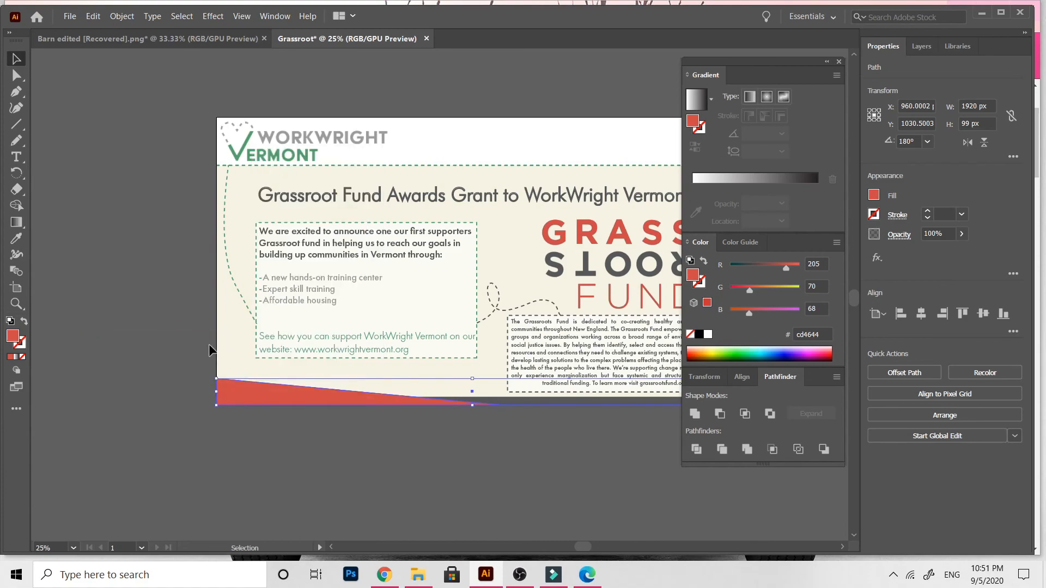
{"action": "left_click", "coordinate": [97, 462]}
- Reshape the top of the right edge curve so its upper end meets the green dashed line near the artboard's right edge
{"action": "scroll", "coordinate": [67, 485], "scroll_direction": "right", "scroll_amount": 5}
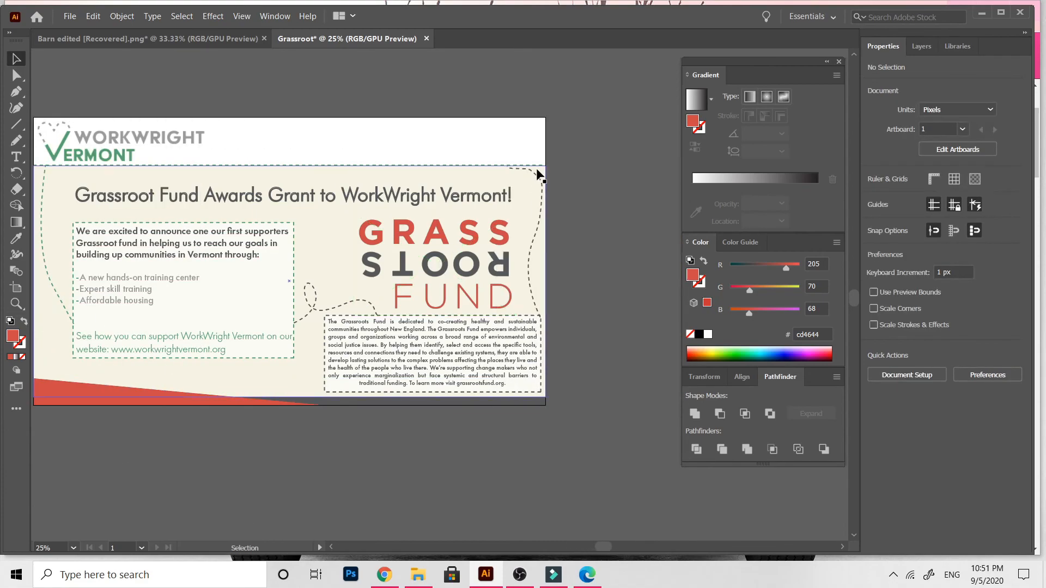
{"action": "key", "text": "ctrl+plus"}
{"action": "key", "text": "ctrl+plus"}
{"action": "scroll", "coordinate": [537, 170], "scroll_direction": "up", "scroll_amount": 4}
{"action": "left_click", "coordinate": [634, 212]}
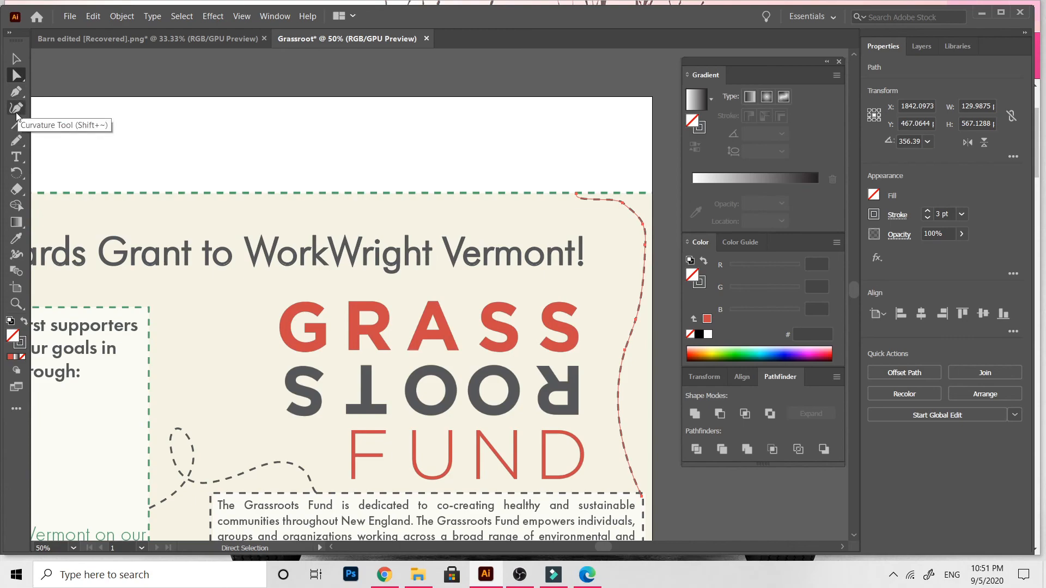
{"action": "left_click", "coordinate": [577, 195]}
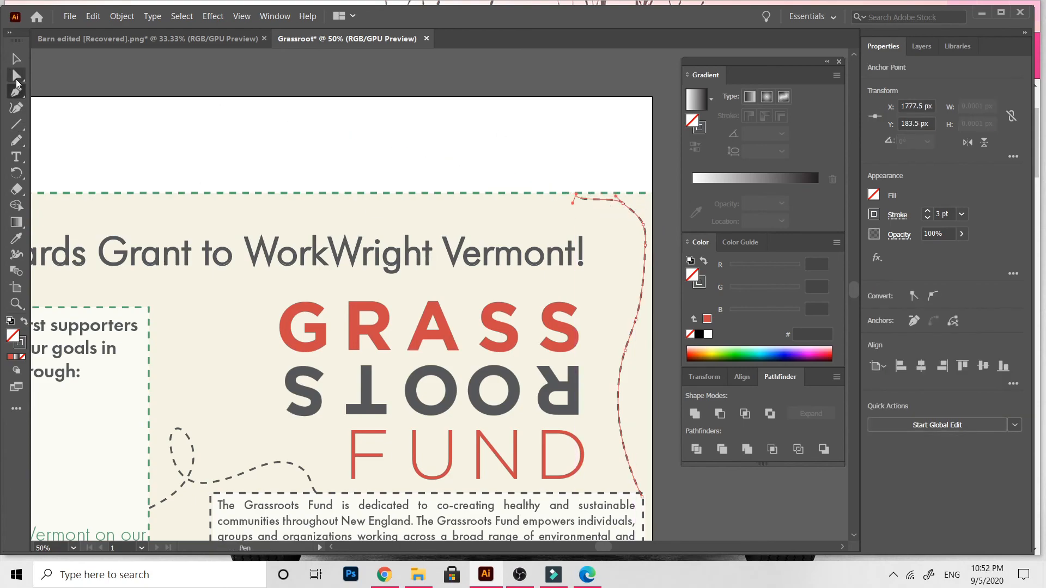
{"action": "left_click_drag", "start_coordinate": [647, 199], "coordinate": [467, 223]}
- Smooth the bend just below the upper end of the right edge curve by adjusting its anchor point
{"action": "key", "text": "ctrl+plus"}
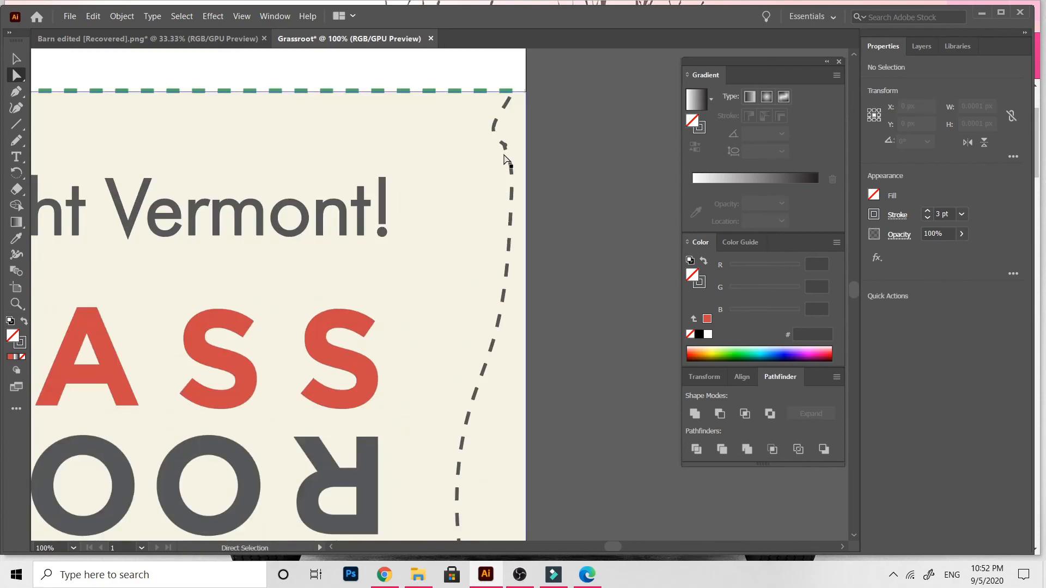
{"action": "left_click", "coordinate": [508, 156]}
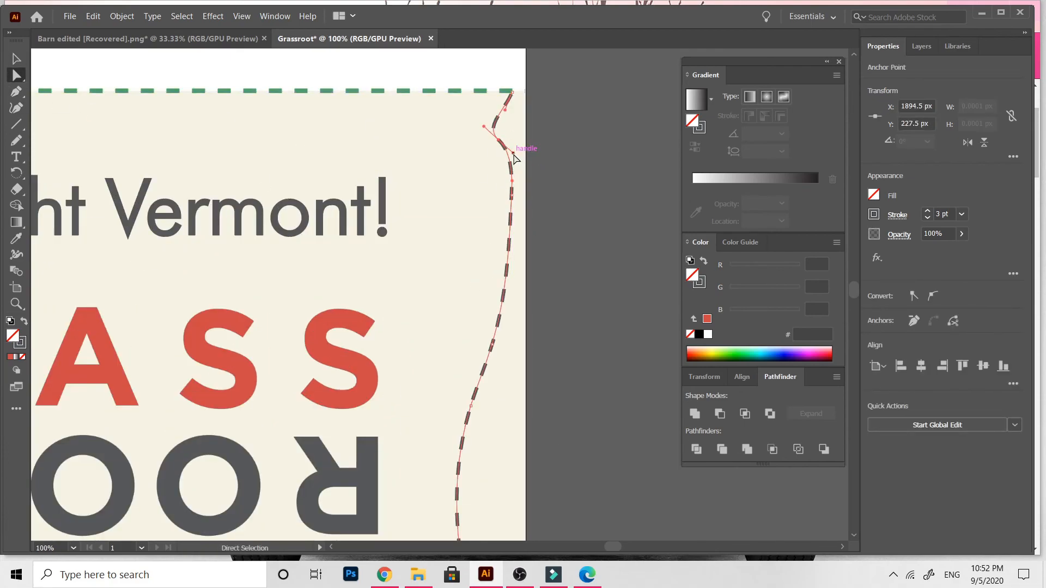
{"action": "left_click", "coordinate": [544, 175]}
{"action": "key", "text": "ctrl+minus"}
{"action": "key", "text": "ctrl+minus"}
{"action": "key", "text": "ctrl+minus"}
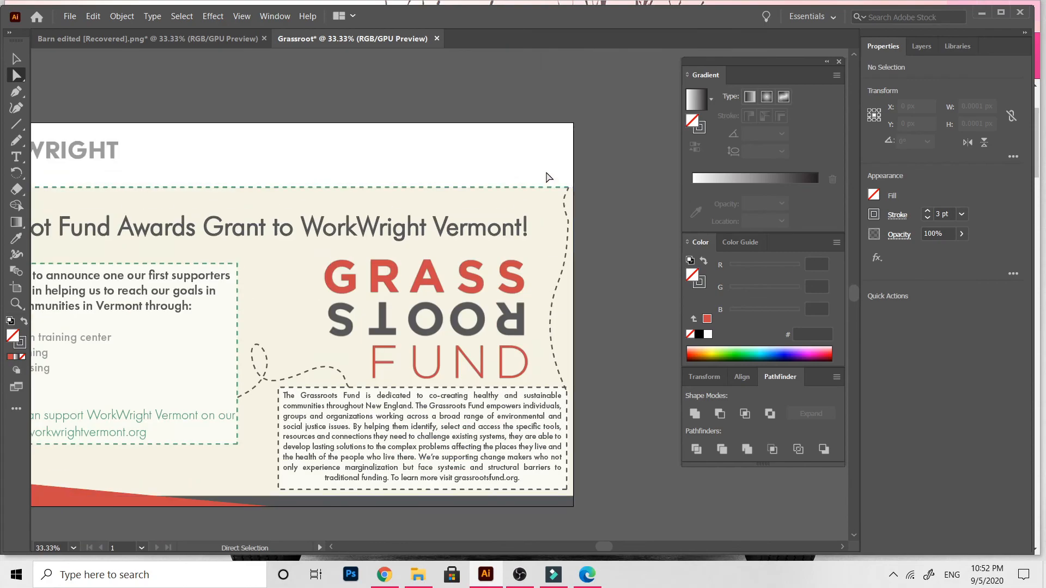
- Try a lavender fill, color 9d94d6, on the large background rectangle
{"action": "key", "text": "ctrl+minus"}
{"action": "scroll", "coordinate": [488, 502], "scroll_direction": "left", "scroll_amount": 3}
{"action": "scroll", "coordinate": [285, 472], "scroll_direction": "right", "scroll_amount": 2}
{"action": "left_click", "coordinate": [163, 419]}
{"action": "double_click", "coordinate": [12, 336]}
{"action": "left_click_drag", "start_coordinate": [524, 305], "coordinate": [533, 212]}
{"action": "left_click", "coordinate": [663, 164]}
- Try an orange fill, color d39c54, on the large background rectangle
{"action": "double_click", "coordinate": [13, 336]}
{"action": "left_click_drag", "start_coordinate": [530, 300], "coordinate": [532, 331]}
{"action": "left_click_drag", "start_coordinate": [386, 213], "coordinate": [411, 218]}
{"action": "left_click", "coordinate": [537, 315]}
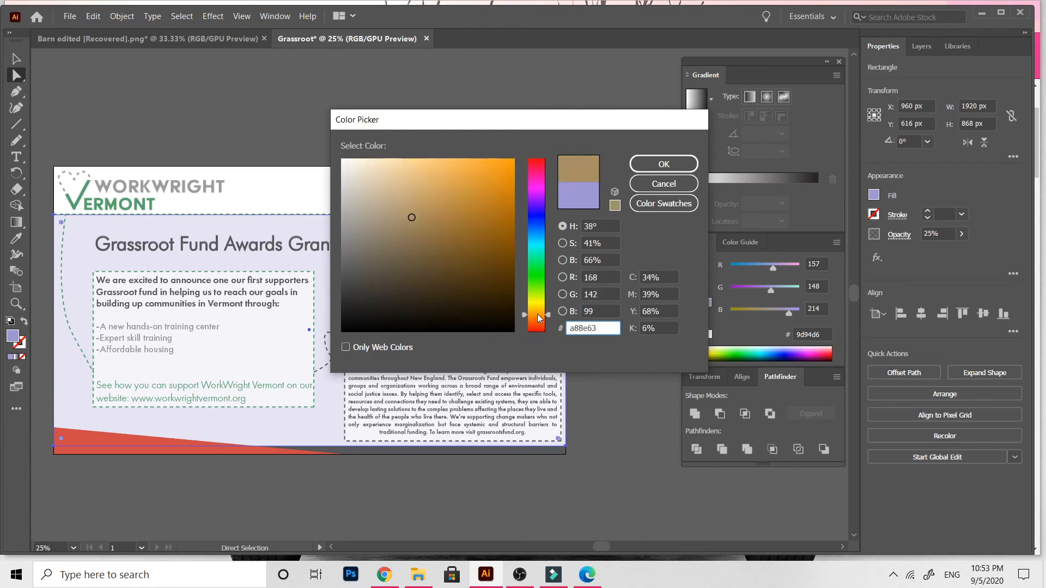
{"action": "left_click", "coordinate": [651, 169]}
- Recolor the large background rectangle pale yellow, using fill color feffc0
{"action": "double_click", "coordinate": [13, 336]}
{"action": "left_click", "coordinate": [529, 301]}
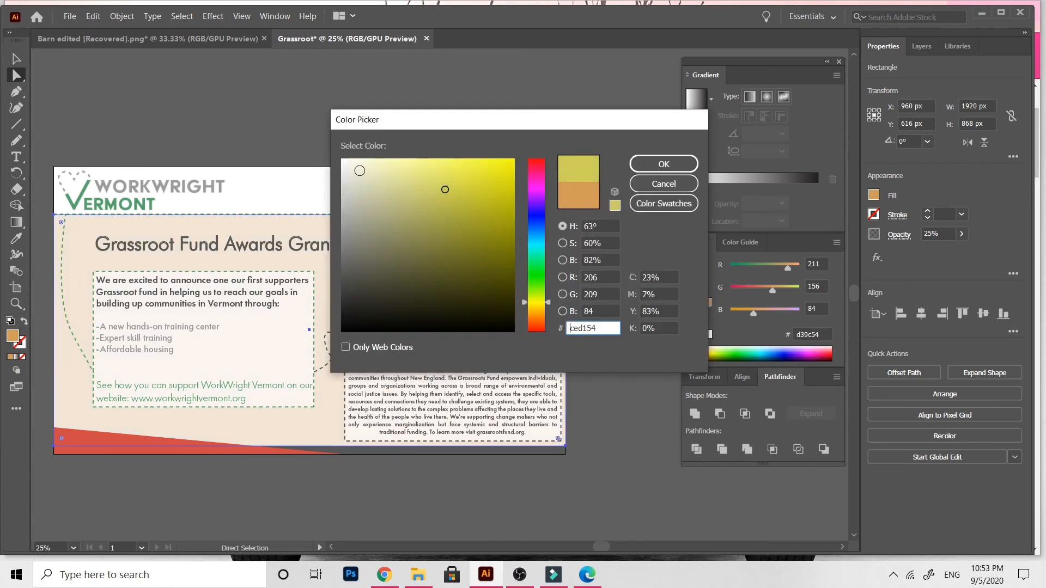
{"action": "left_click", "coordinate": [385, 159]}
{"action": "left_click", "coordinate": [646, 166]}
{"action": "left_click", "coordinate": [253, 485]}
{"action": "scroll", "coordinate": [253, 484], "scroll_direction": "left", "scroll_amount": 1}
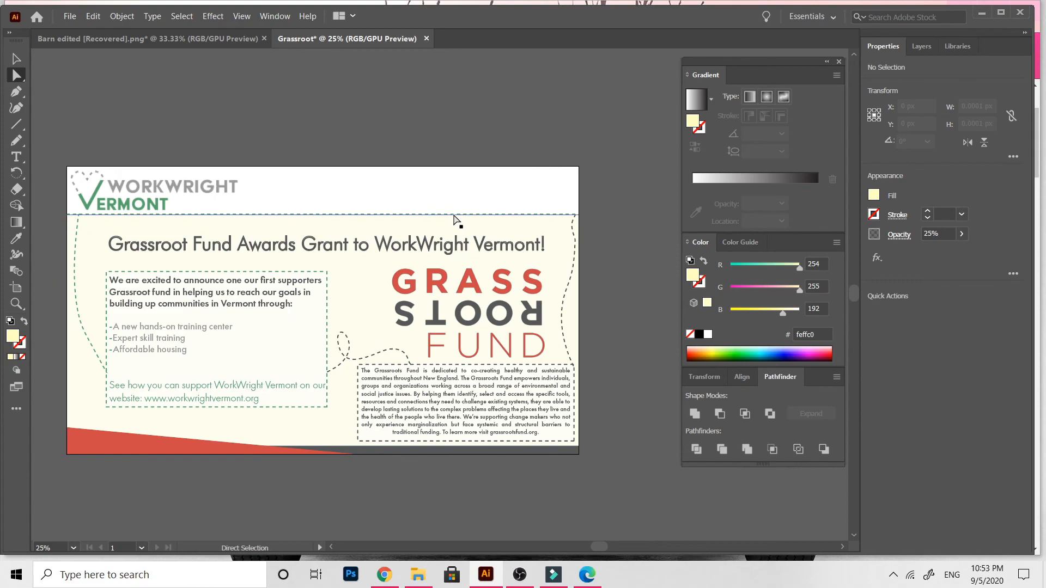
- Shift the dashed green line along the header's lower edge slightly downward
{"action": "left_click_drag", "start_coordinate": [420, 227], "coordinate": [429, 129]}
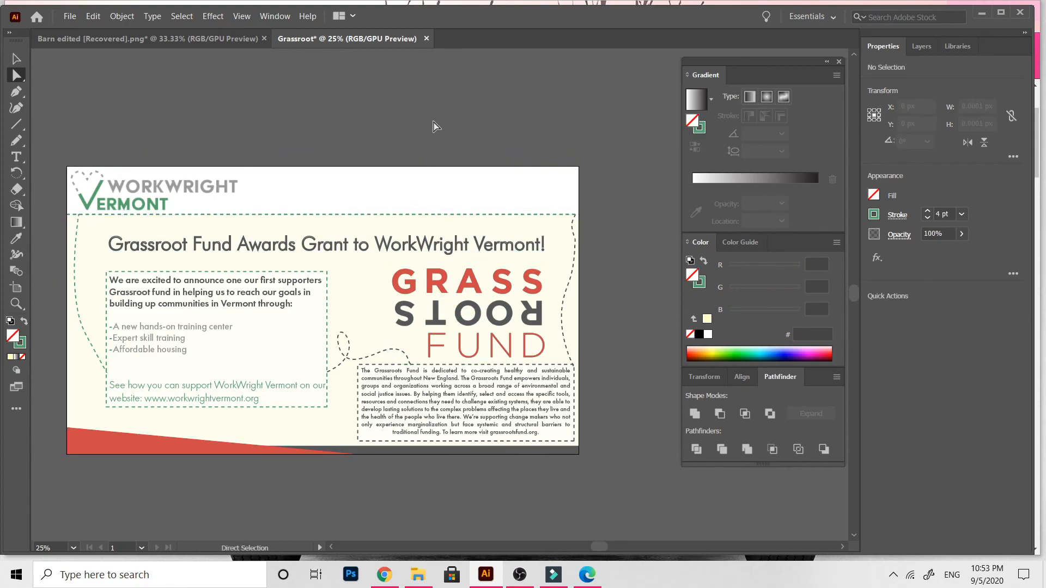
{"action": "left_click", "coordinate": [403, 213]}
{"action": "left_click_drag", "start_coordinate": [262, 215], "coordinate": [260, 220]}
{"action": "left_click", "coordinate": [307, 123]}
- Draw a thin full-width rectangle along the header's lower edge, filled green 56a56c with no stroke
{"action": "left_click_drag", "start_coordinate": [18, 130], "coordinate": [54, 124]}
{"action": "left_click_drag", "start_coordinate": [67, 215], "coordinate": [579, 219]}
{"action": "left_click", "coordinate": [24, 322]}
{"action": "left_click", "coordinate": [17, 59]}
{"action": "left_click", "coordinate": [99, 83]}
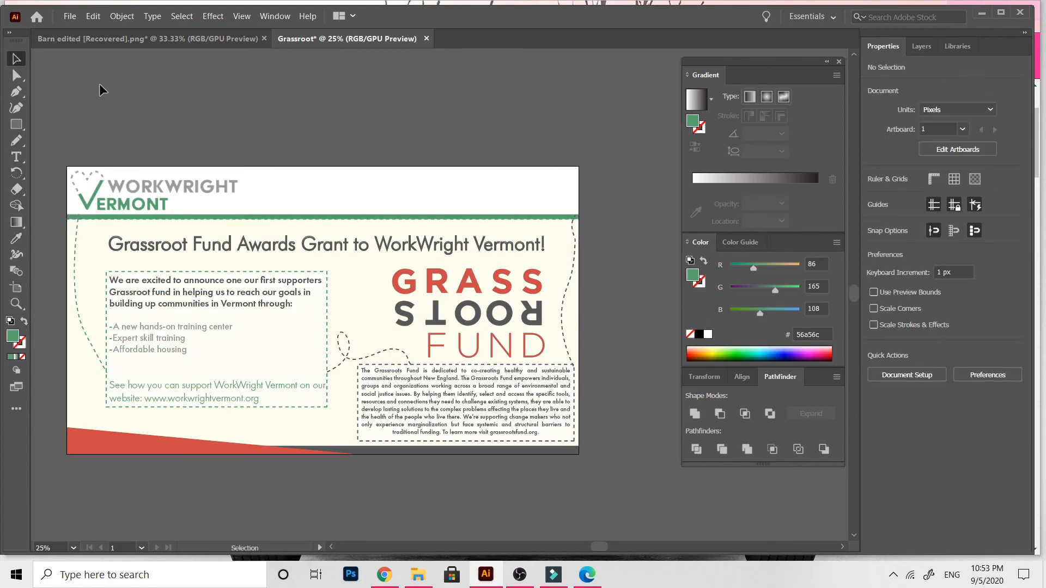
- Recolor the thin header strip gray 9b9b9b by sampling the WorkWright lettering with the Eyedropper
{"action": "left_click", "coordinate": [319, 216]}
{"action": "left_click", "coordinate": [16, 238]}
{"action": "left_click", "coordinate": [147, 185]}
{"action": "left_click", "coordinate": [169, 185]}
{"action": "left_click", "coordinate": [16, 59]}
{"action": "left_click", "coordinate": [192, 472]}
- Move the gray strip up slightly so it sits clear above the dashed green line
{"action": "key", "text": "ctrl+plus"}
{"action": "key", "text": "ctrl+plus"}
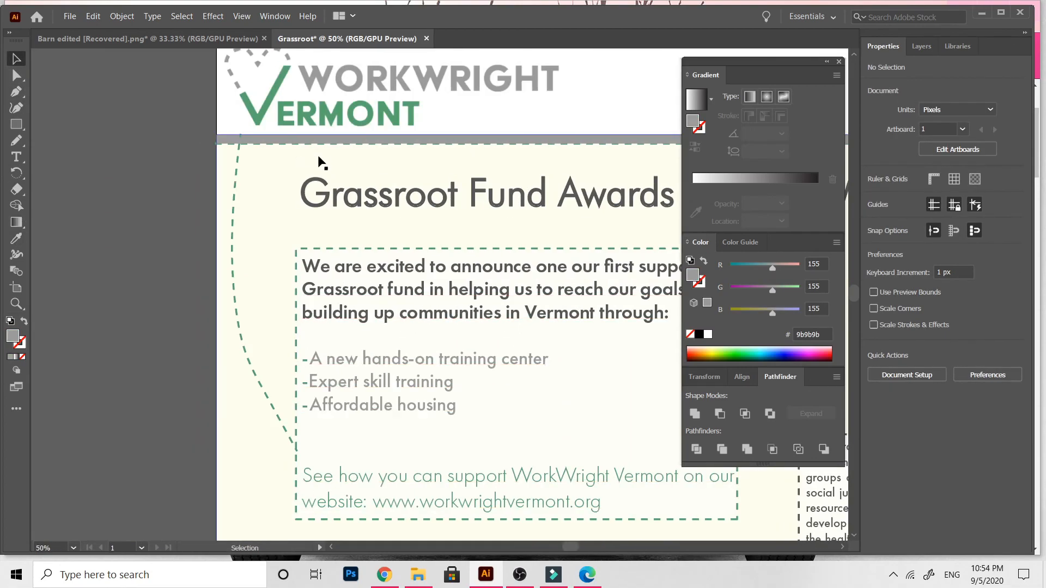
{"action": "left_click", "coordinate": [348, 132]}
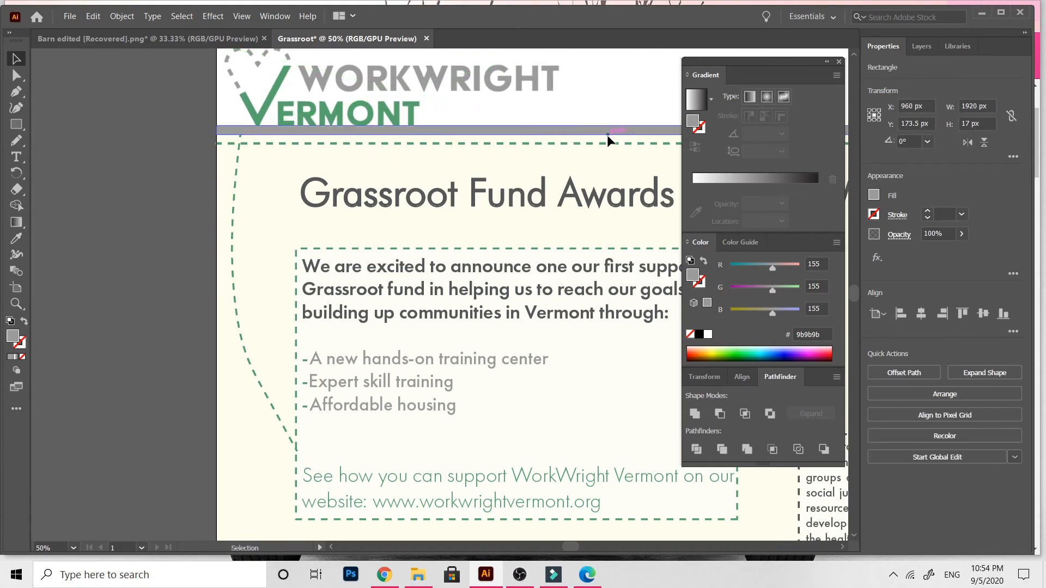
{"action": "left_click", "coordinate": [140, 328]}
- Move the dashed green line down beneath the headline and shift the headline slightly upward
{"action": "key", "text": "ctrl+minus"}
{"action": "left_click_drag", "start_coordinate": [445, 219], "coordinate": [404, 241]}
{"action": "left_click", "coordinate": [182, 489]}
{"action": "left_click", "coordinate": [322, 480]}
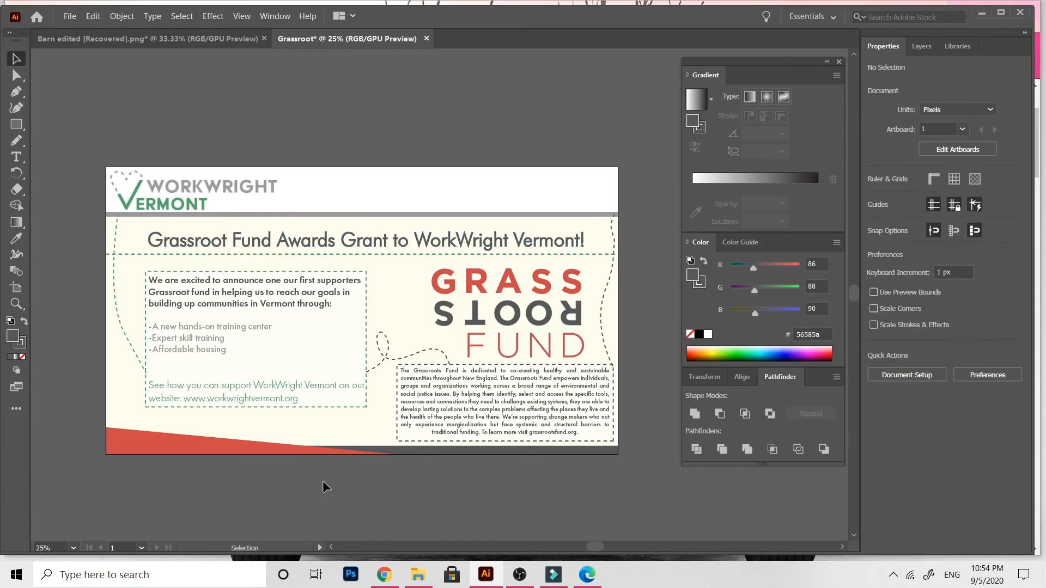
- Lower the upper end anchors of the left and right edge curves to the dashed line beneath the headline
{"action": "left_click", "coordinate": [115, 236]}
{"action": "left_click", "coordinate": [16, 75]}
{"action": "left_click_drag", "start_coordinate": [118, 215], "coordinate": [107, 257]}
{"action": "left_click", "coordinate": [77, 349]}
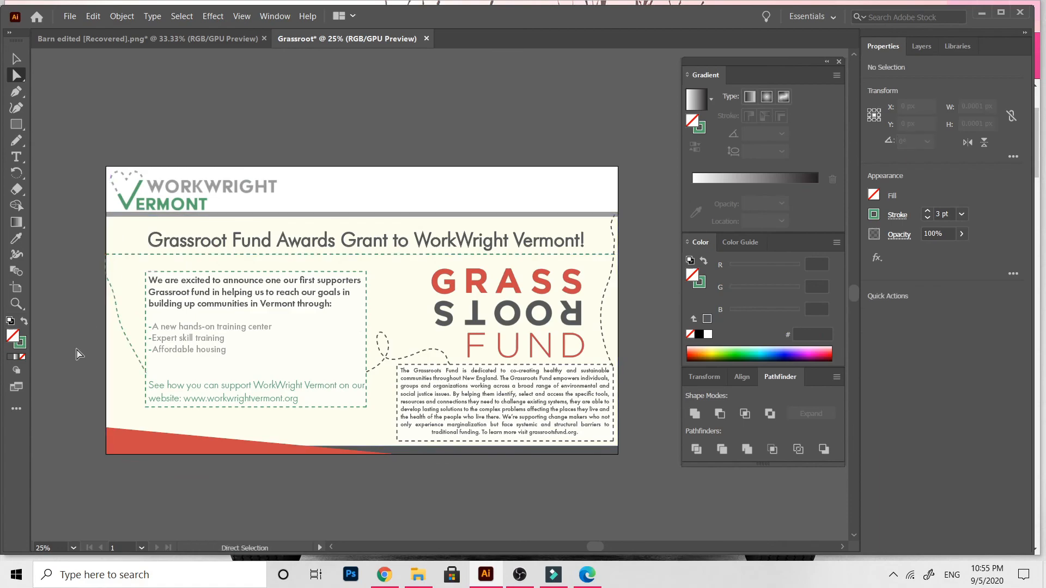
{"action": "left_click_drag", "start_coordinate": [614, 215], "coordinate": [614, 259]}
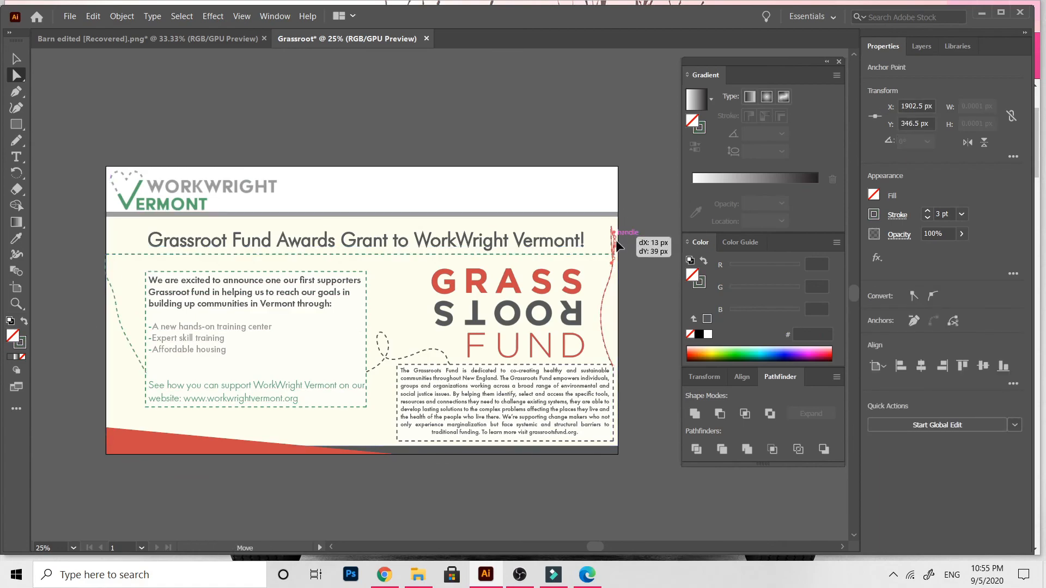
- Move the dashed green line up closer beneath the headline
{"action": "left_click", "coordinate": [17, 59]}
{"action": "left_click", "coordinate": [76, 229]}
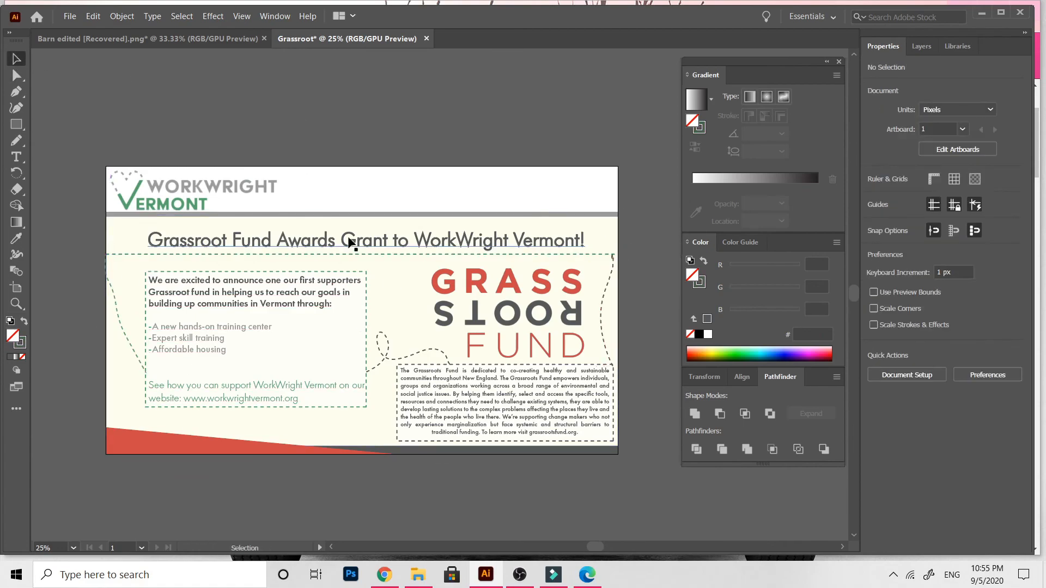
{"action": "left_click_drag", "start_coordinate": [116, 249], "coordinate": [115, 246]}
{"action": "left_click", "coordinate": [66, 367]}
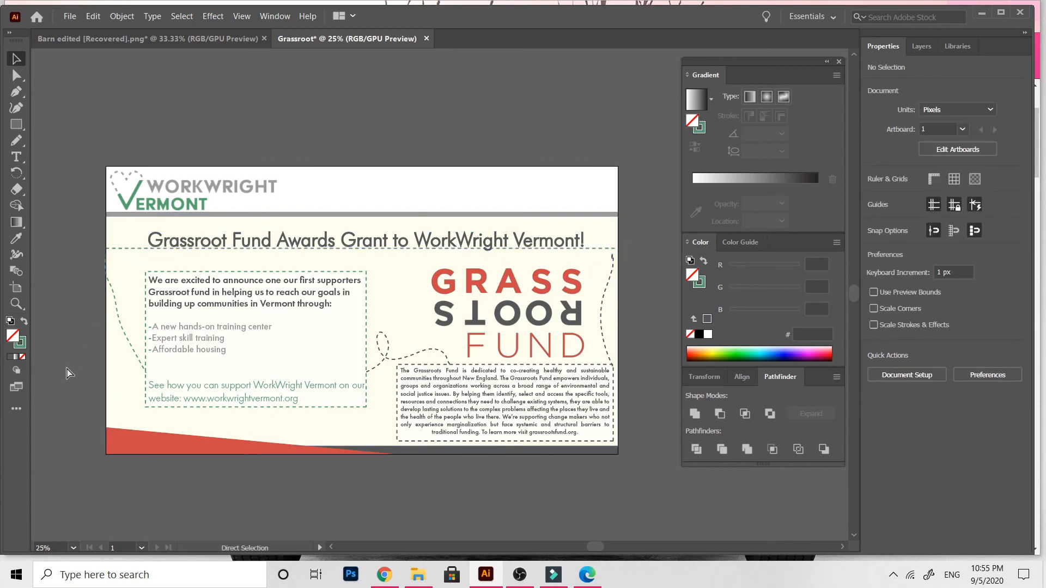
- Rotate the right edge curve clockwise so it runs off the artboard, keeping its lower end at the description box's corner
{"action": "key", "text": "ctrl+plus"}
{"action": "scroll", "coordinate": [506, 243], "scroll_direction": "right", "scroll_amount": 4}
{"action": "left_click", "coordinate": [447, 263]}
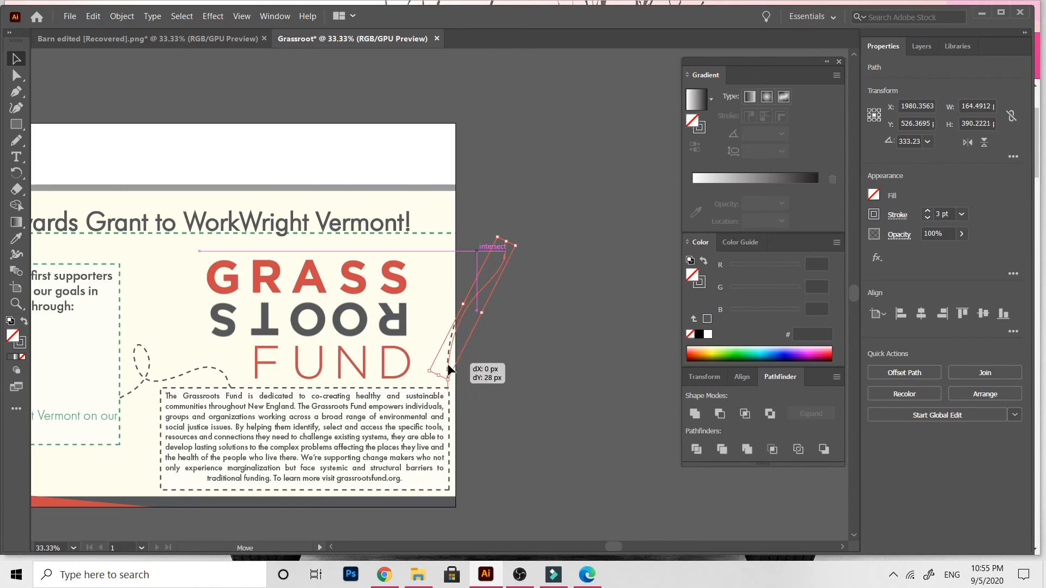
{"action": "left_click_drag", "start_coordinate": [447, 371], "coordinate": [448, 371]}
{"action": "left_click", "coordinate": [490, 371]}
- Shorten the dashed green line to the width of the headline by adjusting its end anchor points
{"action": "scroll", "coordinate": [447, 327], "scroll_direction": "left", "scroll_amount": 5}
{"action": "key", "text": "a"}
{"action": "left_click_drag", "start_coordinate": [231, 237], "coordinate": [233, 238]}
{"action": "key", "text": "ctrl+shift+a"}
{"action": "scroll", "coordinate": [233, 238], "scroll_direction": "right", "scroll_amount": 4}
{"action": "key", "text": "ctrl+minus"}
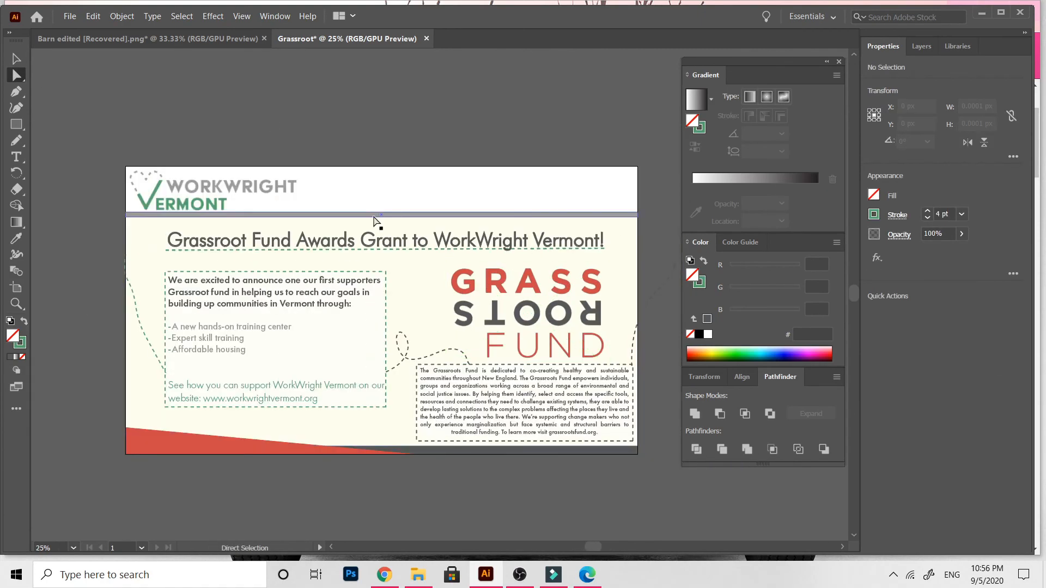
- Reduce the thickness of the gray strip beneath the header
{"action": "left_click", "coordinate": [377, 213]}
{"action": "key", "text": "ctrl+plus"}
{"action": "key", "text": "ctrl+plus"}
{"action": "left_click_drag", "start_coordinate": [441, 301], "coordinate": [441, 296]}
- Add blank lines between the three bulleted offerings and remove the spare blank lines above the website text
{"action": "scroll", "coordinate": [392, 313], "scroll_direction": "down", "scroll_amount": 7}
{"action": "double_click", "coordinate": [322, 262]}
{"action": "key", "text": "Return"}
{"action": "left_click", "coordinate": [257, 291]}
{"action": "key", "text": "Return"}
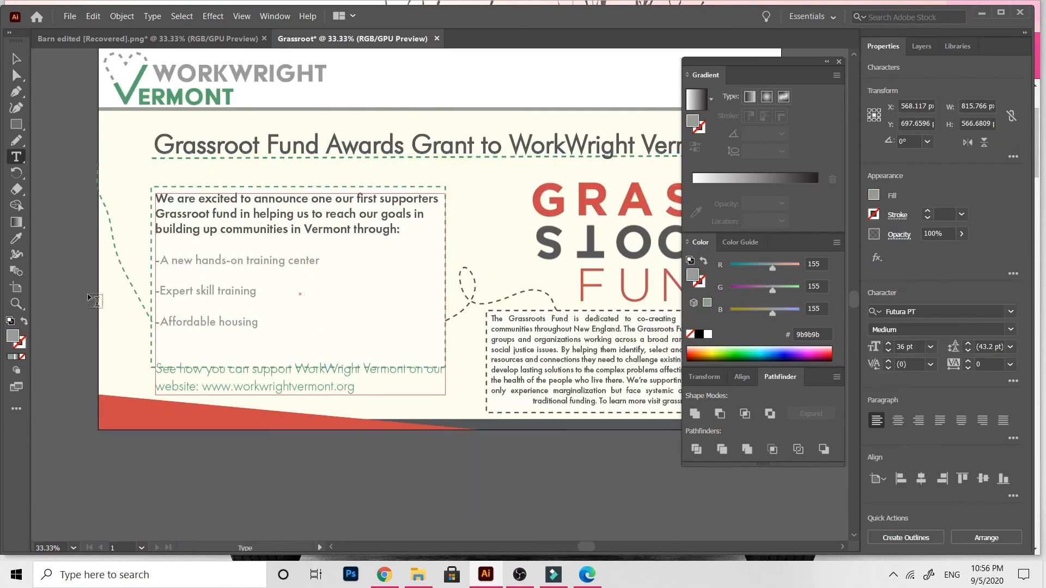
{"action": "key", "text": "Down"}
{"action": "key", "text": "Down"}
{"action": "key", "text": "Delete"}
{"action": "key", "text": "Delete"}
{"action": "left_click", "coordinate": [16, 58]}
{"action": "left_click", "coordinate": [230, 512]}
- Apply a thinner stroke weight to the dashed line under the headline
{"action": "key", "text": "ctrl+minus"}
{"action": "left_click", "coordinate": [256, 192]}
{"action": "key", "text": "Delete"}
{"action": "left_click", "coordinate": [256, 192]}
{"action": "left_click", "coordinate": [960, 214]}
{"action": "left_click", "coordinate": [978, 275]}
{"action": "left_click", "coordinate": [420, 190]}
- Apply a thinner stroke weight to the dashed box outlines and connecting curves
{"action": "left_click", "coordinate": [196, 256]}
{"action": "left_click", "coordinate": [444, 256]}
{"action": "left_click", "coordinate": [960, 214]}
{"action": "left_click", "coordinate": [977, 274]}
{"action": "left_click", "coordinate": [466, 352]}
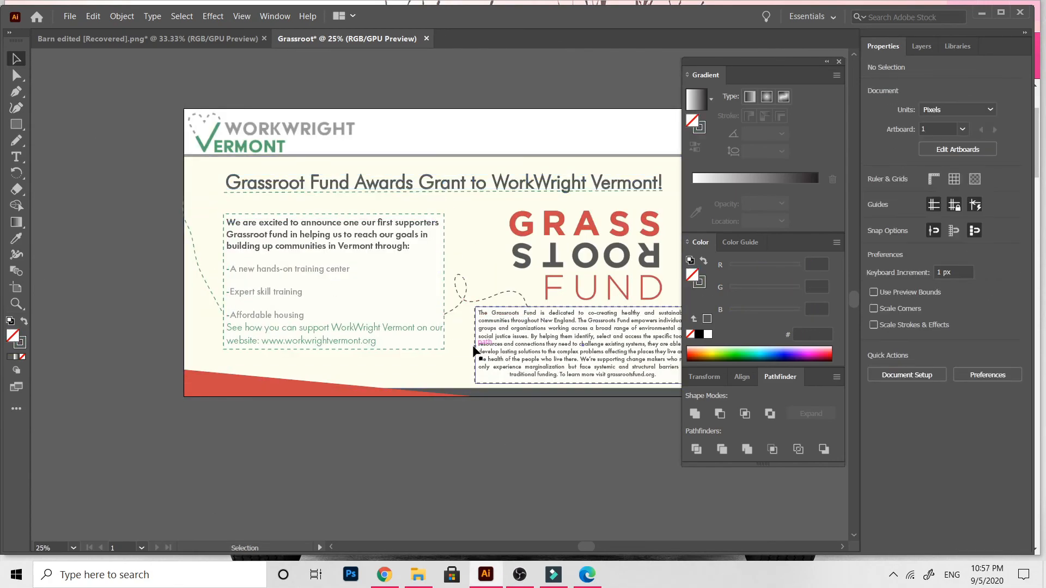
- Recolor the large background rectangle a lighter cream, using fill color fff9dc
{"action": "scroll", "coordinate": [478, 267], "scroll_direction": "right", "scroll_amount": 5}
{"action": "scroll", "coordinate": [478, 267], "scroll_direction": "left", "scroll_amount": 3}
{"action": "left_click", "coordinate": [381, 234]}
{"action": "double_click", "coordinate": [13, 336]}
{"action": "left_click", "coordinate": [535, 309]}
{"action": "left_click", "coordinate": [350, 159]}
{"action": "left_click", "coordinate": [664, 164]}
- Try moving the gray strip up past the top of the header, and undo the move
{"action": "left_click_drag", "start_coordinate": [549, 155], "coordinate": [549, 81]}
{"action": "key", "text": "ctrl+z"}
{"action": "left_click", "coordinate": [393, 459]}
{"action": "left_click", "coordinate": [185, 132]}
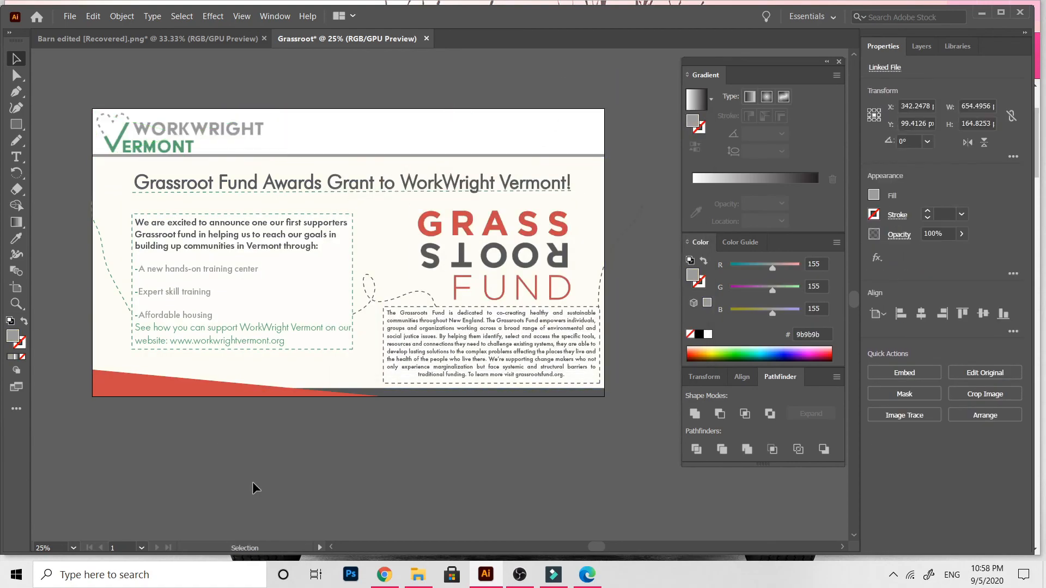
- Duplicate the red wedge from the bottom of the artboard and place the copy over the header
{"action": "left_click", "coordinate": [218, 389]}
{"action": "key", "text": "ctrl+c"}
{"action": "key", "text": "ctrl+v"}
{"action": "left_click_drag", "start_coordinate": [229, 298], "coordinate": [331, 122]}
- Reflect the copied red wedge twice and reposition it within the header
{"action": "scroll", "coordinate": [560, 483], "scroll_direction": "right", "scroll_amount": 5}
{"action": "right_click", "coordinate": [435, 111]}
{"action": "mouse_move", "coordinate": [501, 295]}
{"action": "left_click", "coordinate": [603, 343]}
{"action": "key", "text": "Return"}
{"action": "right_click", "coordinate": [525, 116]}
{"action": "left_click", "coordinate": [734, 349]}
{"action": "key", "text": "Return"}
{"action": "scroll", "coordinate": [547, 272], "scroll_direction": "left", "scroll_amount": 4}
{"action": "left_click_drag", "start_coordinate": [589, 123], "coordinate": [398, 126]}
- Move the gray strip down out of the header and recolor the copied wedge by sampling the WorkWright Vermont logo
{"action": "left_click_drag", "start_coordinate": [486, 155], "coordinate": [479, 422]}
{"action": "left_click", "coordinate": [549, 130]}
{"action": "key", "text": "i"}
{"action": "left_click", "coordinate": [128, 140]}
{"action": "left_click", "coordinate": [128, 145]}
{"action": "key", "text": "ctrl+shift+a"}
- Park the gray strip farther down, below the artboard
{"action": "left_click", "coordinate": [164, 128]}
{"action": "scroll", "coordinate": [361, 423], "scroll_direction": "left", "scroll_amount": 3}
{"action": "left_click_drag", "start_coordinate": [360, 422], "coordinate": [355, 468]}
{"action": "scroll", "coordinate": [355, 469], "scroll_direction": "right", "scroll_amount": 1}
- Lower the background rectangle's top edge slightly and enlarge the WorkWright Vermont logo proportionally to 800 px wide
{"action": "left_click", "coordinate": [390, 162]}
{"action": "left_click_drag", "start_coordinate": [389, 158], "coordinate": [389, 169]}
{"action": "left_click", "coordinate": [161, 469]}
{"action": "left_click", "coordinate": [229, 131]}
{"action": "left_click_drag", "start_coordinate": [303, 153], "coordinate": [338, 160]}
- Delete the copied wedge from the header
{"action": "left_click", "coordinate": [390, 159]}
{"action": "left_click", "coordinate": [490, 116]}
{"action": "key", "text": "Delete"}
- Try moving the dark gray bottom bar up into the header, and undo it
{"action": "left_click_drag", "start_coordinate": [572, 392], "coordinate": [586, 108]}
{"action": "key", "text": "ctrl+z"}
{"action": "key", "text": "ctrl+z"}
- Reduce the height of the dark gray bar along the artboard's bottom edge
{"action": "left_click_drag", "start_coordinate": [387, 388], "coordinate": [389, 392]}
{"action": "left_click", "coordinate": [388, 439]}
- Move the gray strip back to the top, stretch it to fill the header area, and lower its opacity
{"action": "left_click_drag", "start_coordinate": [389, 470], "coordinate": [389, 115]}
{"action": "left_click_drag", "start_coordinate": [399, 162], "coordinate": [399, 162]}
{"action": "left_click", "coordinate": [961, 234]}
{"action": "left_click_drag", "start_coordinate": [961, 252], "coordinate": [910, 252]}
{"action": "left_click", "coordinate": [607, 446]}
- Examine the tinted header, the logo and the rest of the layout up close
{"action": "key", "text": "ctrl+equal"}
{"action": "scroll", "coordinate": [381, 295], "scroll_direction": "left", "scroll_amount": 1}
{"action": "key", "text": "ctrl+z"}
{"action": "scroll", "coordinate": [301, 386], "scroll_direction": "up", "scroll_amount": 2}
{"action": "scroll", "coordinate": [283, 245], "scroll_direction": "right", "scroll_amount": 2}
{"action": "left_click", "coordinate": [268, 217]}
{"action": "left_click", "coordinate": [401, 106]}
{"action": "scroll", "coordinate": [287, 175], "scroll_direction": "left", "scroll_amount": 3}
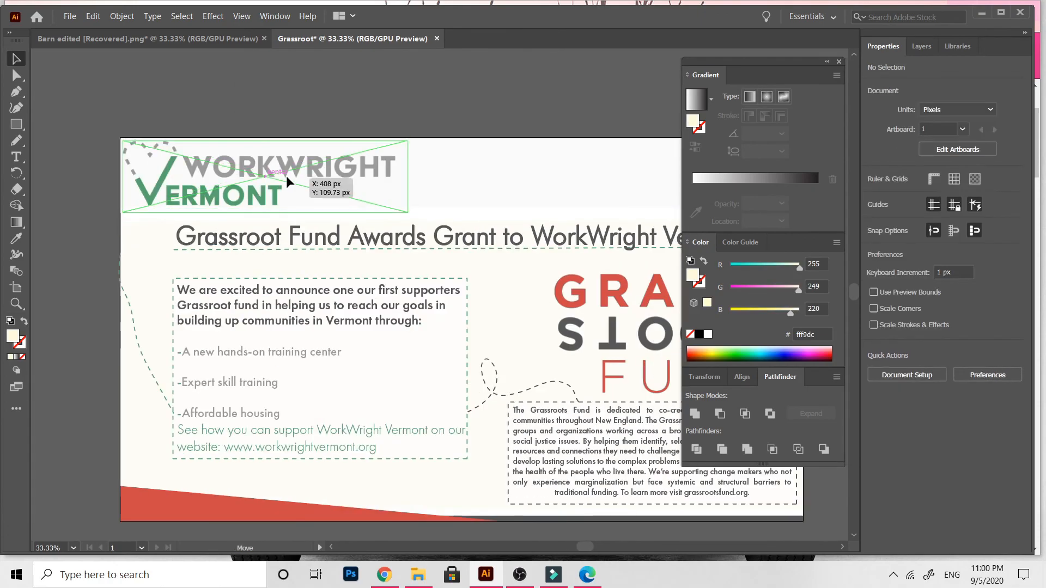
{"action": "scroll", "coordinate": [287, 175], "scroll_direction": "right", "scroll_amount": 4}
{"action": "scroll", "coordinate": [234, 367], "scroll_direction": "down", "scroll_amount": 3}
{"action": "left_click", "coordinate": [236, 370]}
{"action": "left_click", "coordinate": [240, 414]}
{"action": "scroll", "coordinate": [299, 310], "scroll_direction": "up", "scroll_amount": 2}
{"action": "key", "text": "ctrl+minus"}
- Try sampling the logo's gray onto the header rectangle with the Eyedropper, and undo it
{"action": "left_click", "coordinate": [366, 192]}
{"action": "left_click", "coordinate": [16, 238]}
{"action": "left_click", "coordinate": [238, 189]}
{"action": "key", "text": "ctrl+z"}
- Recolor the header rectangle white
{"action": "left_click", "coordinate": [482, 218]}
{"action": "double_click", "coordinate": [12, 335]}
{"action": "left_click", "coordinate": [664, 163]}
{"action": "left_click", "coordinate": [516, 116]}
- Try a different stroke color on the cream background rectangle, and undo the changes
{"action": "left_click", "coordinate": [143, 239]}
{"action": "double_click", "coordinate": [20, 342]}
{"action": "left_click", "coordinate": [427, 170]}
{"action": "left_click", "coordinate": [664, 163]}
{"action": "left_click", "coordinate": [49, 355]}
{"action": "key", "text": "ctrl+z"}
{"action": "key", "text": "ctrl+z"}
- Nudge the WorkWright Vermont logo slightly to the right within the header
{"action": "left_click", "coordinate": [321, 196]}
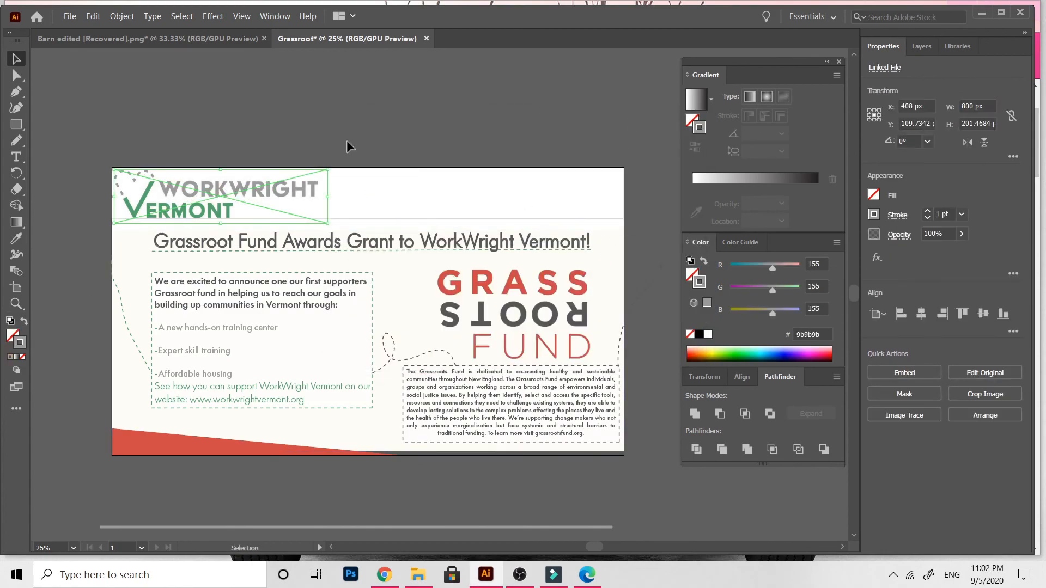
{"action": "left_click", "coordinate": [348, 193]}
{"action": "left_click", "coordinate": [82, 305]}
- Raise the cream background rectangle's top edge to meet the lower edge of the header
{"action": "left_click", "coordinate": [381, 261]}
{"action": "left_click_drag", "start_coordinate": [368, 230], "coordinate": [369, 223]}
{"action": "left_click", "coordinate": [386, 129]}
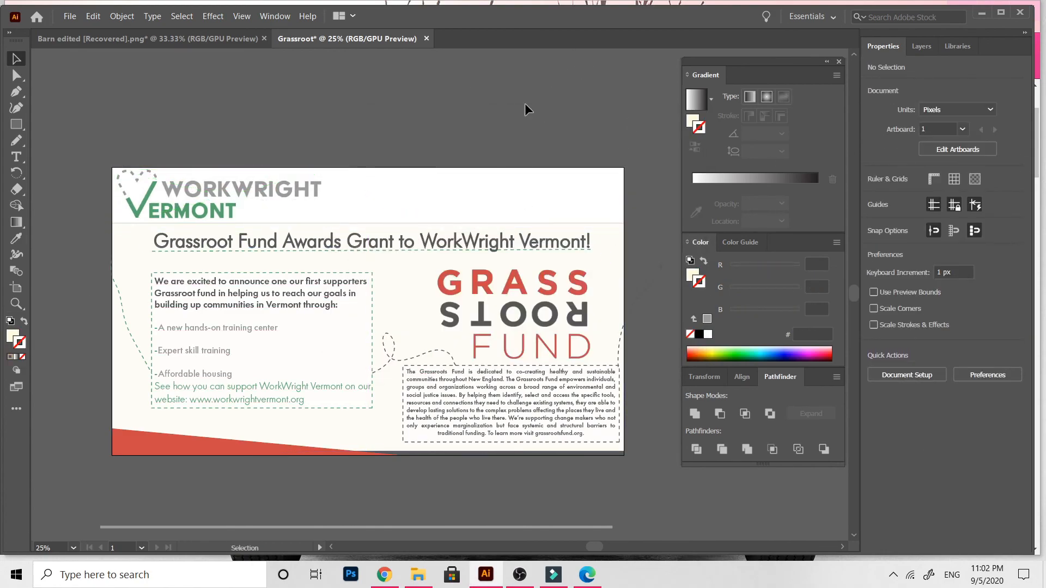
- Move the dashed underline from beneath the title off the artboard, below its lower edge
{"action": "key", "text": "ctrl+plus"}
{"action": "left_click_drag", "start_coordinate": [58, 242], "coordinate": [254, 243]}
{"action": "left_click", "coordinate": [255, 240]}
{"action": "left_click", "coordinate": [16, 238]}
{"action": "left_click", "coordinate": [16, 59]}
{"action": "key", "text": "ctrl+minus"}
{"action": "left_click_drag", "start_coordinate": [414, 320], "coordinate": [236, 320]}
{"action": "left_click", "coordinate": [141, 252]}
{"action": "left_click_drag", "start_coordinate": [140, 252], "coordinate": [134, 508]}
{"action": "left_click", "coordinate": [229, 485]}
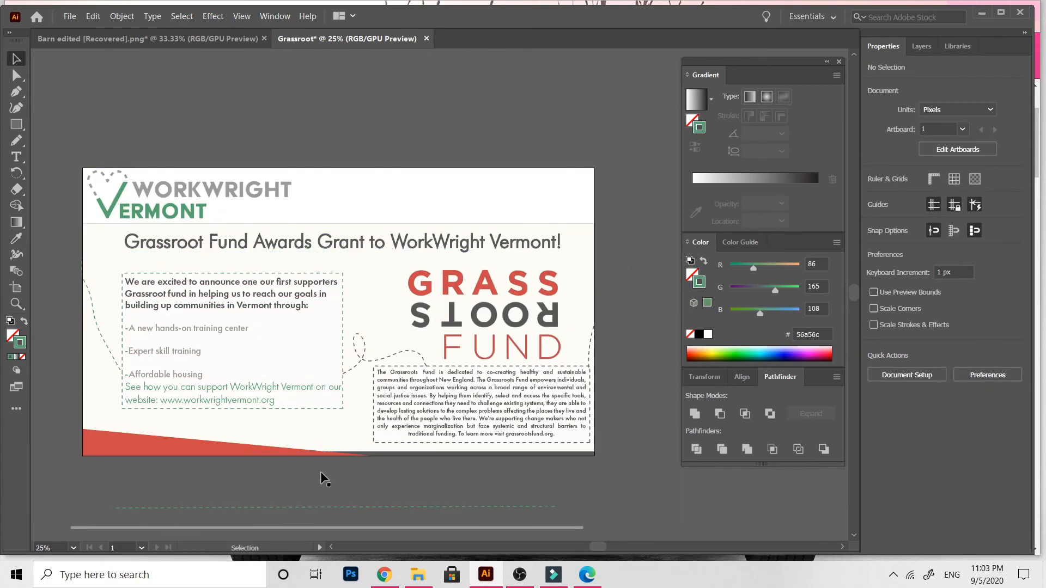
- Set the font size of the Grassroots Fund description paragraph to 26 pt
{"action": "triple_click", "coordinate": [482, 403]}
{"action": "left_click", "coordinate": [930, 346]}
{"action": "left_click", "coordinate": [906, 347]}
{"action": "type", "text": "26"}
{"action": "key", "text": "Return"}
{"action": "left_click", "coordinate": [16, 59]}
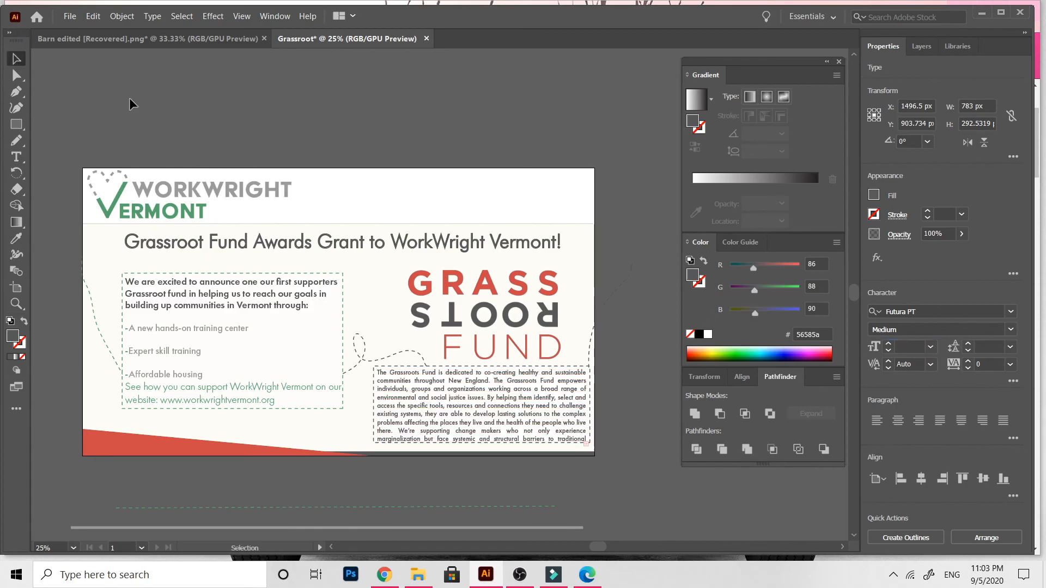
- Enlarge the Grassroots Fund logo slightly above its description text
{"action": "scroll", "coordinate": [129, 99], "scroll_direction": "down", "scroll_amount": 3}
{"action": "left_click", "coordinate": [490, 256]}
{"action": "left_click", "coordinate": [518, 303]}
{"action": "key", "text": "ctrl+plus"}
{"action": "left_click_drag", "start_coordinate": [429, 237], "coordinate": [425, 233]}
{"action": "left_click_drag", "start_coordinate": [645, 284], "coordinate": [654, 283]}
{"action": "left_click", "coordinate": [671, 305]}
- Extend the description's text frame and dashed outline downward so the whole paragraph fits inside
{"action": "left_click", "coordinate": [336, 349]}
{"action": "left_click", "coordinate": [218, 355]}
{"action": "left_click_drag", "start_coordinate": [229, 350], "coordinate": [246, 346]}
{"action": "left_click", "coordinate": [326, 349]}
{"action": "left_click_drag", "start_coordinate": [440, 348], "coordinate": [442, 361]}
{"action": "left_click_drag", "start_coordinate": [425, 282], "coordinate": [410, 287]}
{"action": "left_click", "coordinate": [349, 414]}
{"action": "key", "text": "ctrl+minus"}
{"action": "key", "text": "ctrl+minus"}
{"action": "key", "text": "ctrl+minus"}
{"action": "key", "text": "ctrl+plus"}
{"action": "key", "text": "ctrl+plus"}
{"action": "key", "text": "ctrl+plus"}
{"action": "left_click", "coordinate": [364, 362]}
{"action": "left_click_drag", "start_coordinate": [440, 363], "coordinate": [440, 365]}
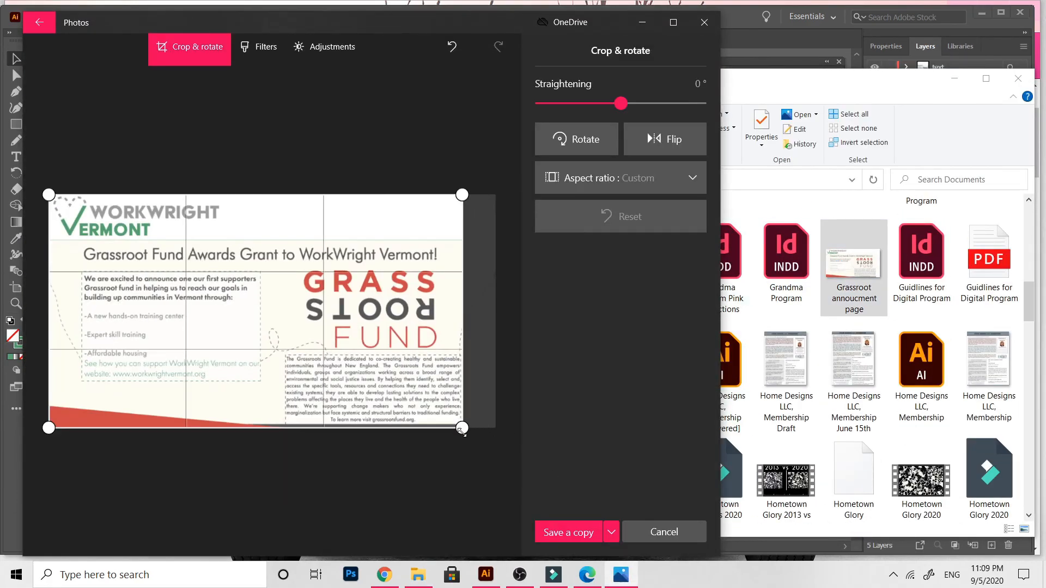
- Switch to Photos and adjust the crop's lower-right corner on the exported graphic
{"action": "left_click_drag", "start_coordinate": [462, 432], "coordinate": [468, 432]}
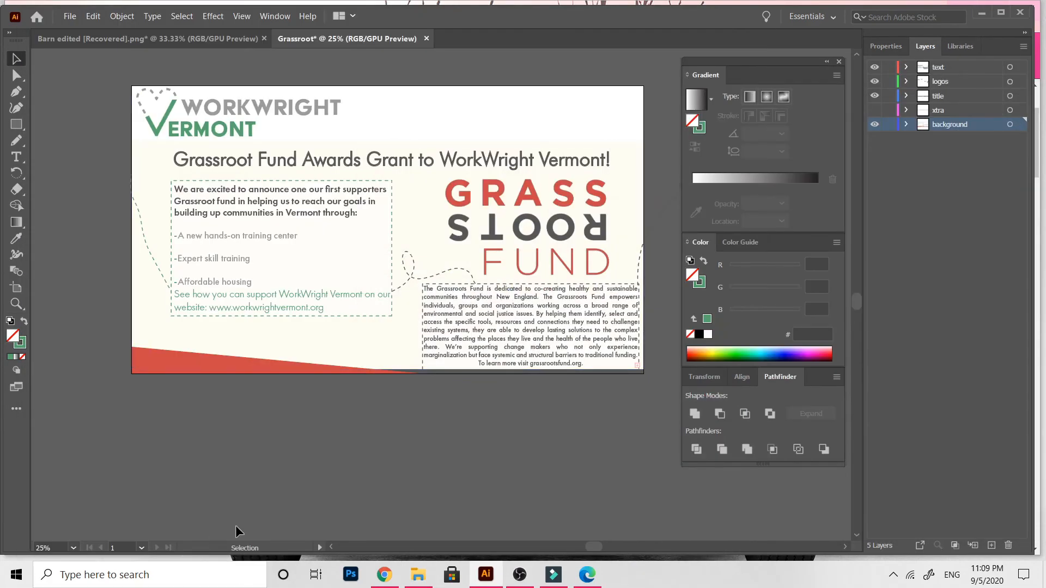
- Make the header band cream and the area behind the text and Grassroots Fund logo white
{"action": "left_click", "coordinate": [234, 334]}
{"action": "double_click", "coordinate": [13, 336]}
{"action": "left_click", "coordinate": [360, 163]}
{"action": "left_click", "coordinate": [663, 163]}
{"action": "left_click_drag", "start_coordinate": [217, 350], "coordinate": [218, 295]}
{"action": "left_click_drag", "start_coordinate": [387, 318], "coordinate": [397, 141]}
{"action": "left_click", "coordinate": [885, 45]}
{"action": "left_click", "coordinate": [961, 233]}
{"action": "left_click_drag", "start_coordinate": [917, 252], "coordinate": [924, 252]}
{"action": "left_click", "coordinate": [430, 448]}
{"action": "left_click", "coordinate": [436, 275]}
{"action": "key", "text": "i"}
{"action": "key", "text": "v"}
{"action": "left_click", "coordinate": [245, 468]}
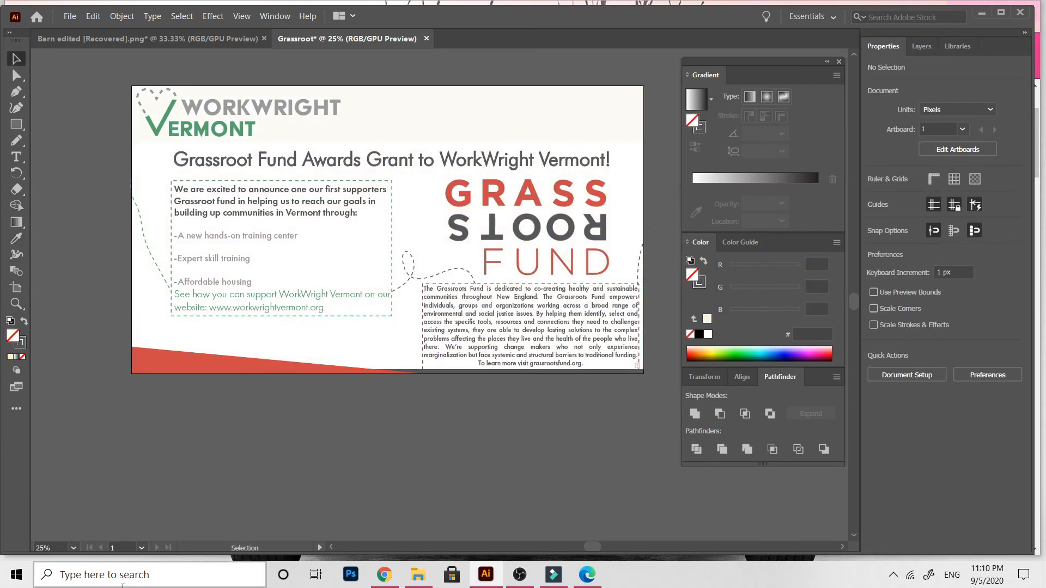
- Export the graphic as the PNG Grassroot annoucment page at High (300 ppi), and save a copy of it from the Photos crop view
{"action": "left_click", "coordinate": [69, 16]}
{"action": "left_click", "coordinate": [354, 254]}
{"action": "left_click", "coordinate": [426, 371]}
{"action": "key", "text": "Return"}
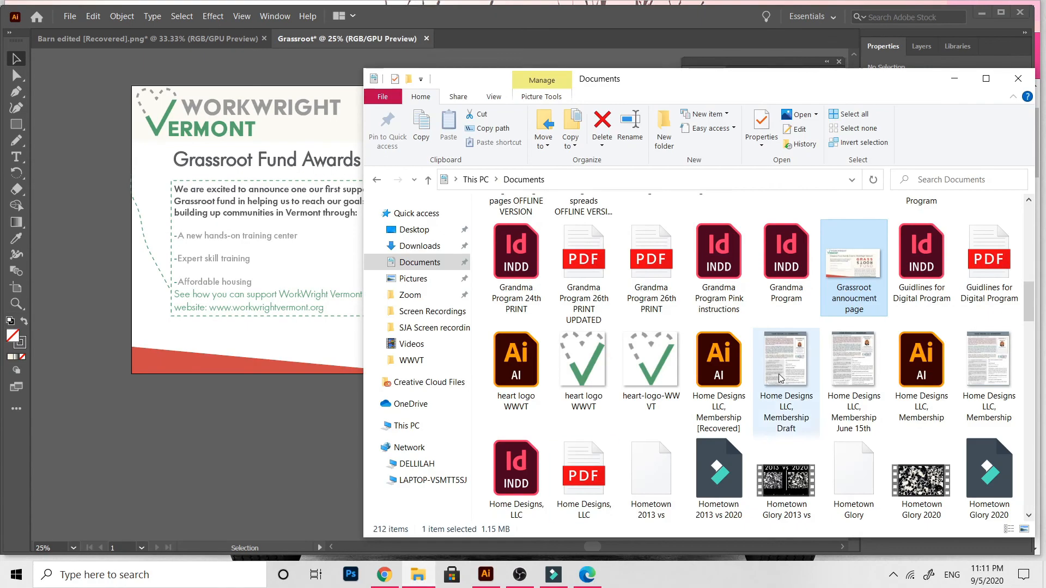
{"action": "key", "text": "Return"}
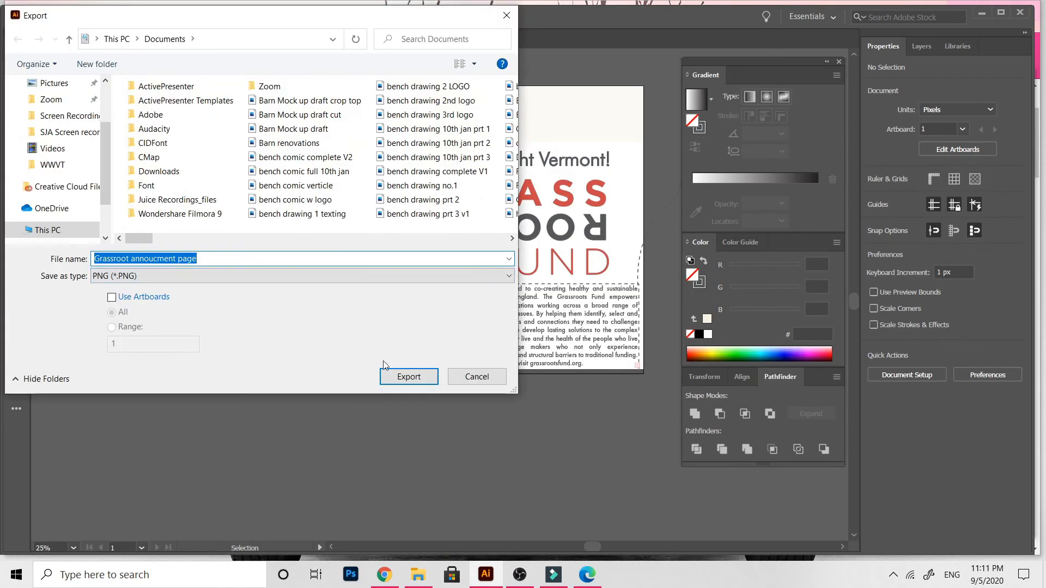
{"action": "left_click", "coordinate": [392, 375]}
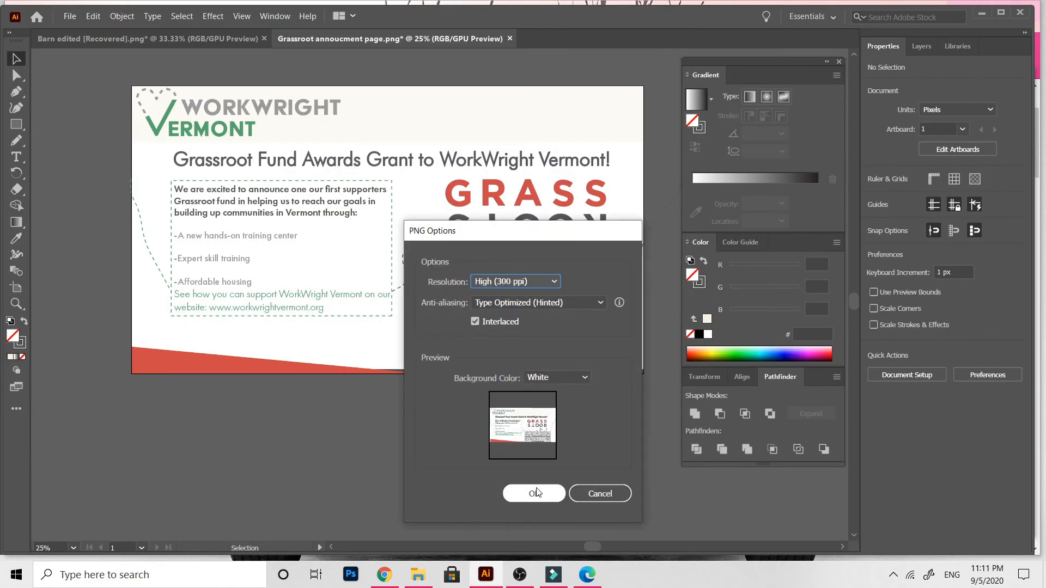
{"action": "left_click", "coordinate": [534, 492]}
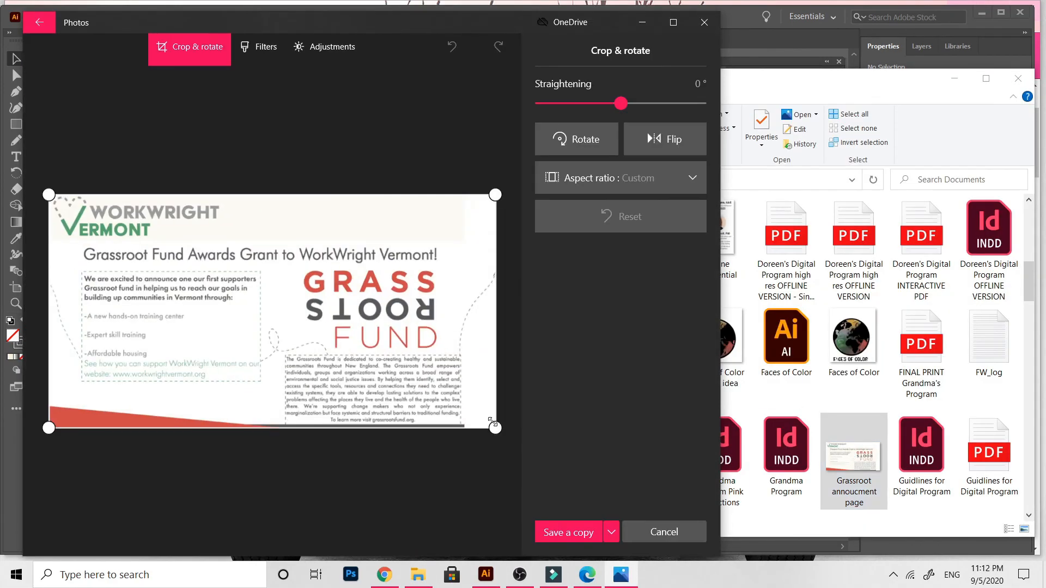
{"action": "left_click", "coordinate": [577, 532]}
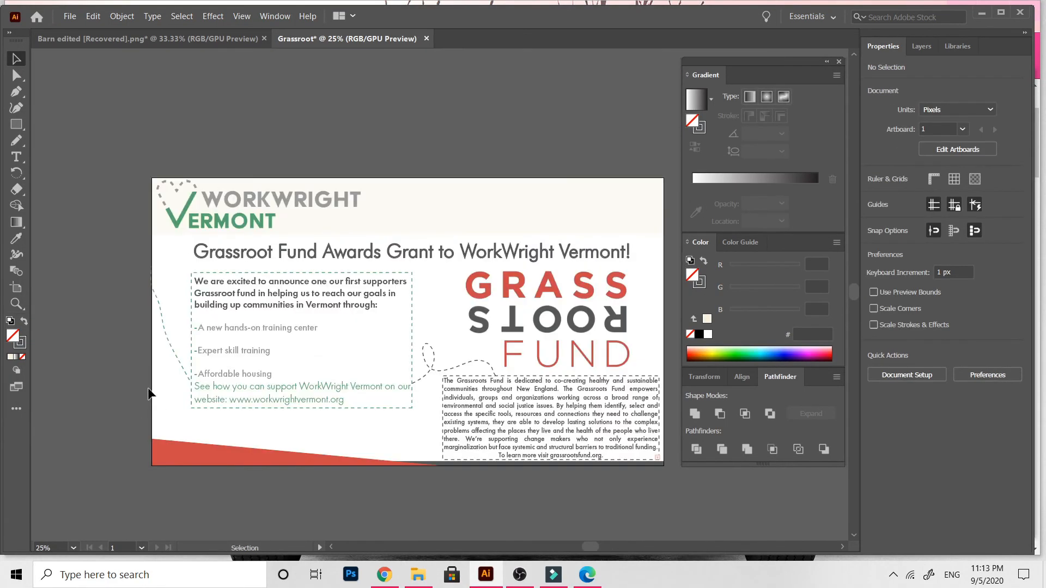
- Change the header band's fill to light gray #ededed
{"action": "left_click", "coordinate": [411, 339]}
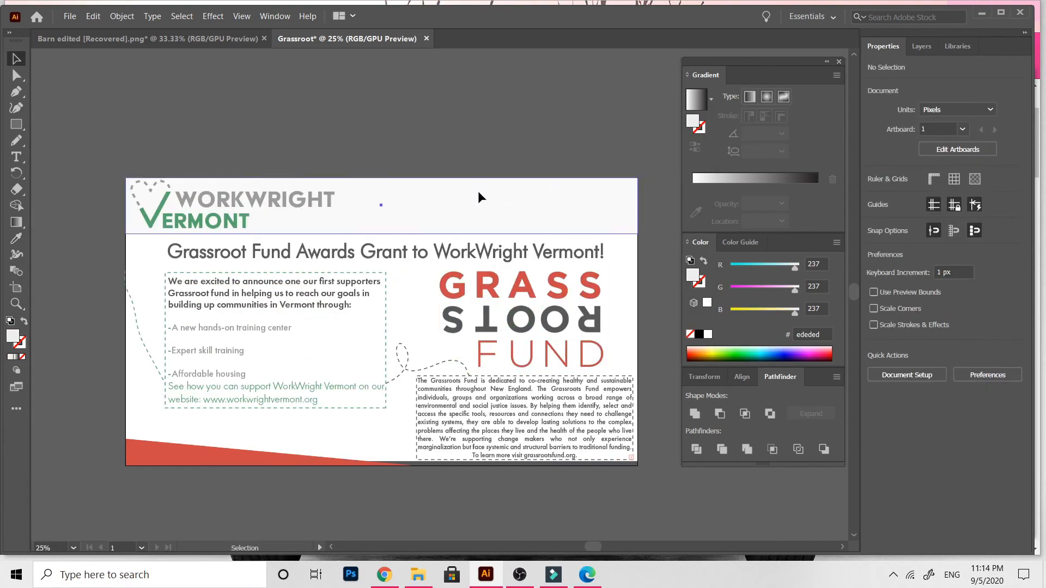
- Recolor the three bullet items dark gray by sampling the accent at the artboard's lower edge
{"action": "double_click", "coordinate": [243, 380]}
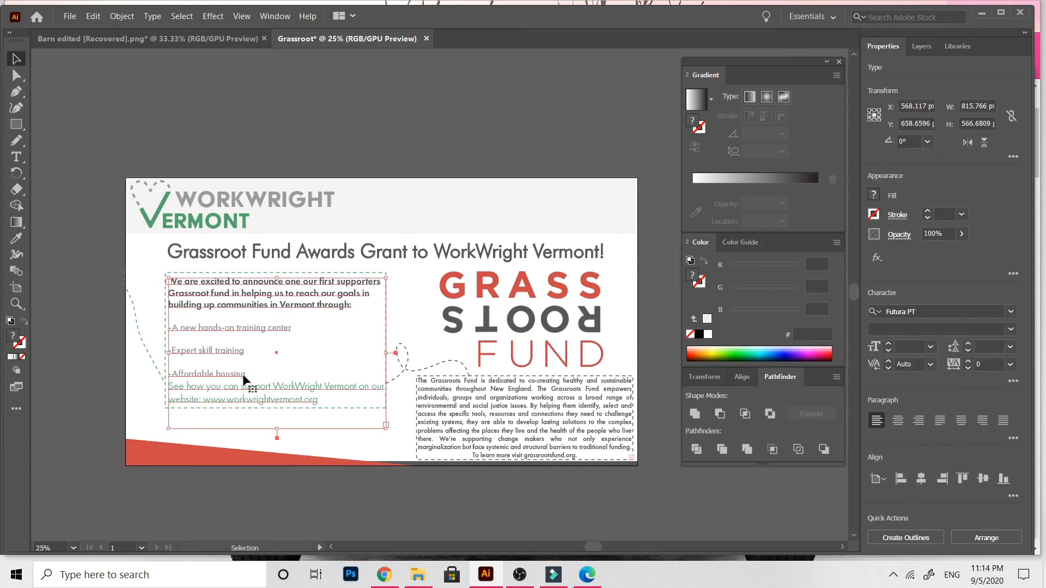
{"action": "left_click_drag", "start_coordinate": [246, 373], "coordinate": [169, 328]}
{"action": "left_click", "coordinate": [16, 238]}
{"action": "left_click", "coordinate": [389, 462]}
{"action": "left_click", "coordinate": [591, 463]}
{"action": "left_click", "coordinate": [16, 59]}
{"action": "left_click", "coordinate": [86, 65]}
- Try recoloring the intro paragraph with the green sampled from the WorkWright Vermont logo, and undo it
{"action": "triple_click", "coordinate": [327, 294]}
{"action": "left_click", "coordinate": [17, 238]}
{"action": "left_click", "coordinate": [158, 218]}
{"action": "left_click", "coordinate": [16, 58]}
{"action": "key", "text": "ctrl+z"}
- Recolor the bold intro paragraph black (#000000)
{"action": "double_click", "coordinate": [343, 305]}
{"action": "triple_click", "coordinate": [343, 305]}
{"action": "left_click", "coordinate": [17, 58]}
{"action": "left_click", "coordinate": [58, 469]}
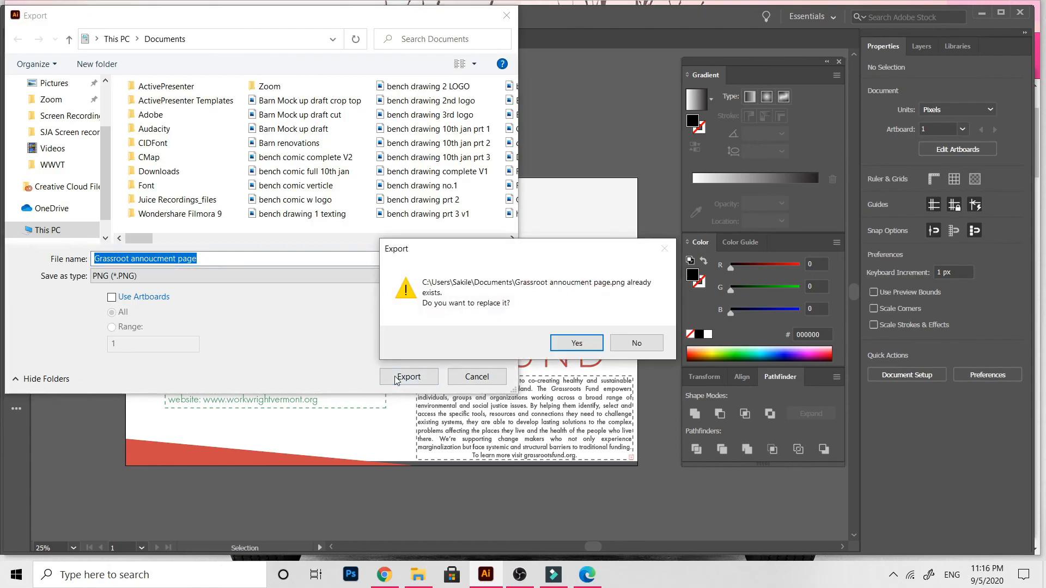
- Export the revised graphic over the existing PNG Grassroot annoucment page, and save its crop in Photos
{"action": "left_click", "coordinate": [476, 371]}
{"action": "left_click", "coordinate": [534, 493]}
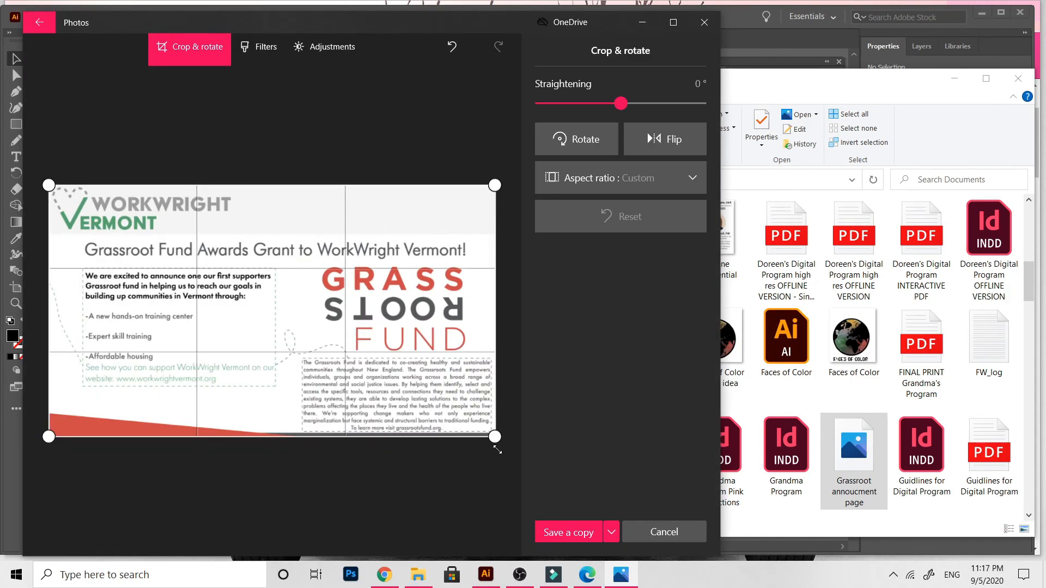
{"action": "left_click", "coordinate": [586, 511]}
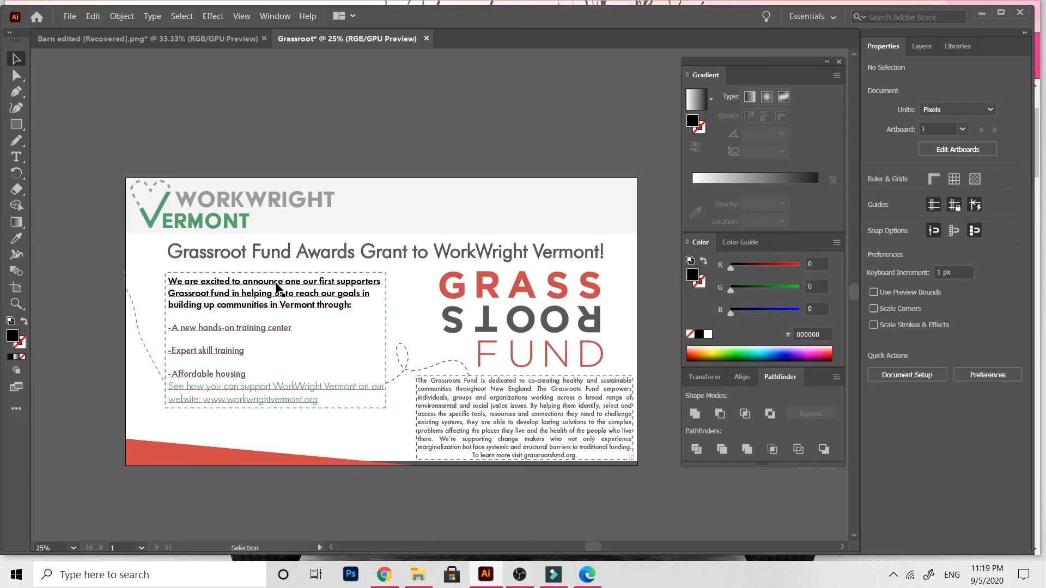
- Correct the intro paragraph to read "one of our first supporters" and narrow its text frame to 808 px
{"action": "double_click", "coordinate": [277, 287]}
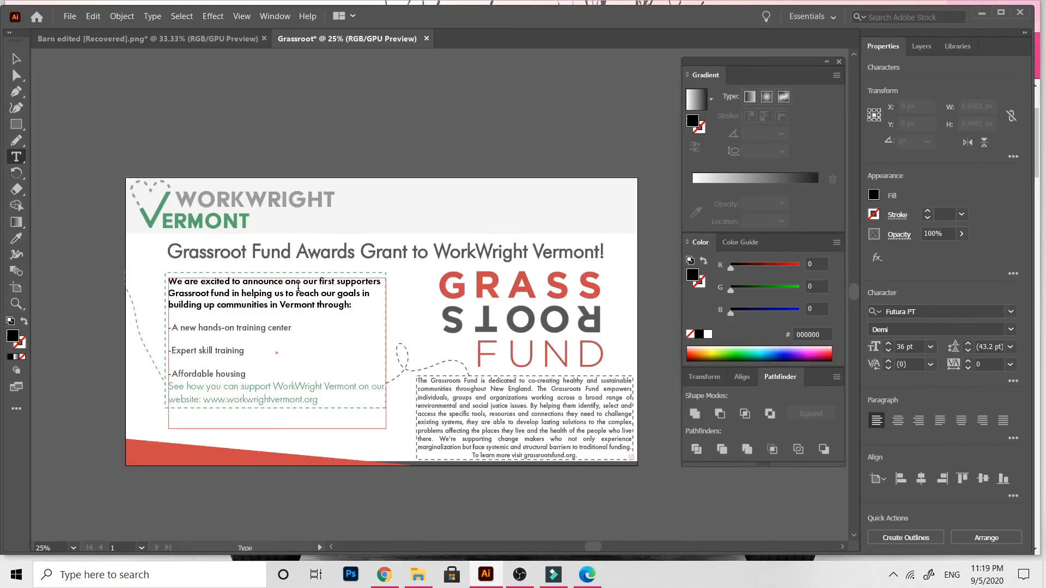
{"action": "type", "text": "of o"}
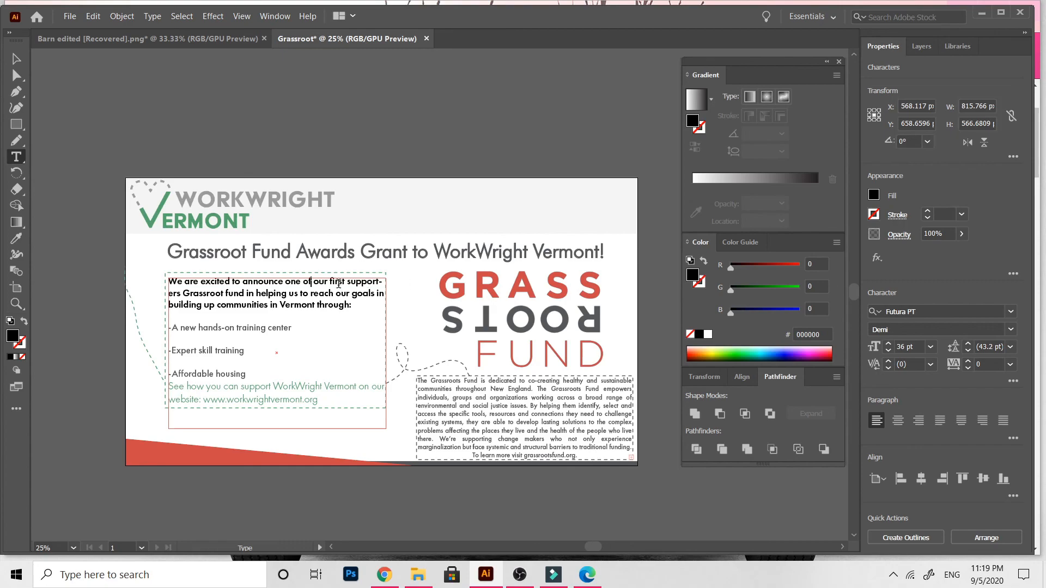
{"action": "left_click", "coordinate": [17, 58]}
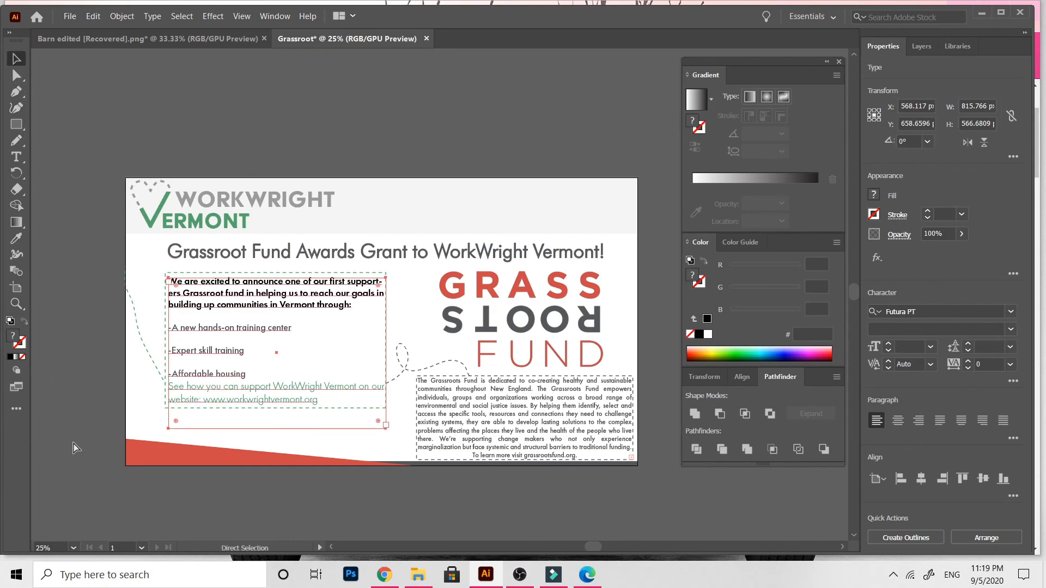
{"action": "key", "text": "ctrl+plus"}
{"action": "left_click_drag", "start_coordinate": [294, 296], "coordinate": [299, 296]}
- Turn off hyphenation for the intro paragraph and move its text frame to the dashed outline's upper-left corner
{"action": "double_click", "coordinate": [554, 231]}
{"action": "left_click_drag", "start_coordinate": [555, 231], "coordinate": [287, 205]}
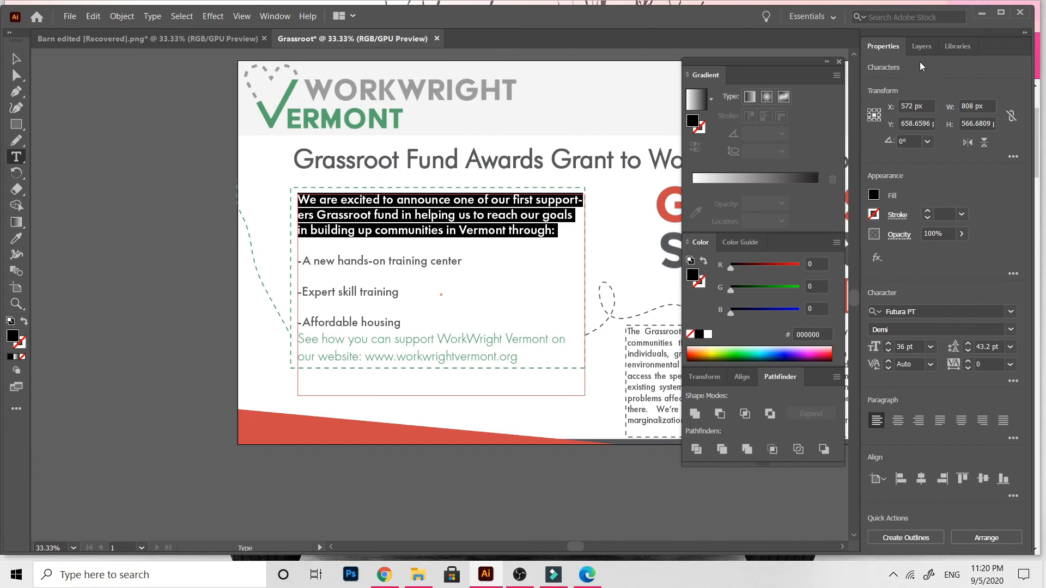
{"action": "left_click", "coordinate": [1012, 380]}
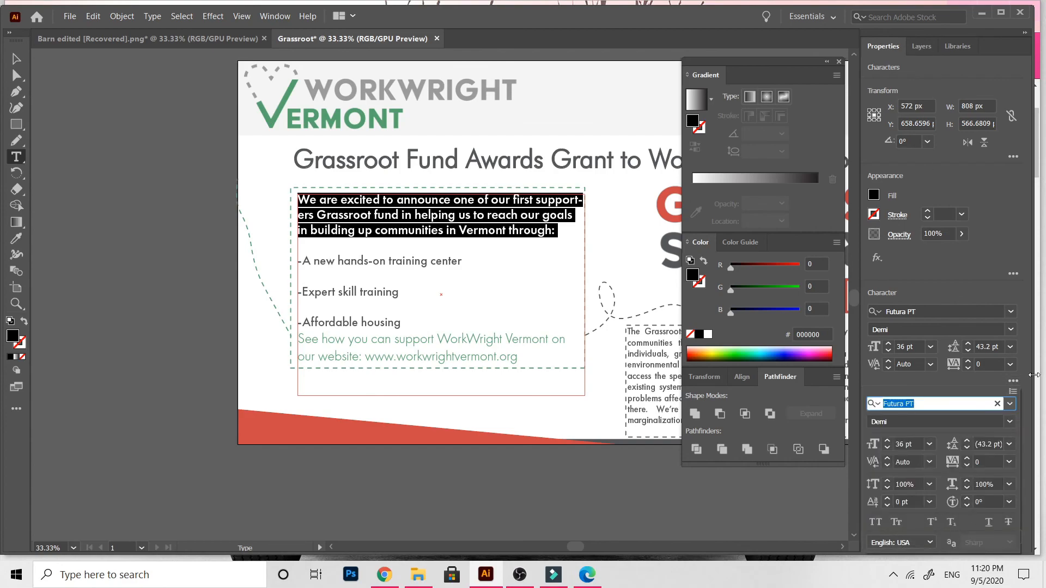
{"action": "left_click", "coordinate": [1022, 339]}
{"action": "left_click", "coordinate": [1014, 438]}
{"action": "left_click", "coordinate": [871, 547]}
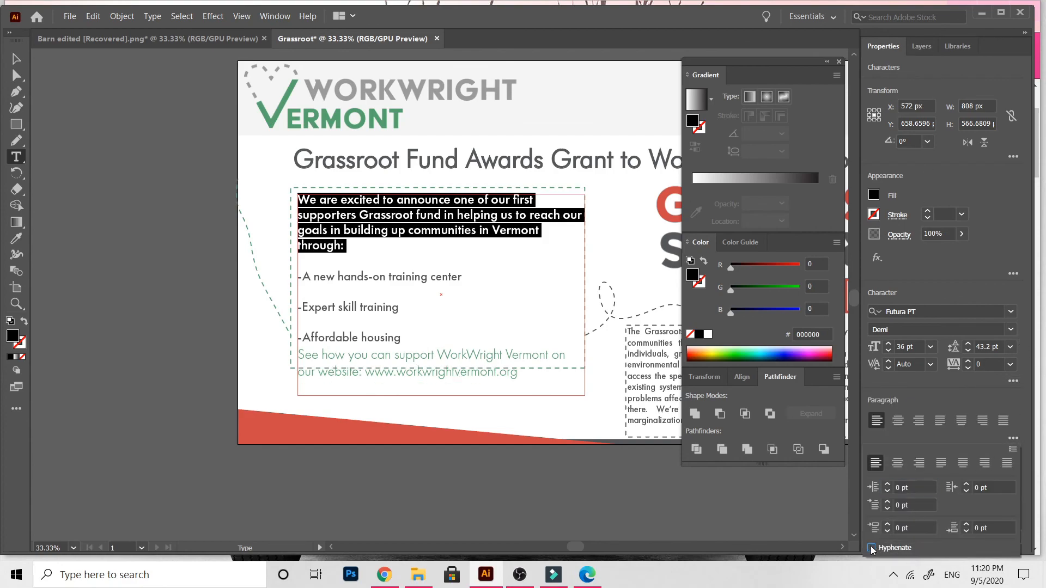
{"action": "left_click", "coordinate": [505, 219]}
{"action": "left_click", "coordinate": [16, 58]}
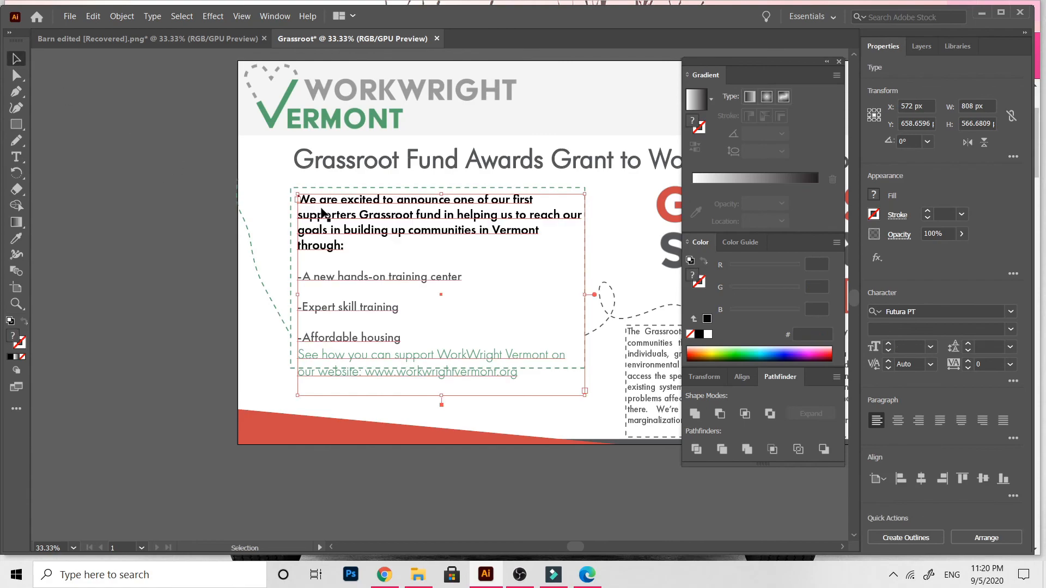
{"action": "left_click_drag", "start_coordinate": [322, 211], "coordinate": [315, 207]}
- Try centered and justified alignments on the intro paragraph, and restore left alignment
{"action": "double_click", "coordinate": [373, 238]}
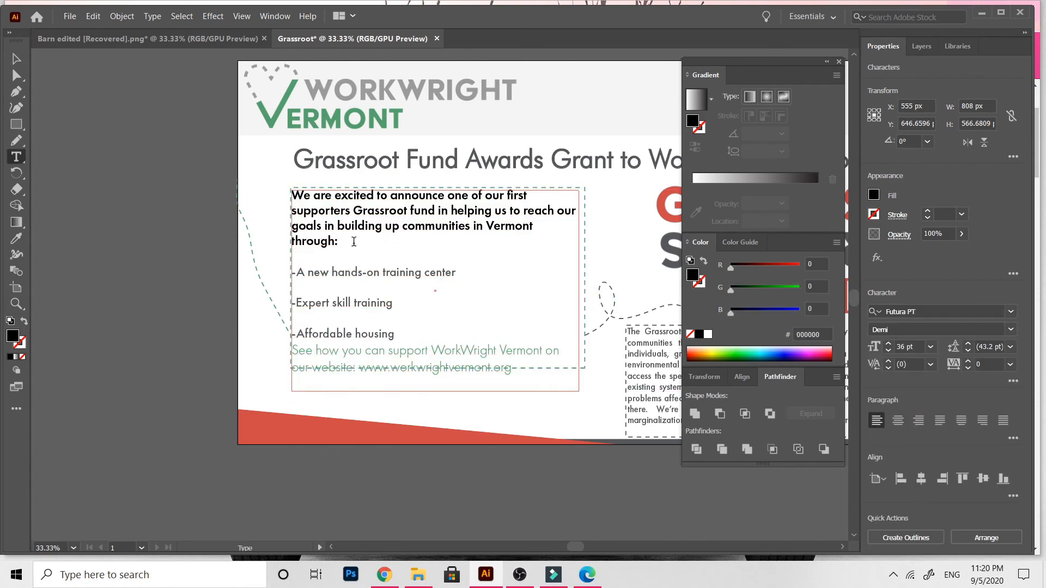
{"action": "left_click_drag", "start_coordinate": [341, 244], "coordinate": [286, 195]}
{"action": "left_click", "coordinate": [960, 424]}
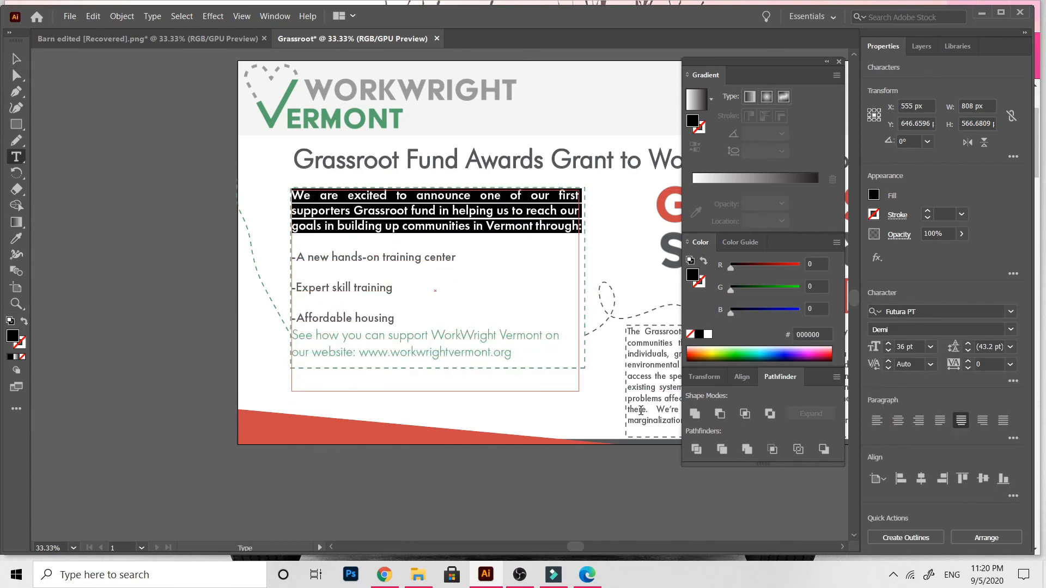
{"action": "left_click", "coordinate": [897, 420]}
{"action": "left_click", "coordinate": [939, 420]}
{"action": "left_click", "coordinate": [982, 419]}
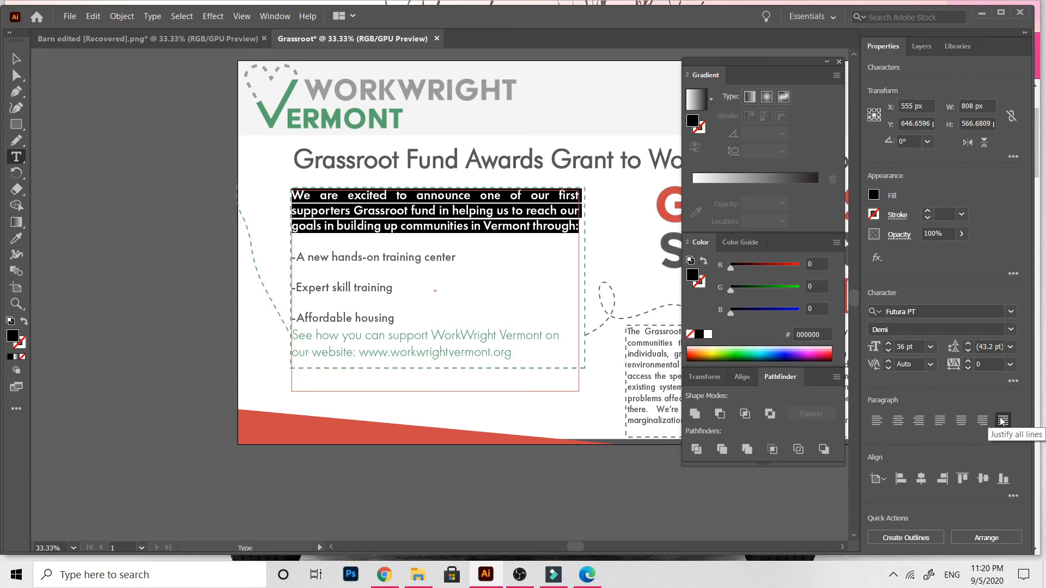
{"action": "left_click", "coordinate": [877, 423]}
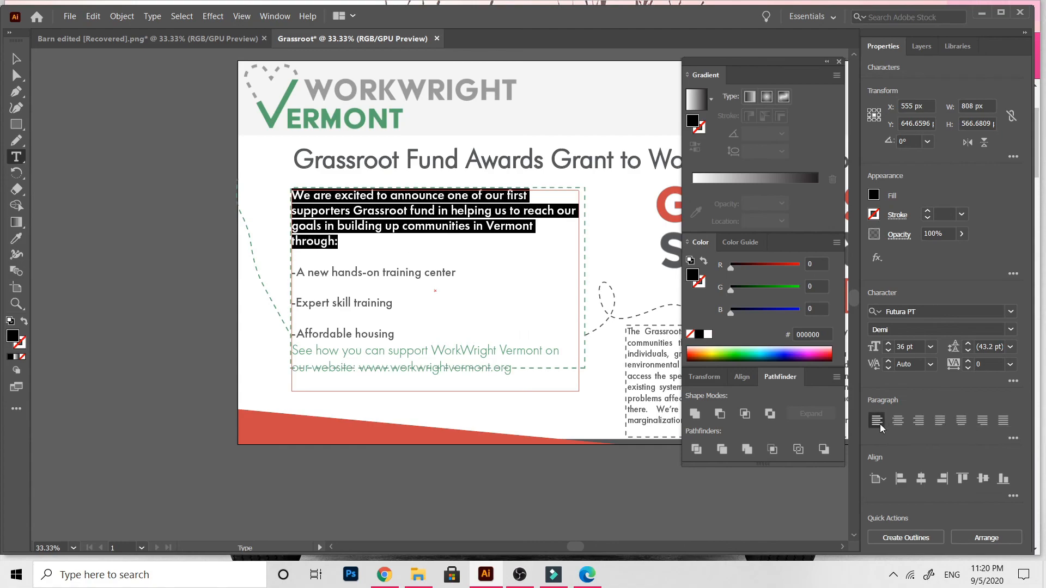
- Reword the intro's ending to "Vermont communities through:" and nudge the text frame slightly inside the dashed outline
{"action": "left_click", "coordinate": [339, 238]}
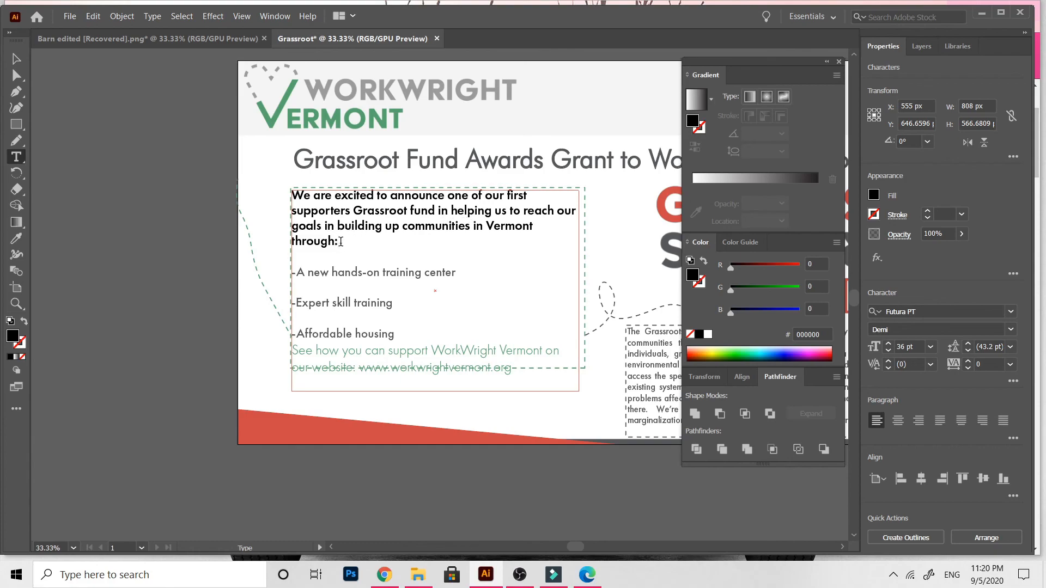
{"action": "left_click_drag", "start_coordinate": [337, 243], "coordinate": [408, 225]}
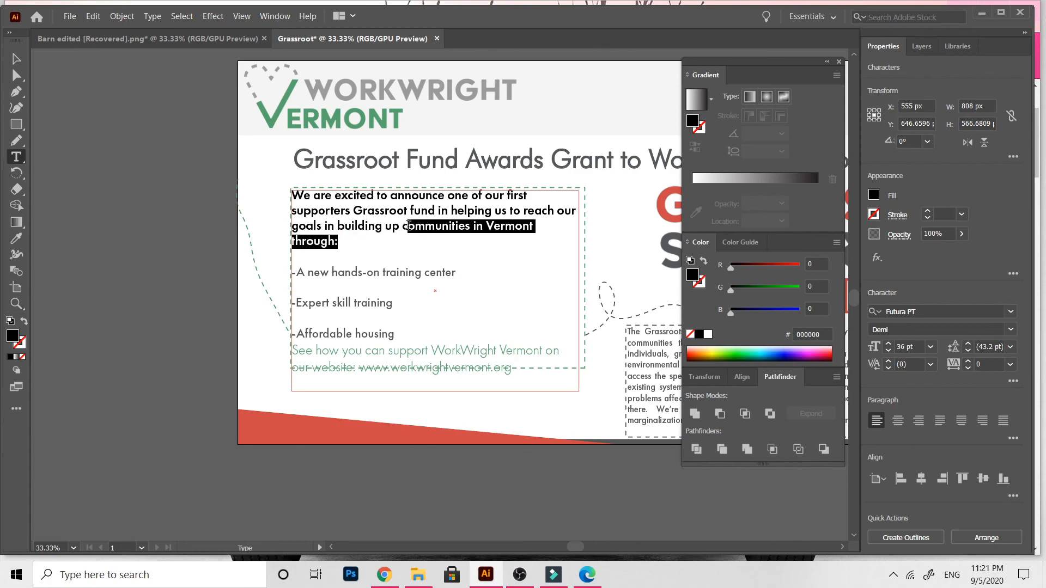
{"action": "type", "text": "Vermont"}
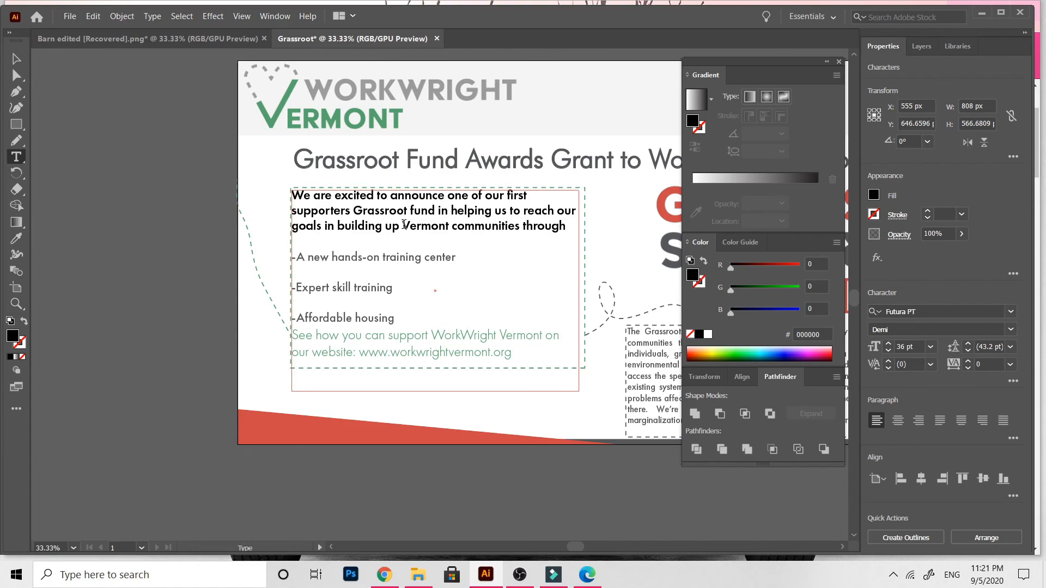
{"action": "left_click", "coordinate": [17, 58]}
{"action": "scroll", "coordinate": [112, 261], "scroll_direction": "right", "scroll_amount": 3}
{"action": "left_click_drag", "start_coordinate": [213, 236], "coordinate": [217, 239]}
{"action": "left_click", "coordinate": [175, 478]}
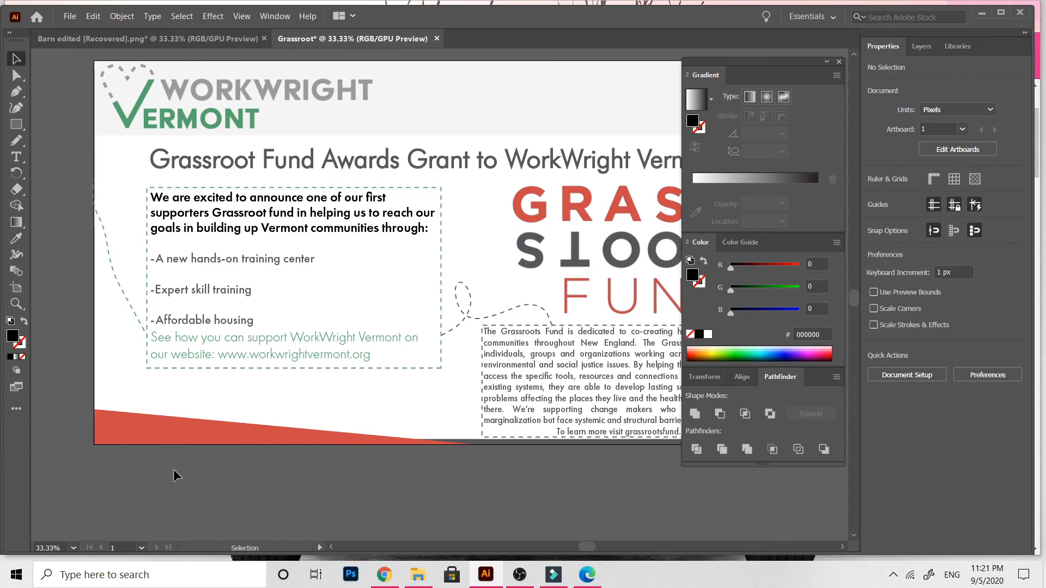
- Move the WorkWright Vermont logo up out of the header and place the title centered in the header band
{"action": "scroll", "coordinate": [338, 504], "scroll_direction": "right", "scroll_amount": 3}
{"action": "scroll", "coordinate": [229, 258], "scroll_direction": "up", "scroll_amount": 2}
{"action": "scroll", "coordinate": [229, 258], "scroll_direction": "left", "scroll_amount": 3}
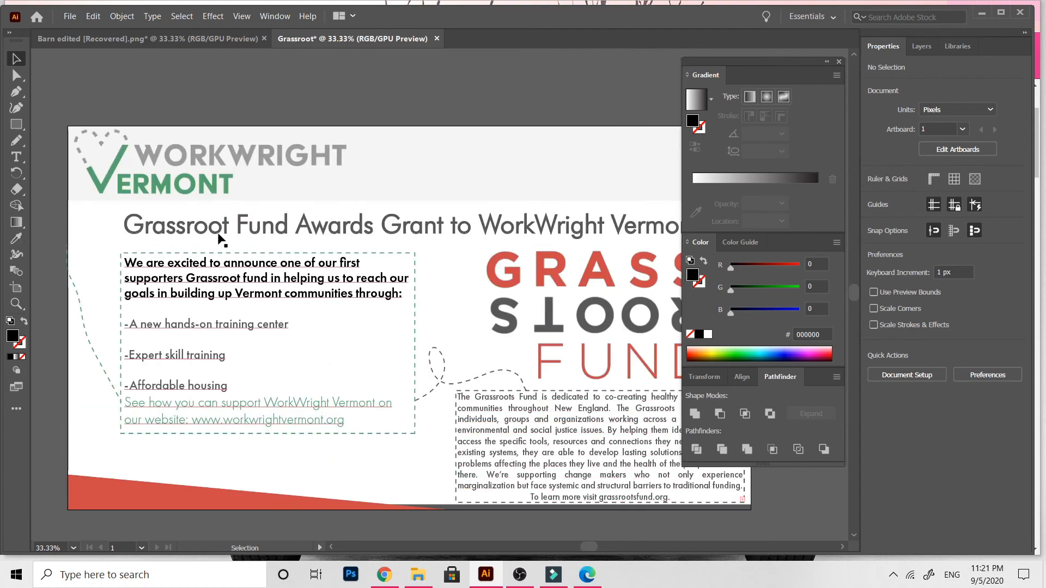
{"action": "left_click_drag", "start_coordinate": [234, 163], "coordinate": [240, 98]}
{"action": "left_click_drag", "start_coordinate": [327, 226], "coordinate": [323, 176]}
{"action": "left_click", "coordinate": [457, 88]}
{"action": "scroll", "coordinate": [457, 88], "scroll_direction": "right", "scroll_amount": 3}
{"action": "scroll", "coordinate": [435, 104], "scroll_direction": "left", "scroll_amount": 2}
{"action": "left_click_drag", "start_coordinate": [406, 177], "coordinate": [399, 173]}
- Cut the WorkWright Vermont logo, paste it onto the xtra layer, and hide that layer
{"action": "left_click", "coordinate": [240, 88]}
{"action": "key", "text": "Delete"}
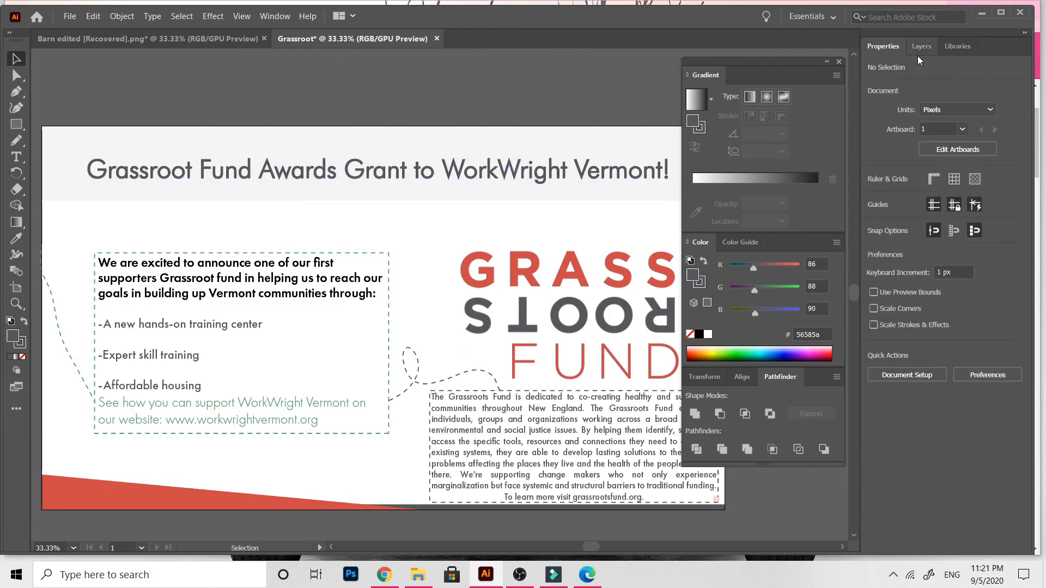
{"action": "left_click", "coordinate": [920, 49]}
{"action": "left_click", "coordinate": [959, 112]}
{"action": "left_click", "coordinate": [875, 110]}
{"action": "key", "text": "ctrl+v"}
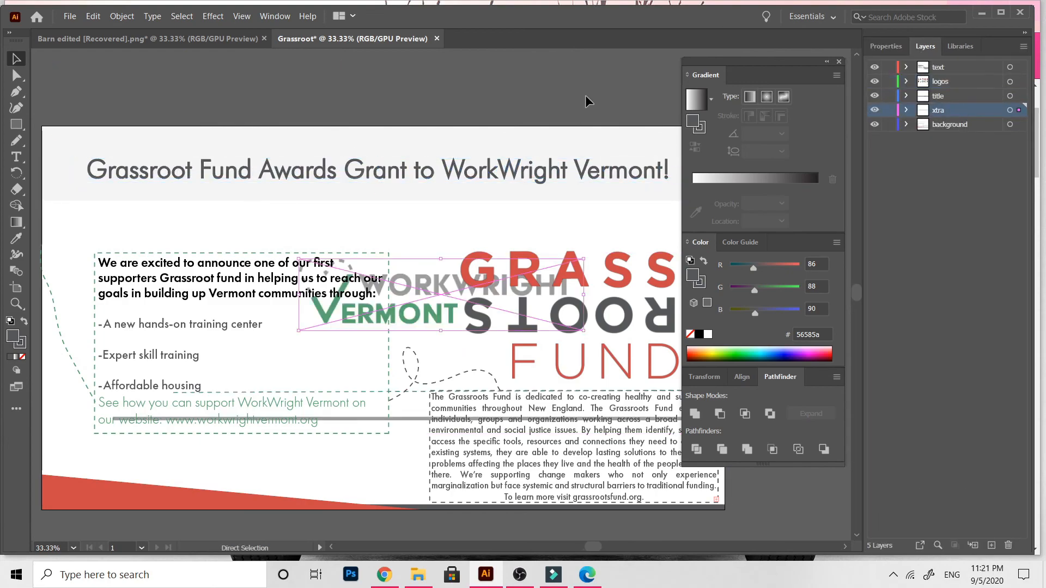
{"action": "left_click", "coordinate": [875, 111]}
- Move the body texts, dashed outlines, curves and Grassroots Fund logo up together toward the header
{"action": "key", "text": "ctrl+minus"}
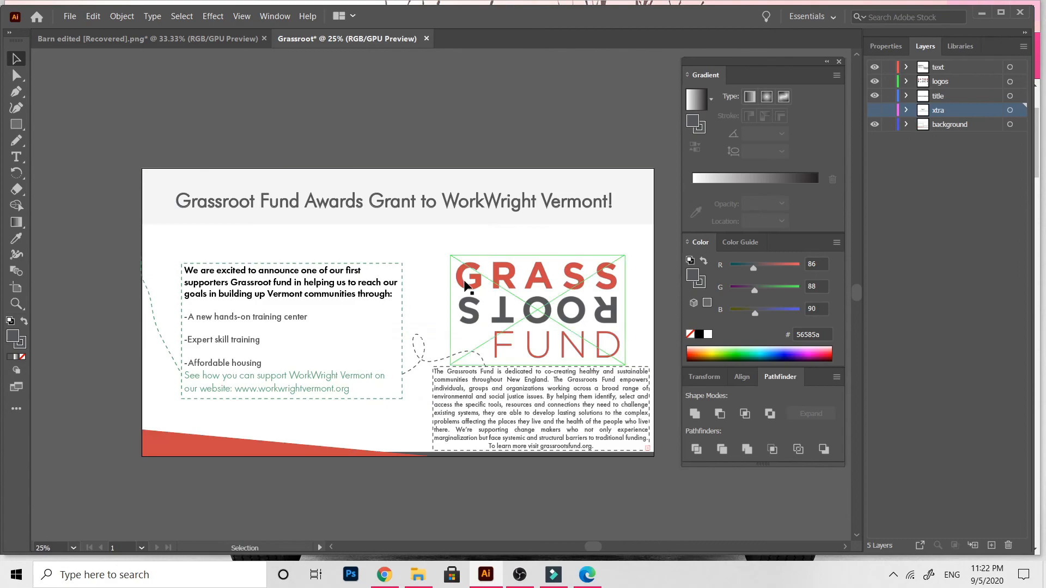
{"action": "left_click_drag", "start_coordinate": [113, 249], "coordinate": [544, 371]}
{"action": "left_click_drag", "start_coordinate": [544, 419], "coordinate": [539, 413]}
{"action": "left_click", "coordinate": [503, 494]}
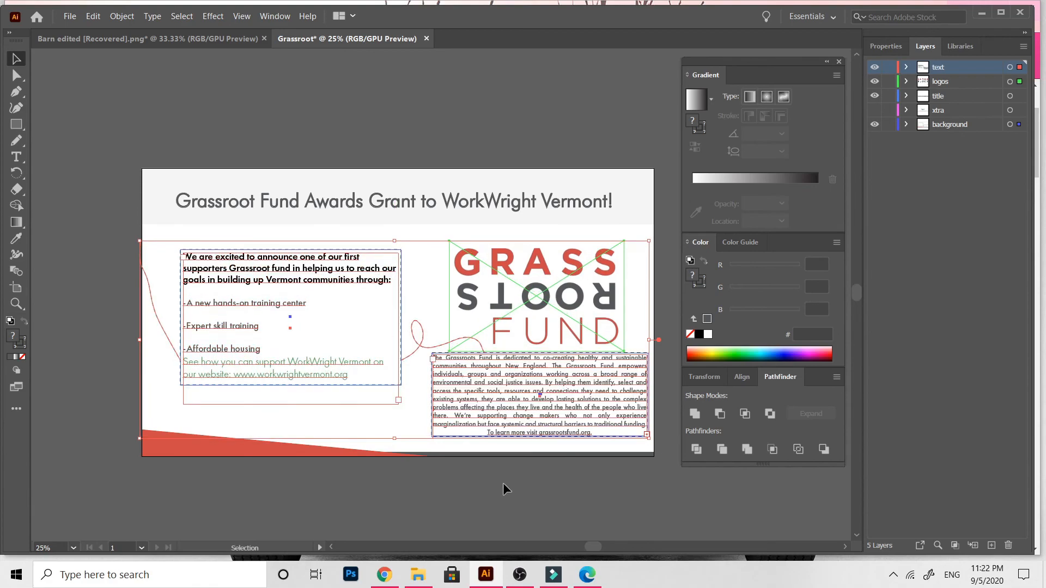
- Nudge the title slightly to the right within the header band and deselect it
{"action": "left_click", "coordinate": [603, 208]}
{"action": "left_click", "coordinate": [494, 502]}
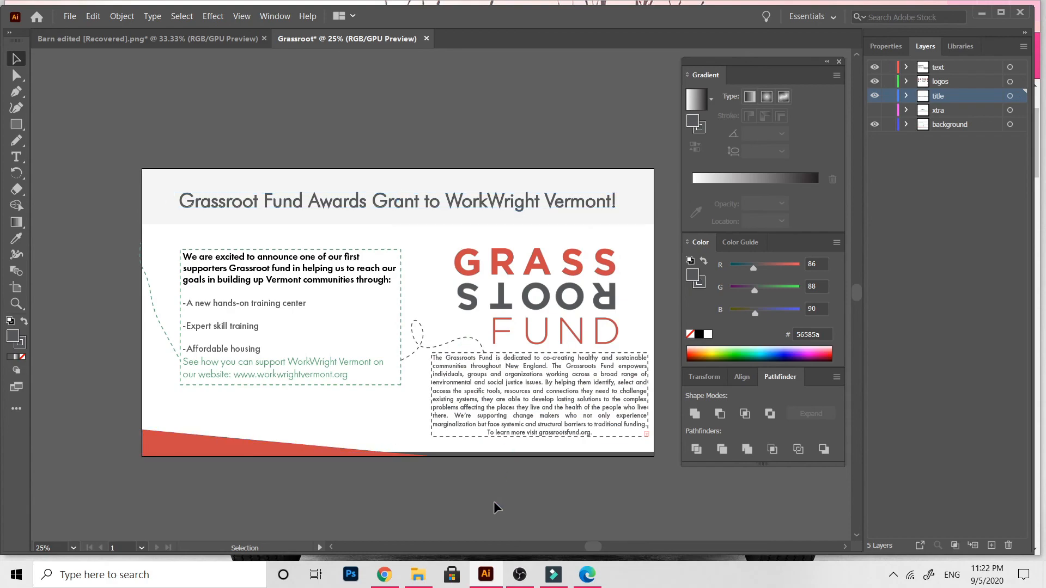
- Export the graphic to Documents as a PNG named "Grassroot annoucment page no ww logo" at High (300 ppi) with a white background
{"action": "left_click", "coordinate": [70, 16]}
{"action": "mouse_move", "coordinate": [96, 238]}
{"action": "left_click", "coordinate": [336, 253]}
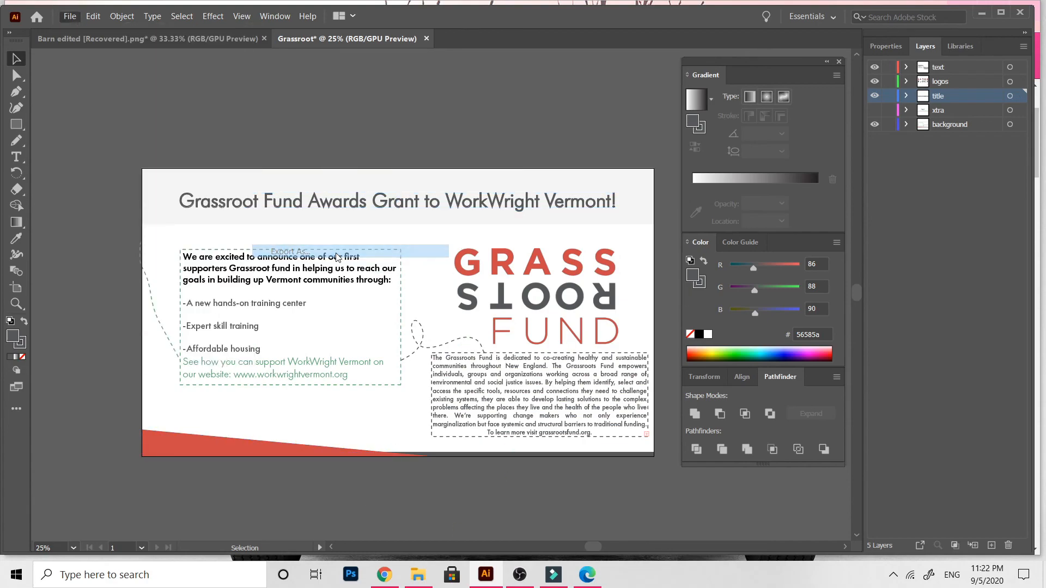
{"action": "left_click", "coordinate": [336, 253]}
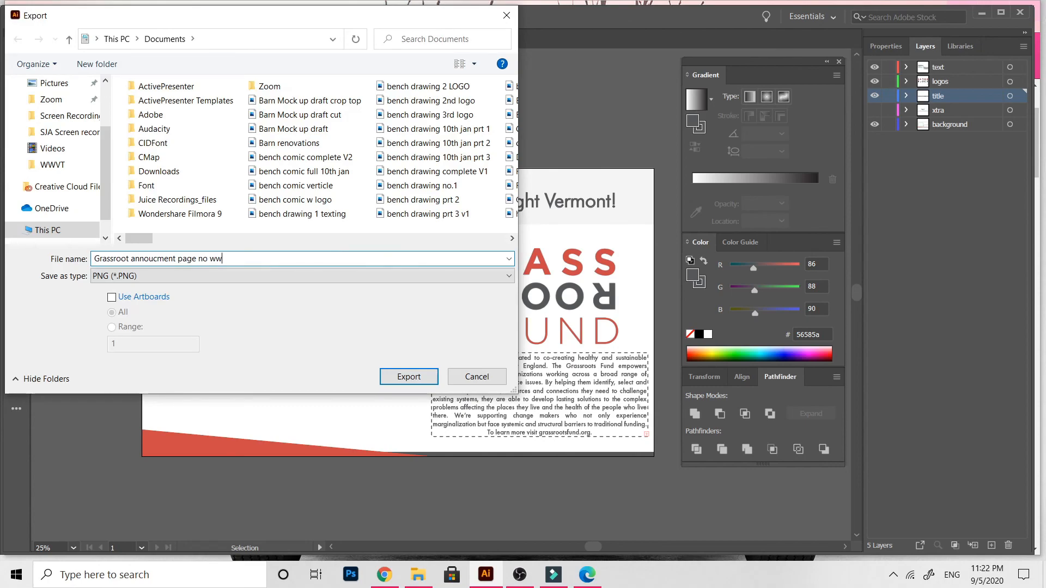
{"action": "left_click", "coordinate": [401, 376]}
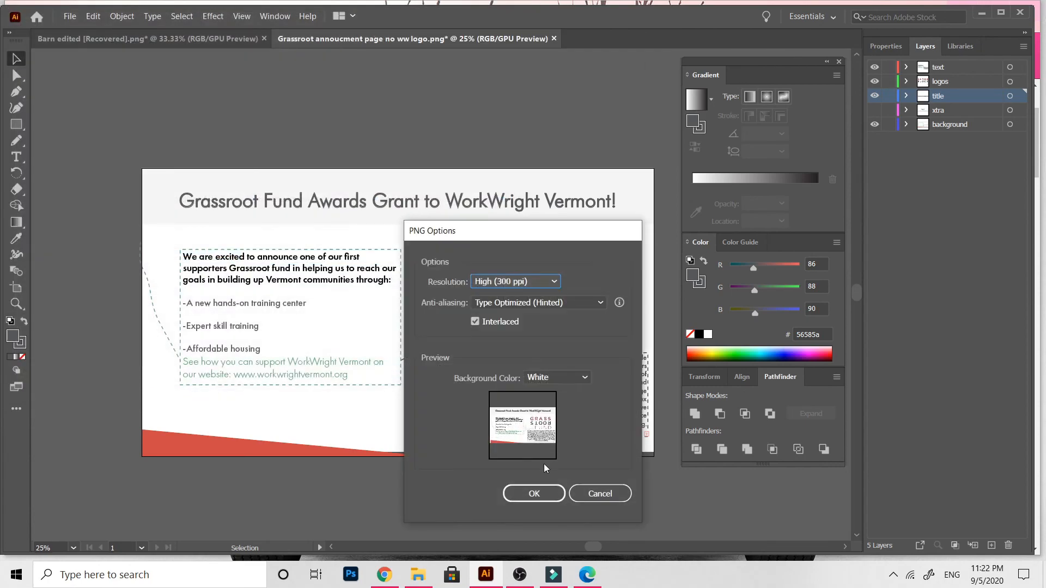
{"action": "left_click", "coordinate": [532, 492]}
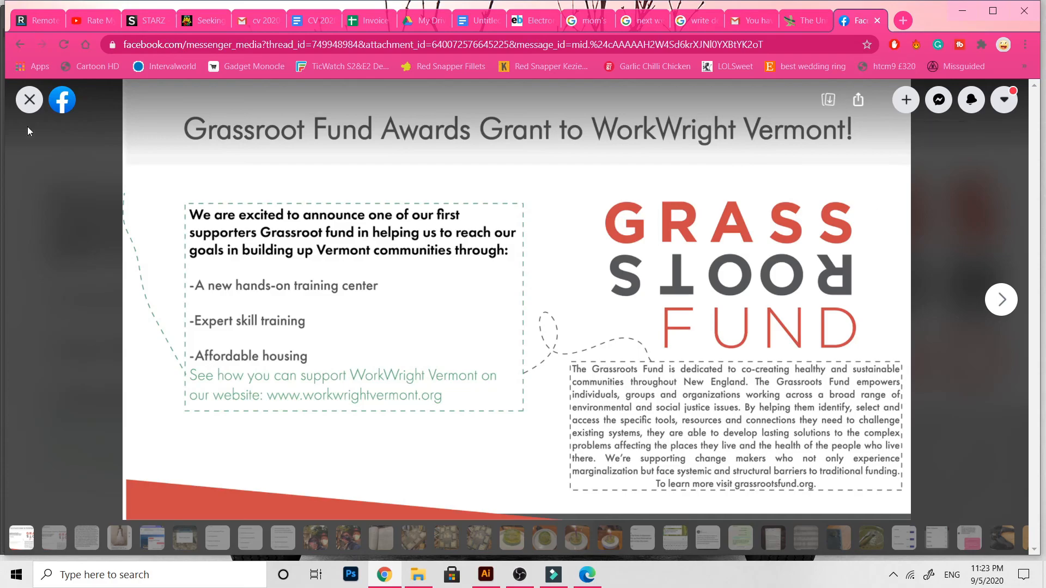
- Close the Facebook image preview, and view the exported "Grassroot annoucment page no ww logo" image from the Documents folder in Photos
{"action": "left_click", "coordinate": [27, 104]}
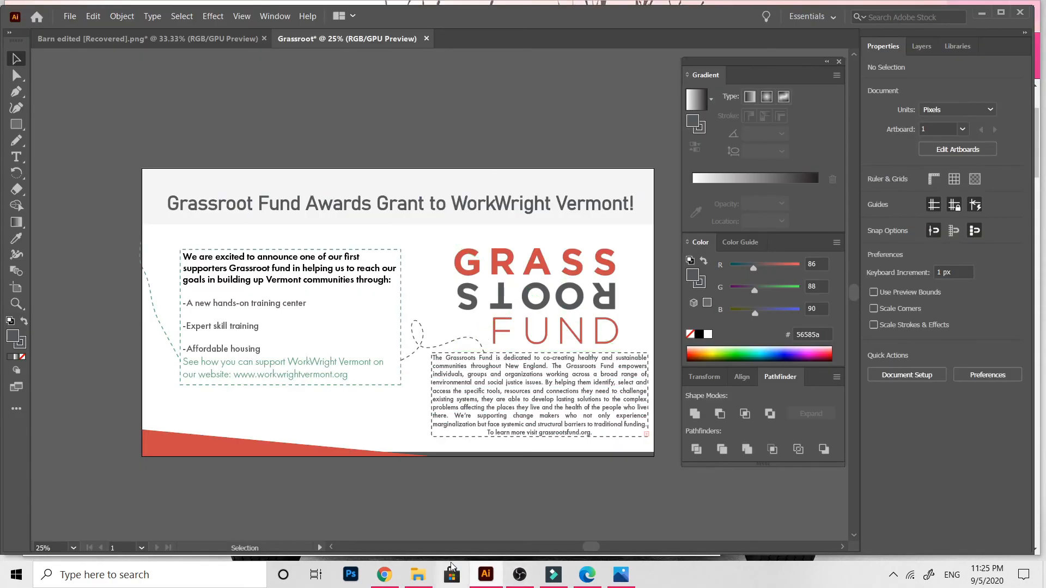
{"action": "left_click", "coordinate": [420, 577]}
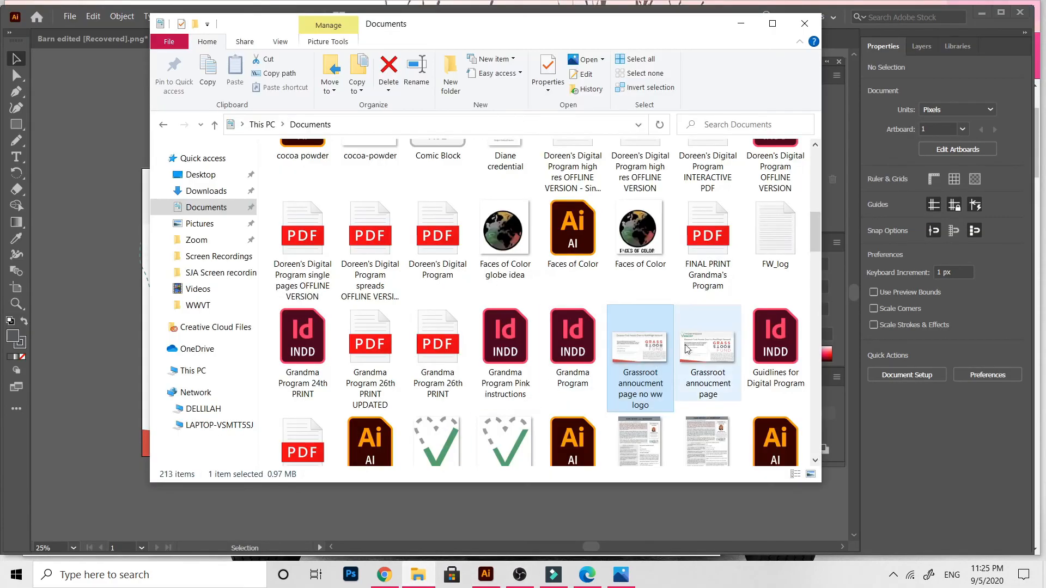
{"action": "double_click", "coordinate": [635, 368]}
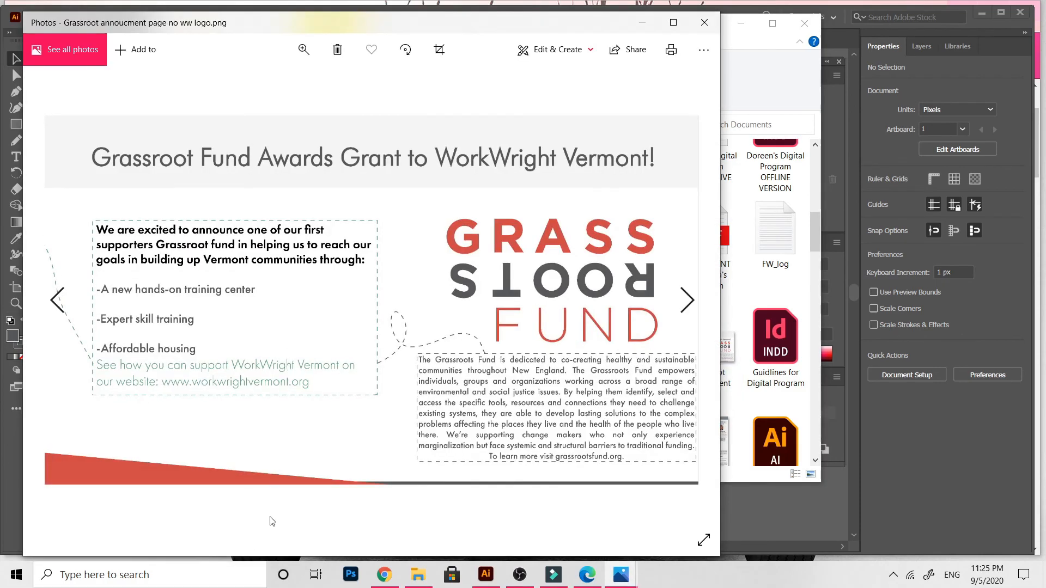
{"action": "left_click", "coordinate": [704, 24]}
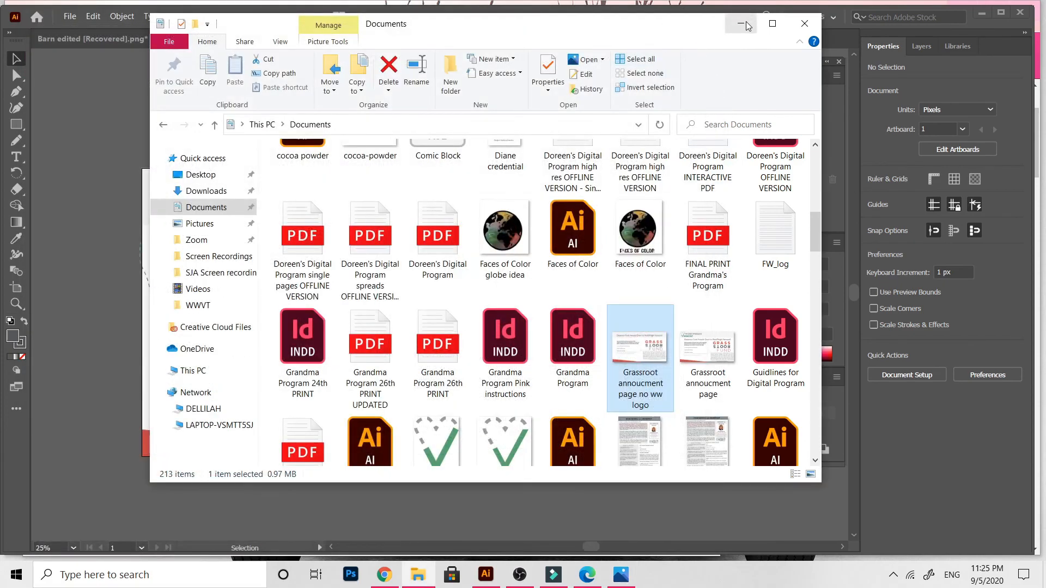